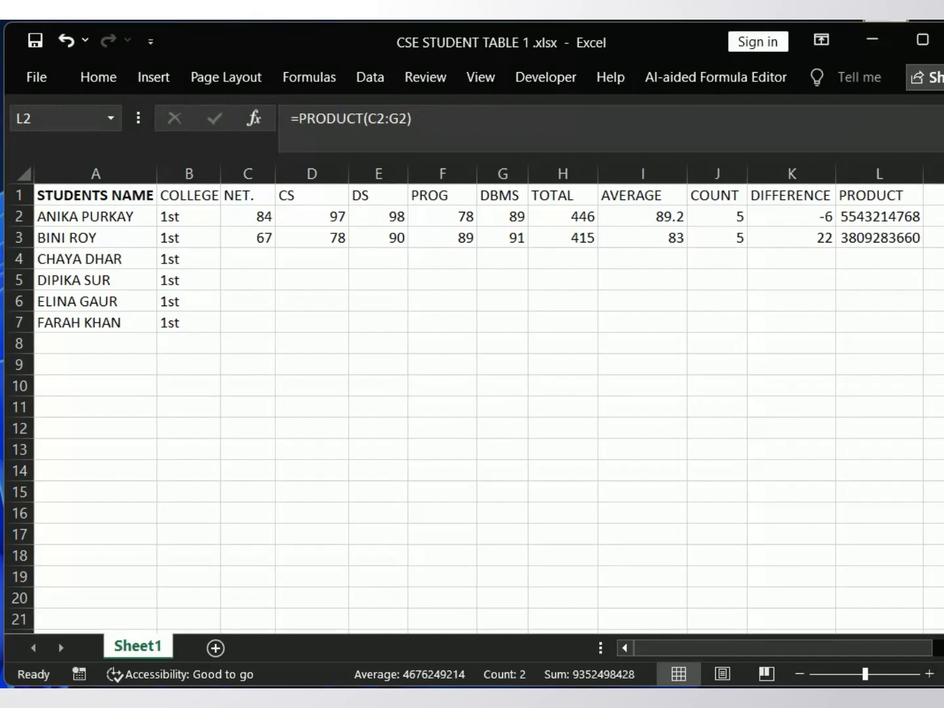
Step: Examine the first student's name and NET. mark, and inspect the formula behind the TOTAL in H2
click(86, 225)
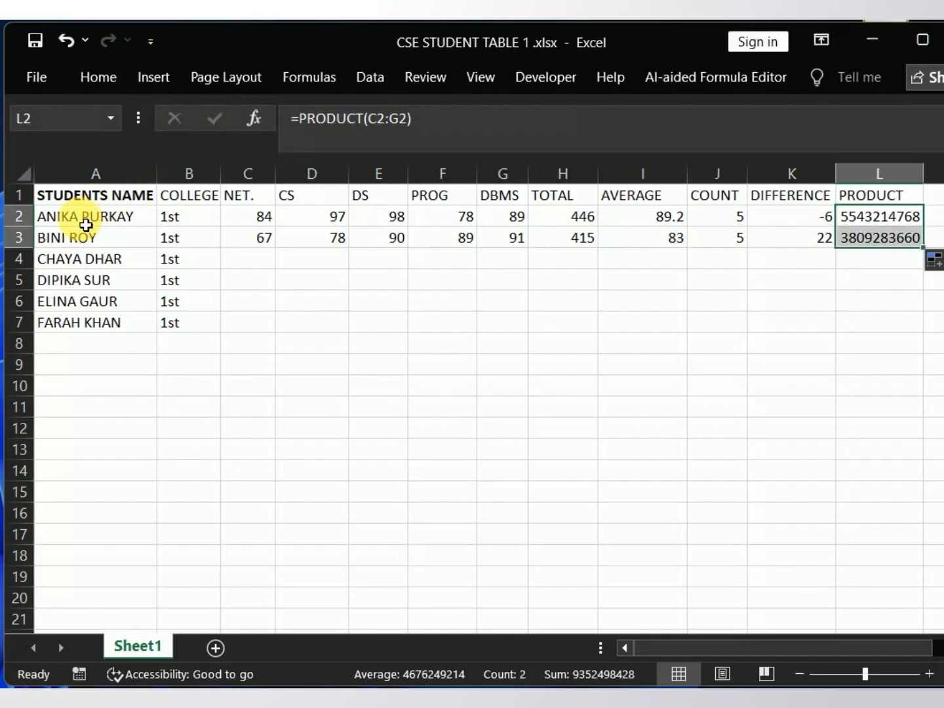
double_click(75, 217)
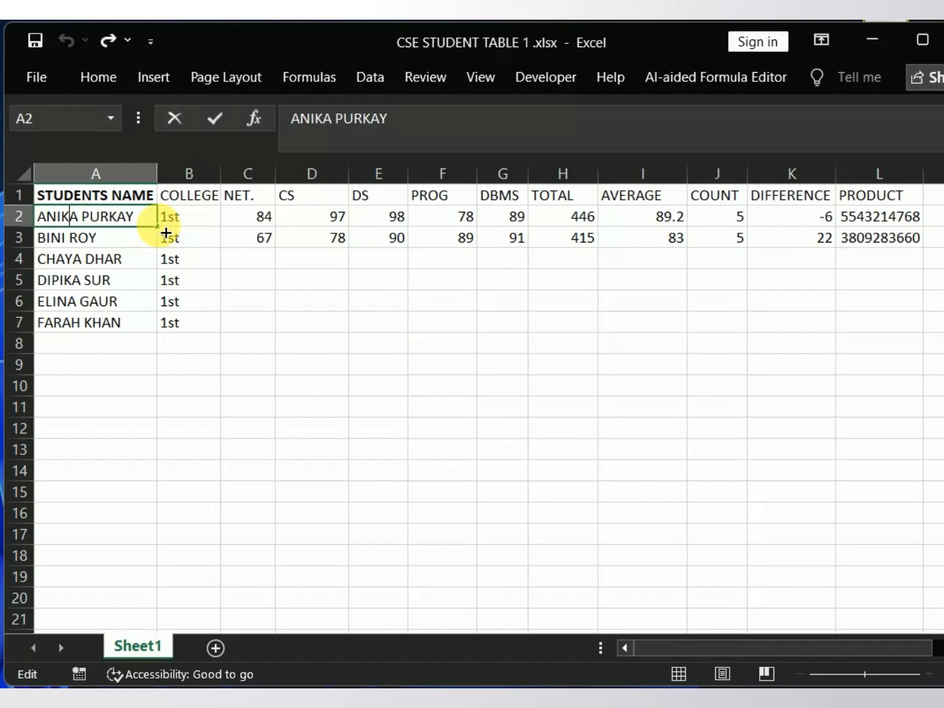
click(268, 223)
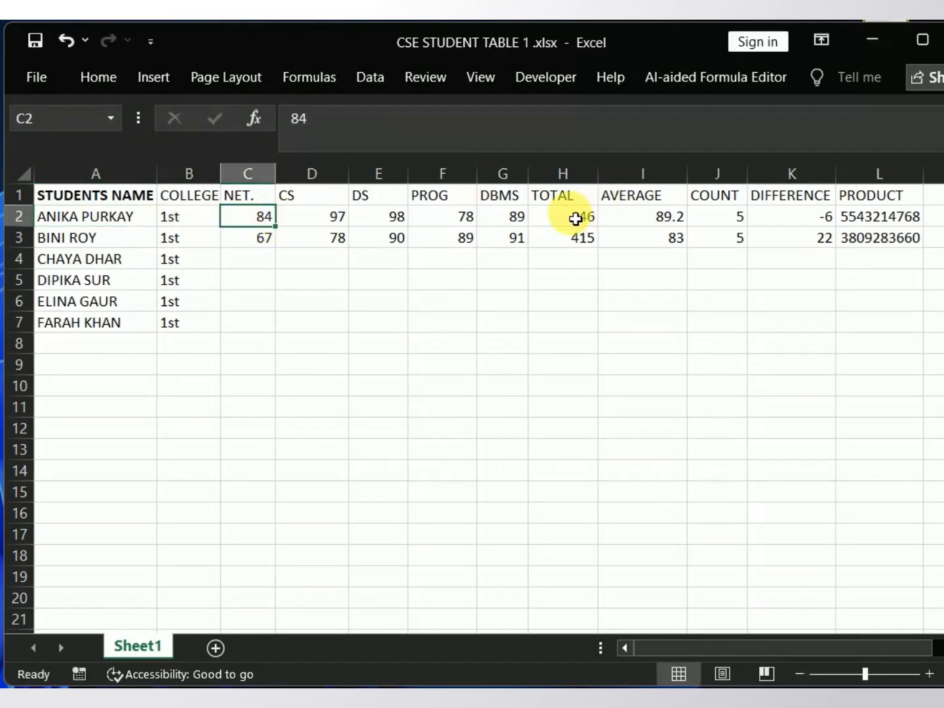
click(566, 201)
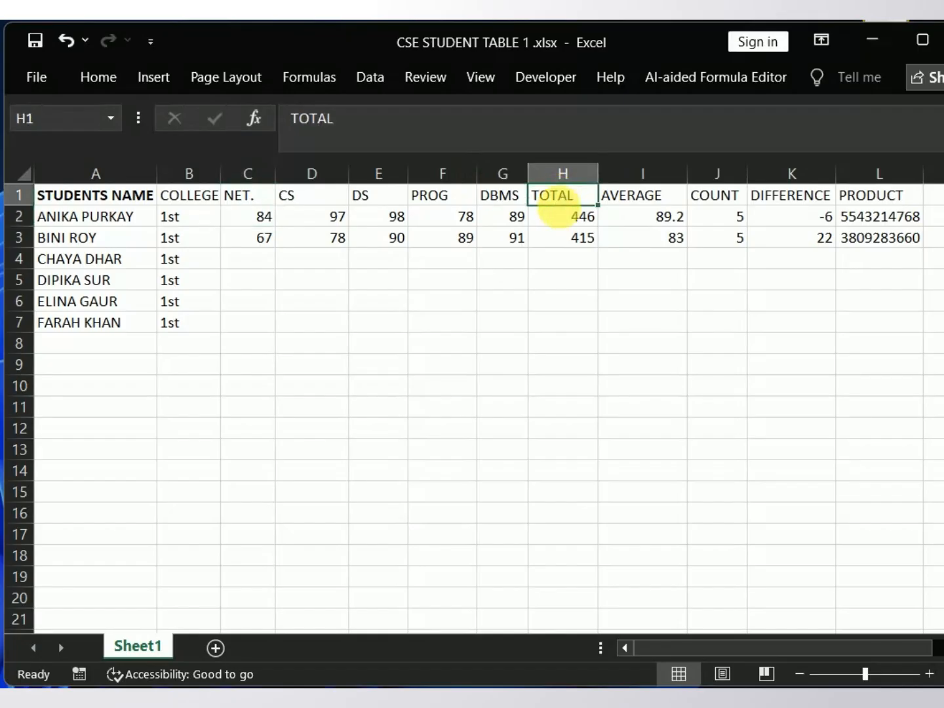
click(565, 226)
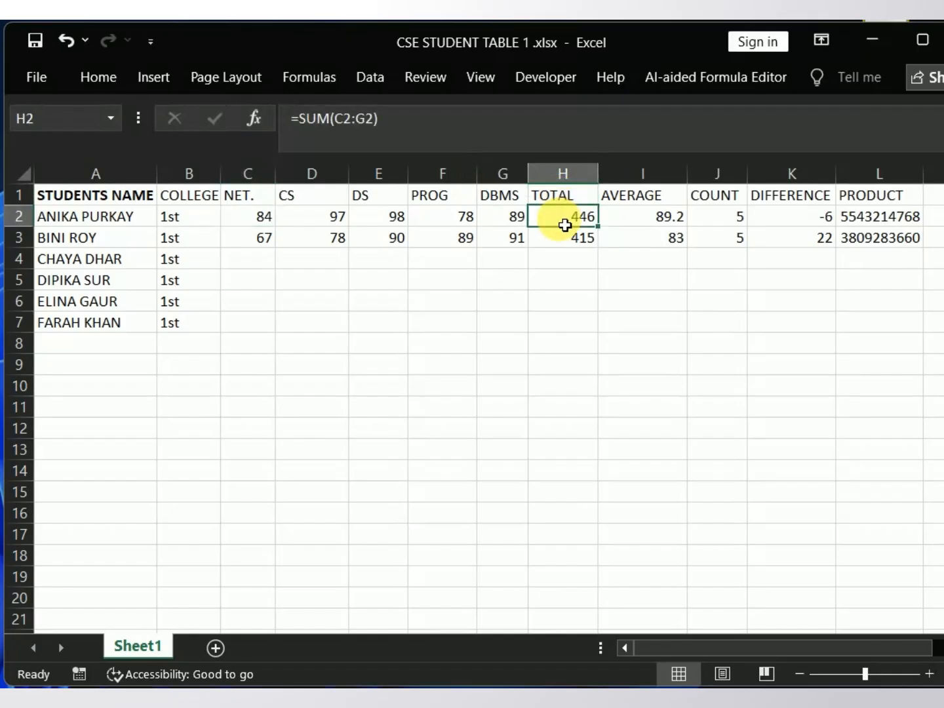
double_click(546, 216)
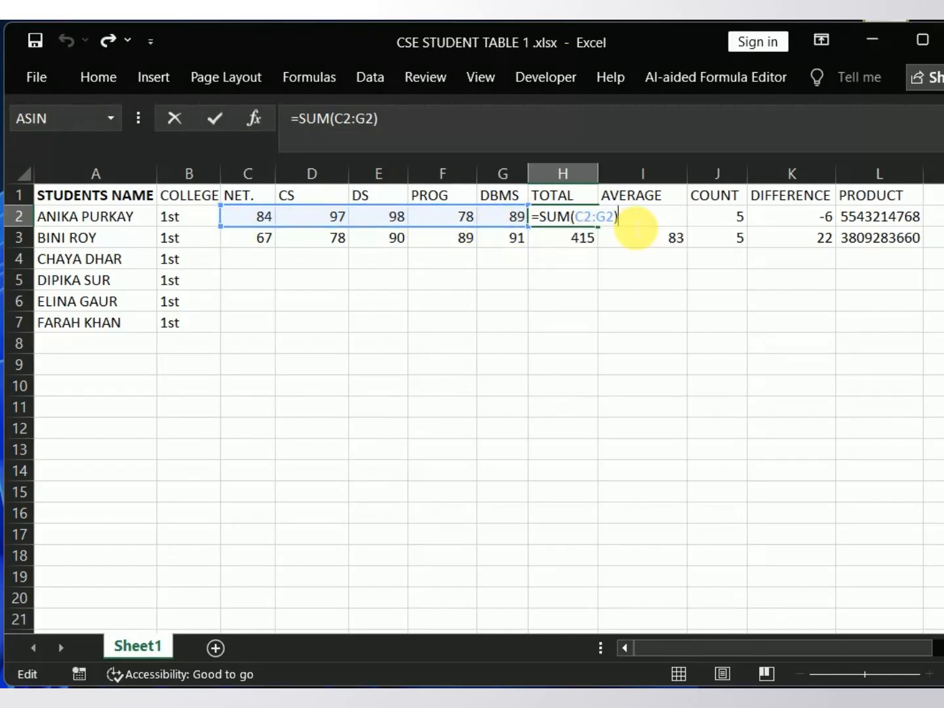
key(Return)
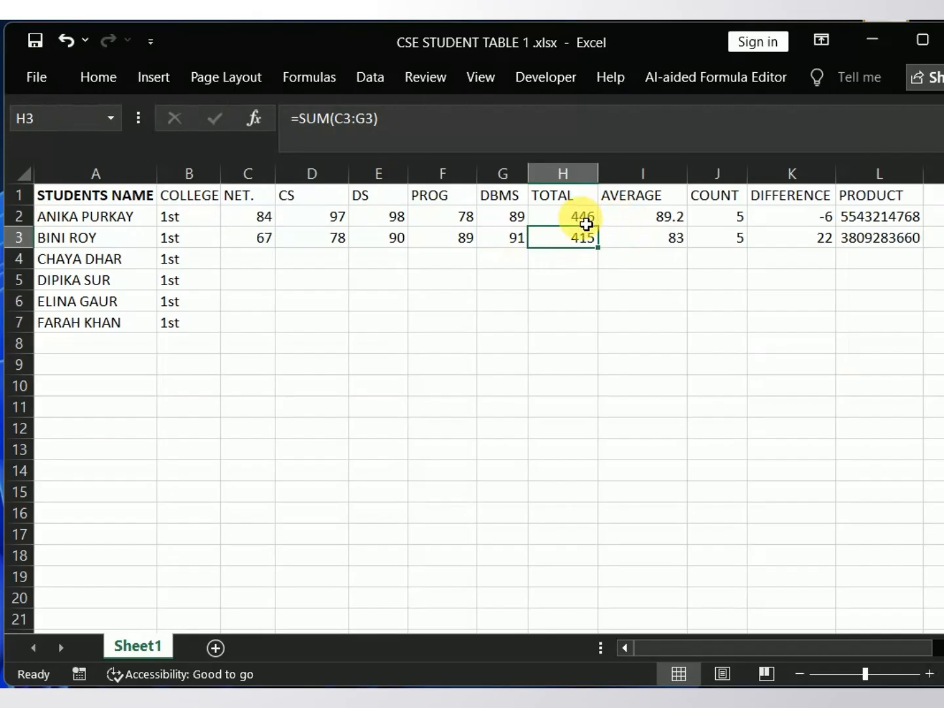
Step: Inspect the formulas behind the first student's AVERAGE in I2 and COUNT in J2
click(632, 222)
double_click(629, 220)
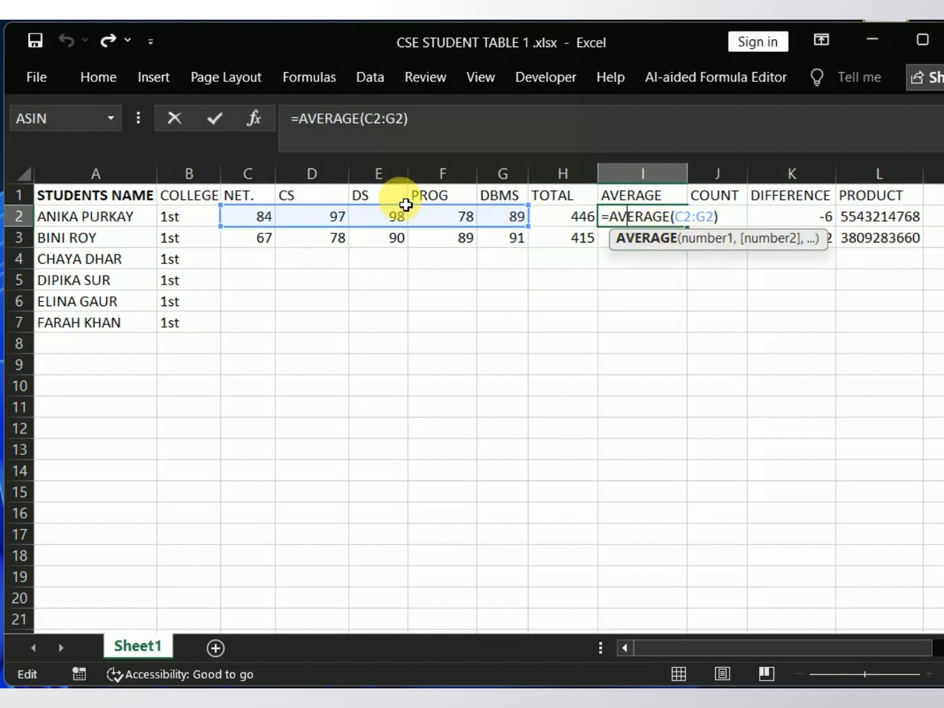
click(734, 220)
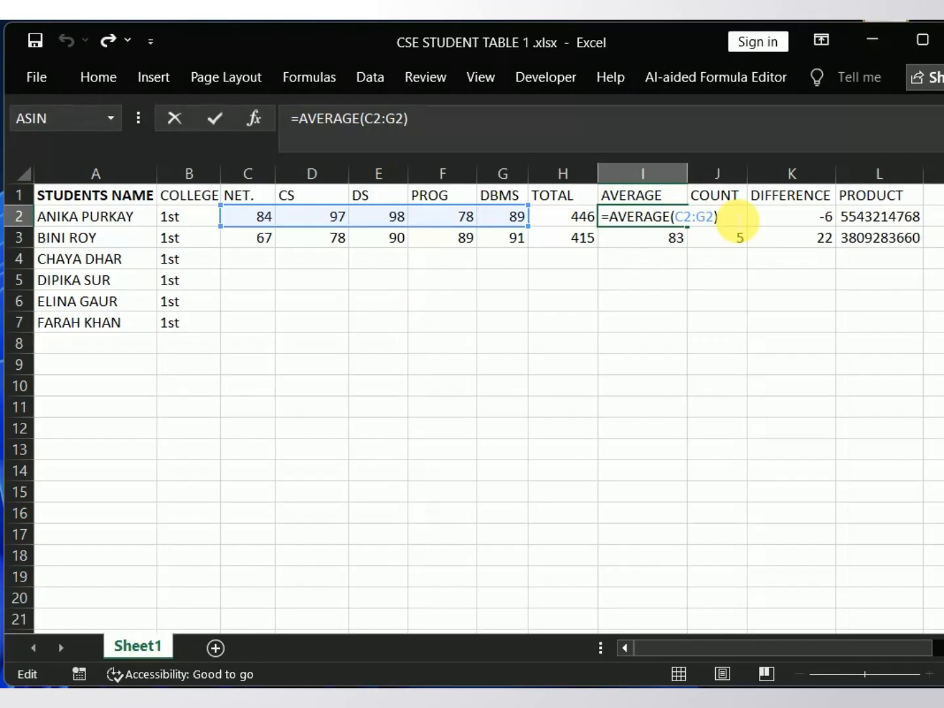
key(Return)
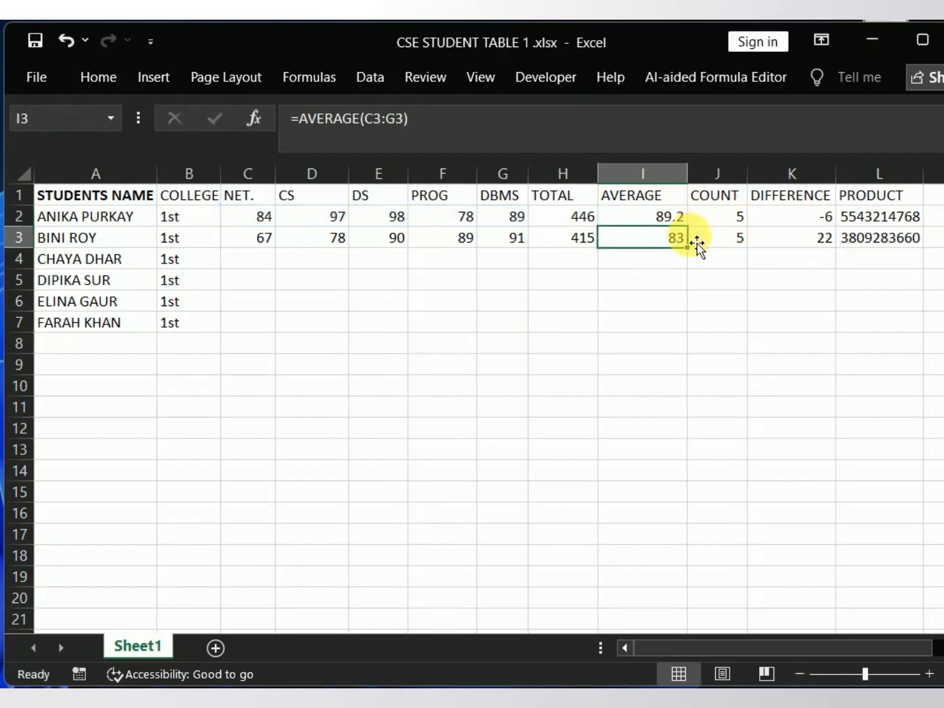
click(720, 222)
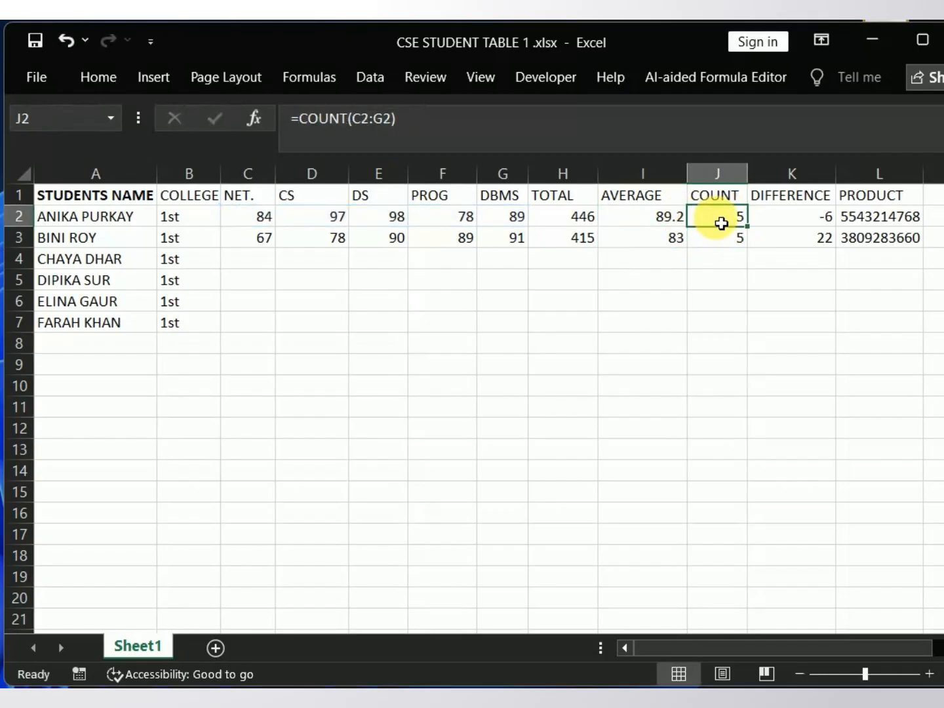
double_click(735, 224)
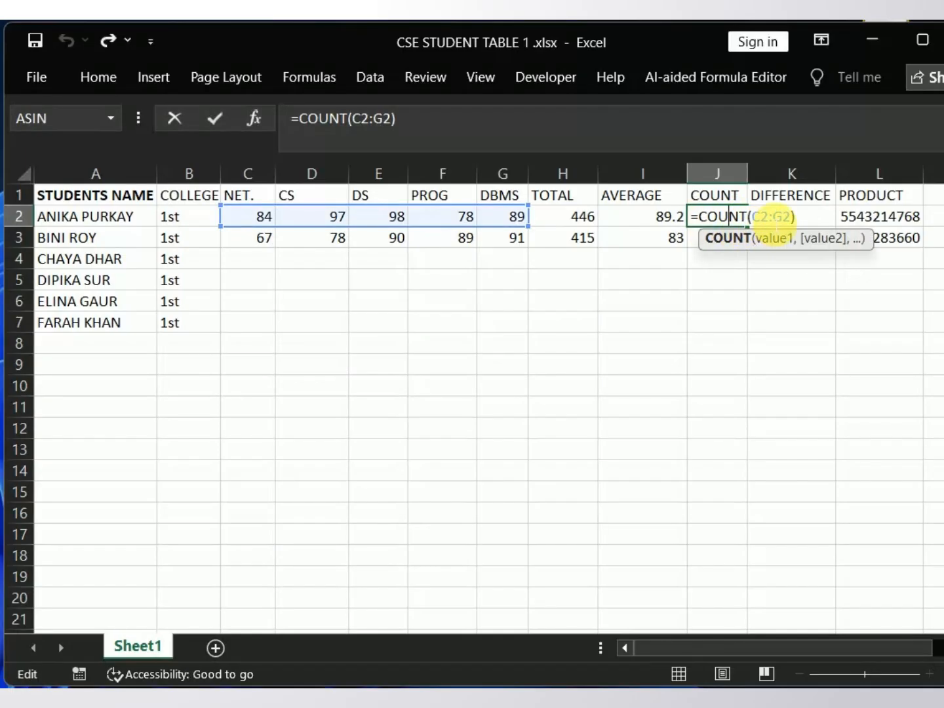
click(774, 217)
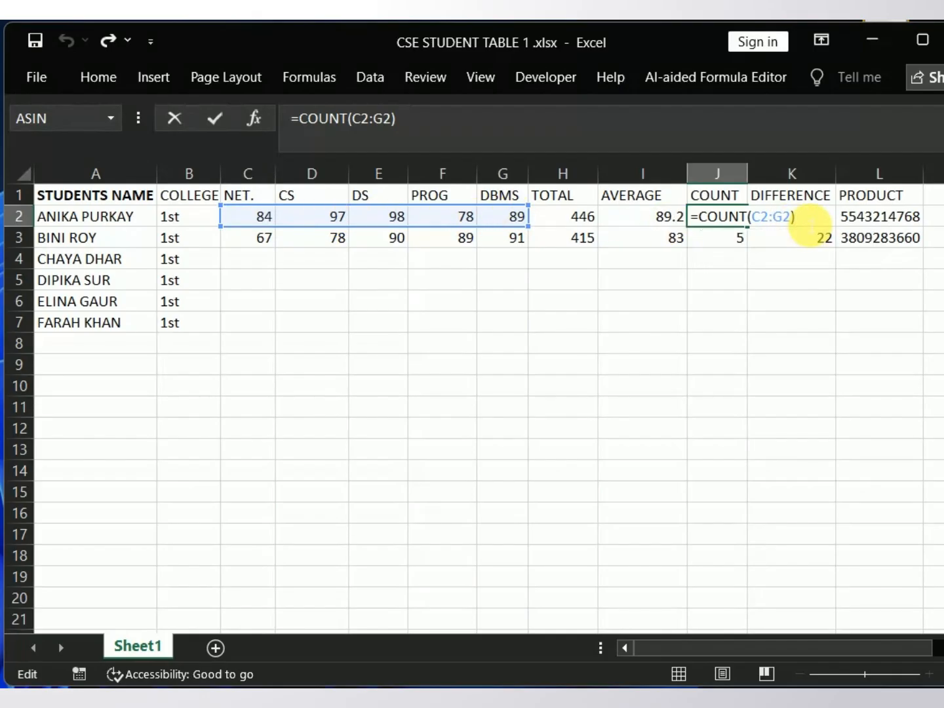
key(Return)
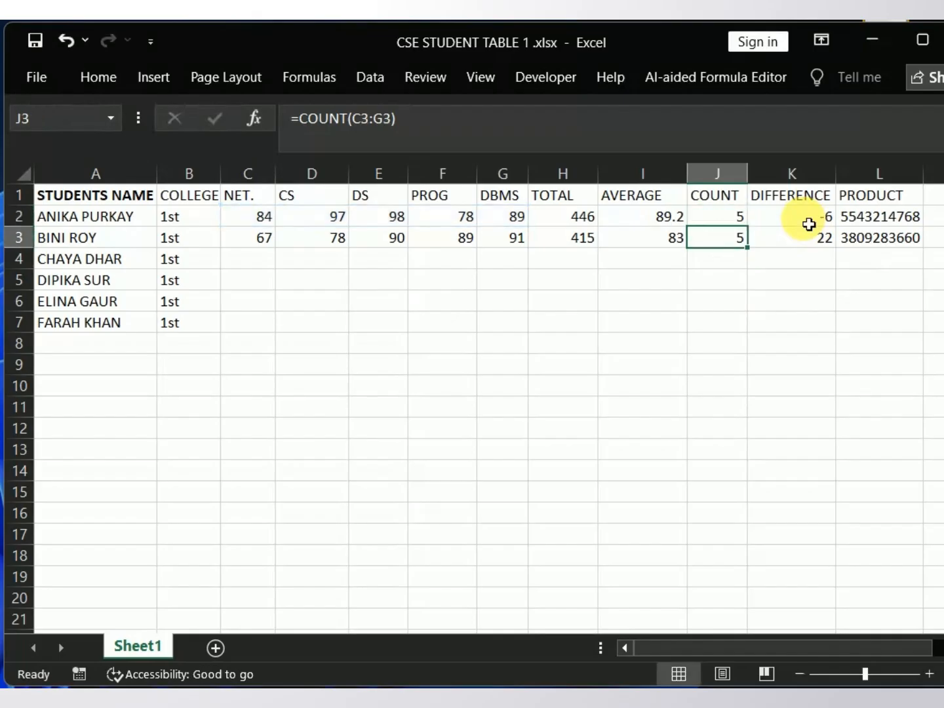
Step: Change the first student's DIFFERENCE formula in K2 to =F2-D2 and select the cell to check it
click(793, 224)
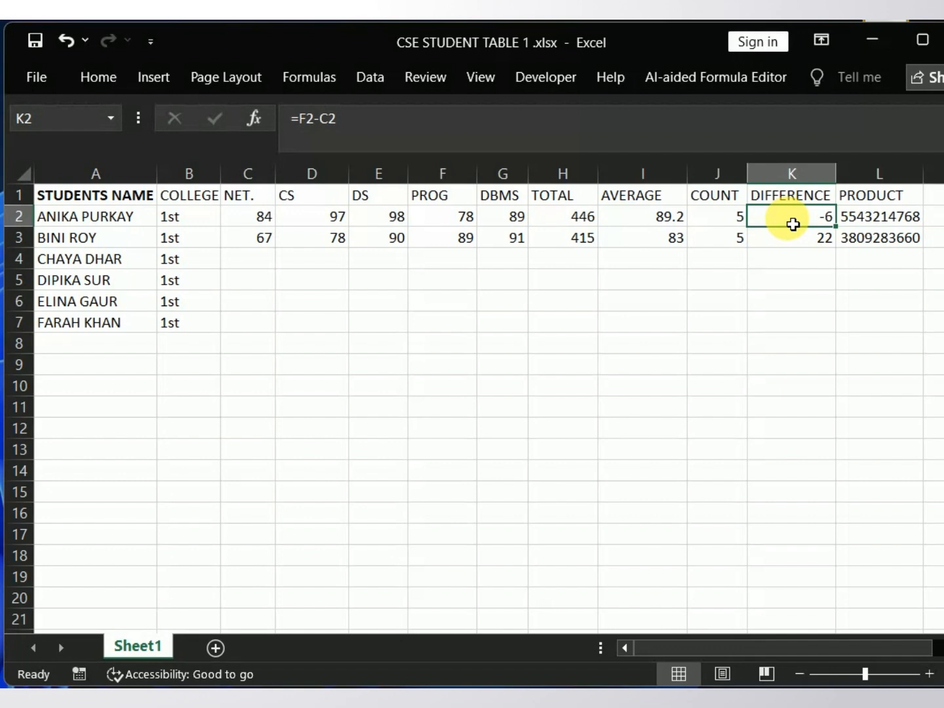
double_click(794, 225)
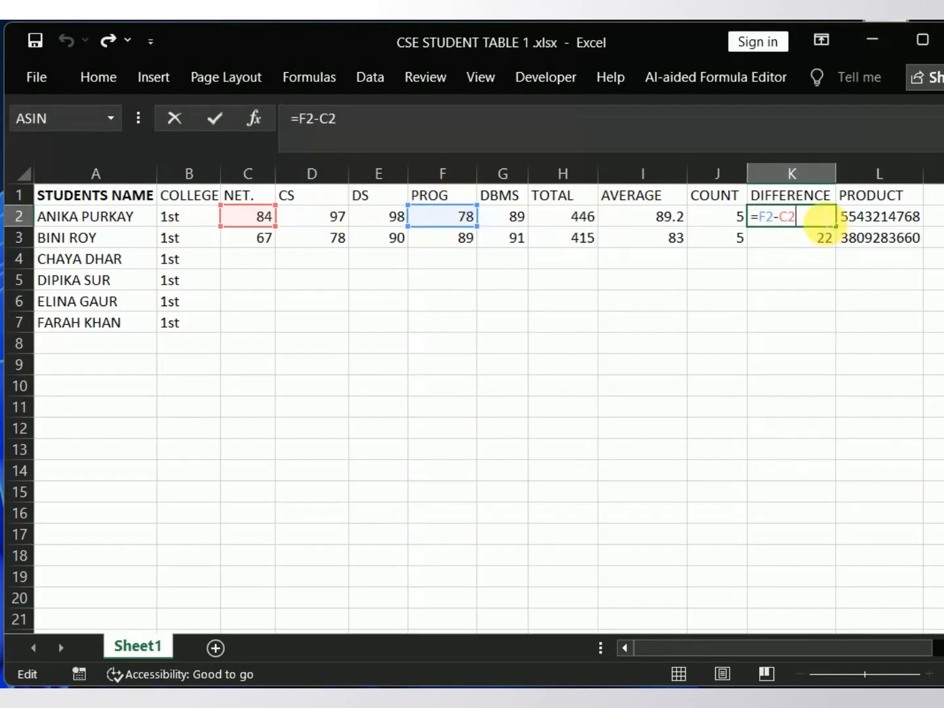
click(788, 217)
key(BackSpace)
text(D)
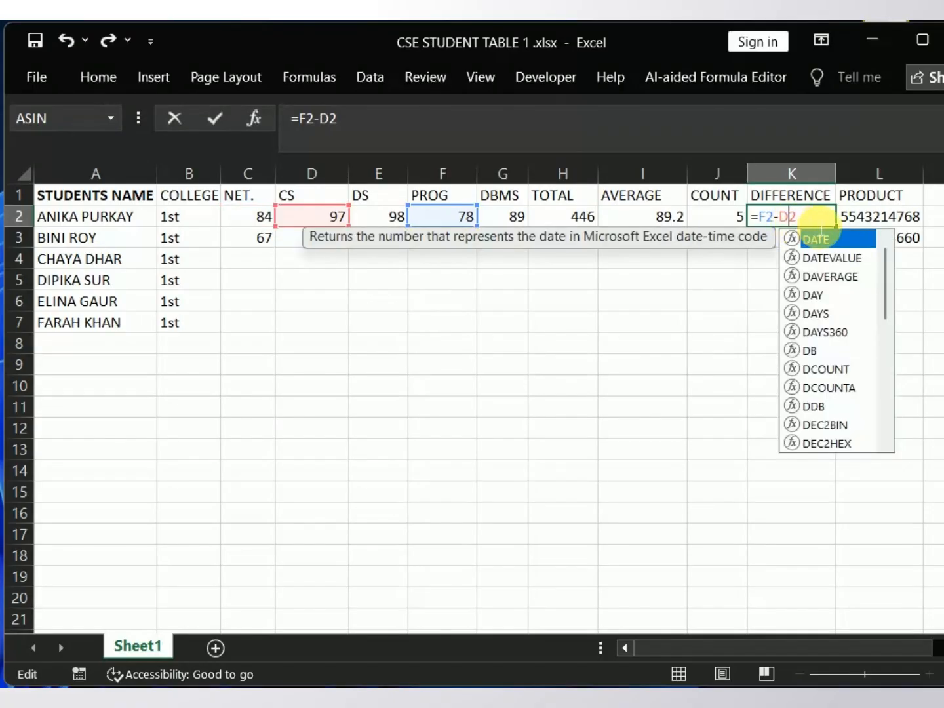
key(Right)
key(Return)
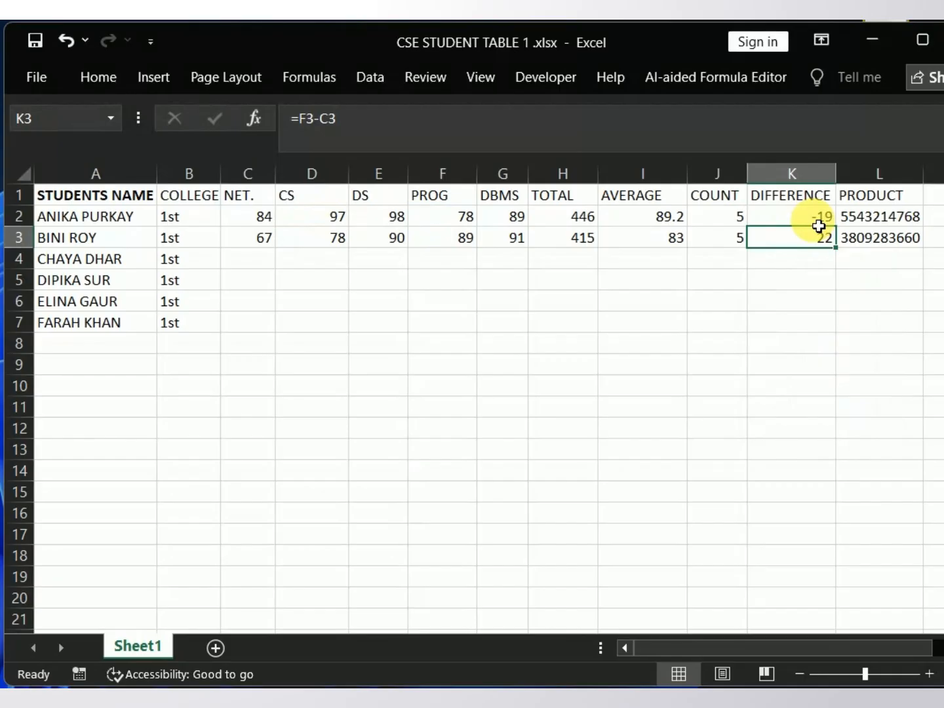
click(820, 219)
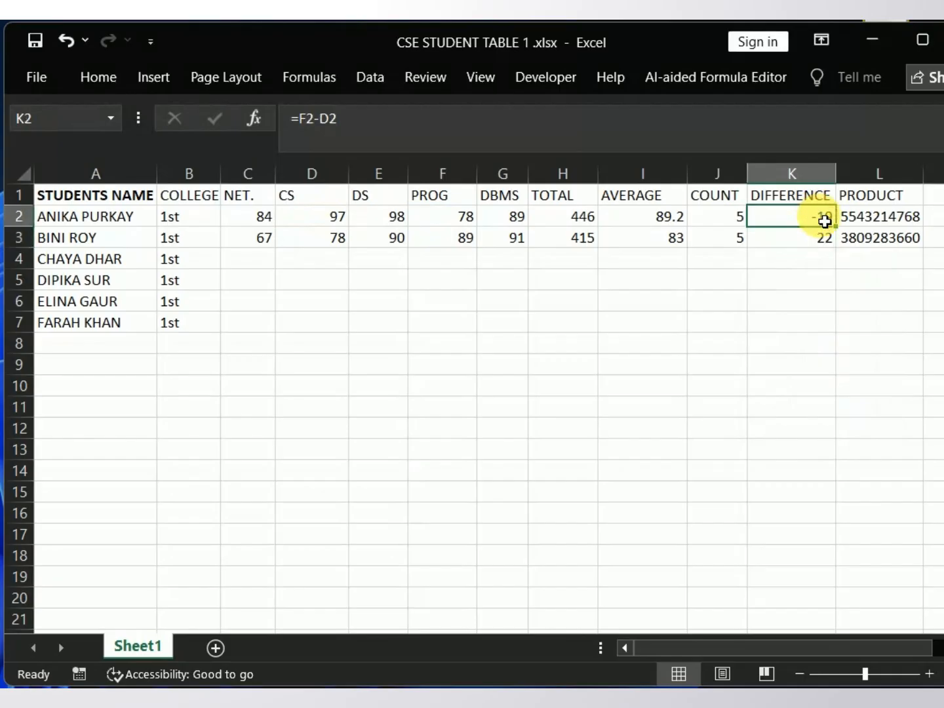
click(865, 222)
double_click(857, 218)
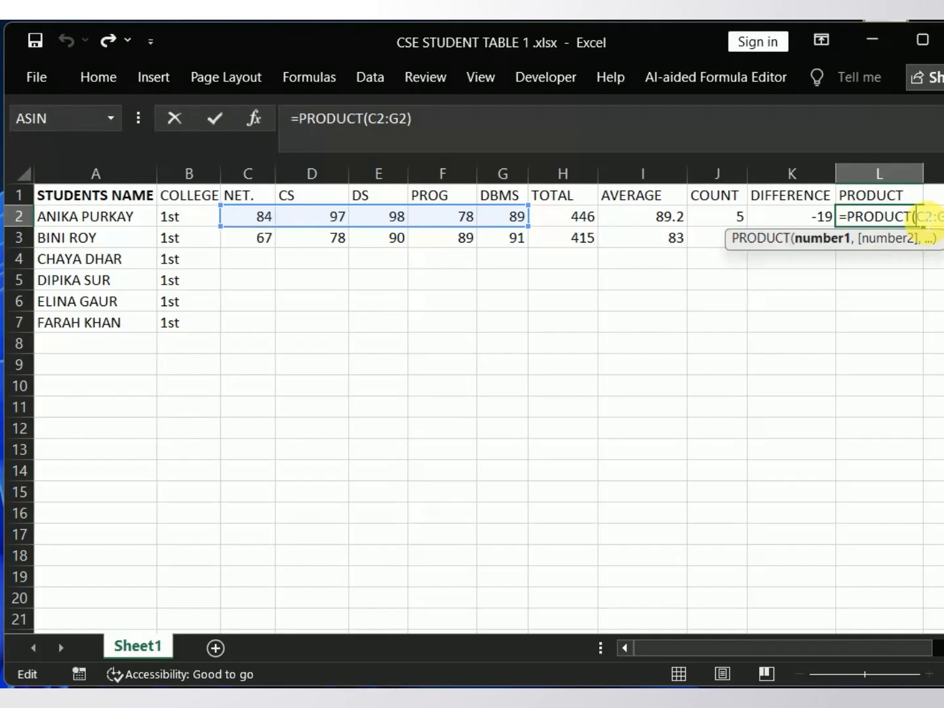
click(896, 269)
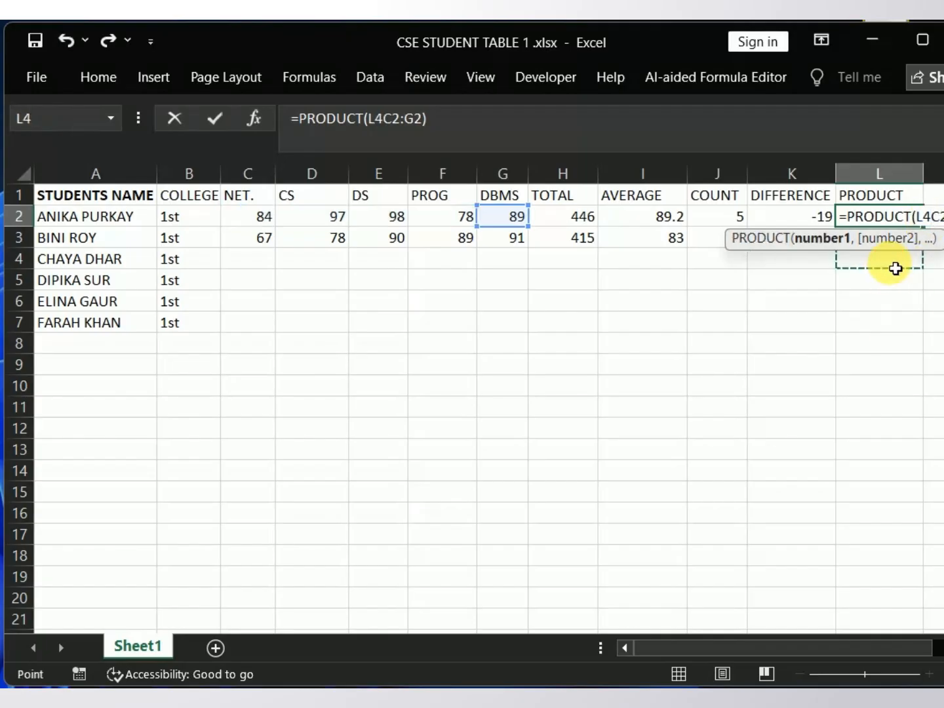
click(806, 280)
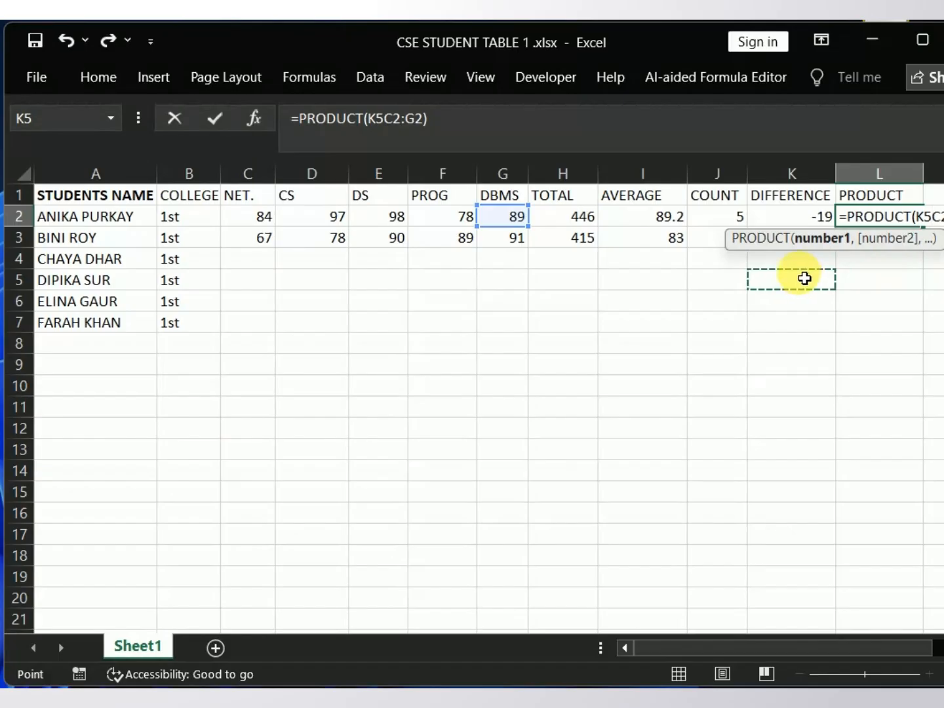
click(798, 261)
key(Return)
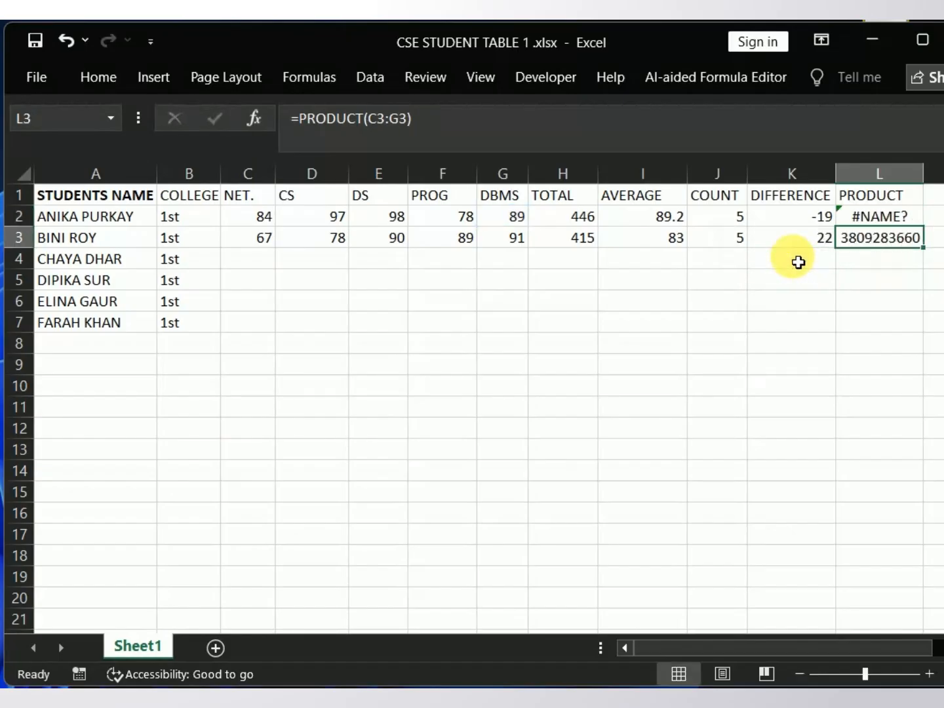
Step: Remove the stray cell references from the formula in L2 so that it reads =PRODUCT(C2:G2)
click(877, 227)
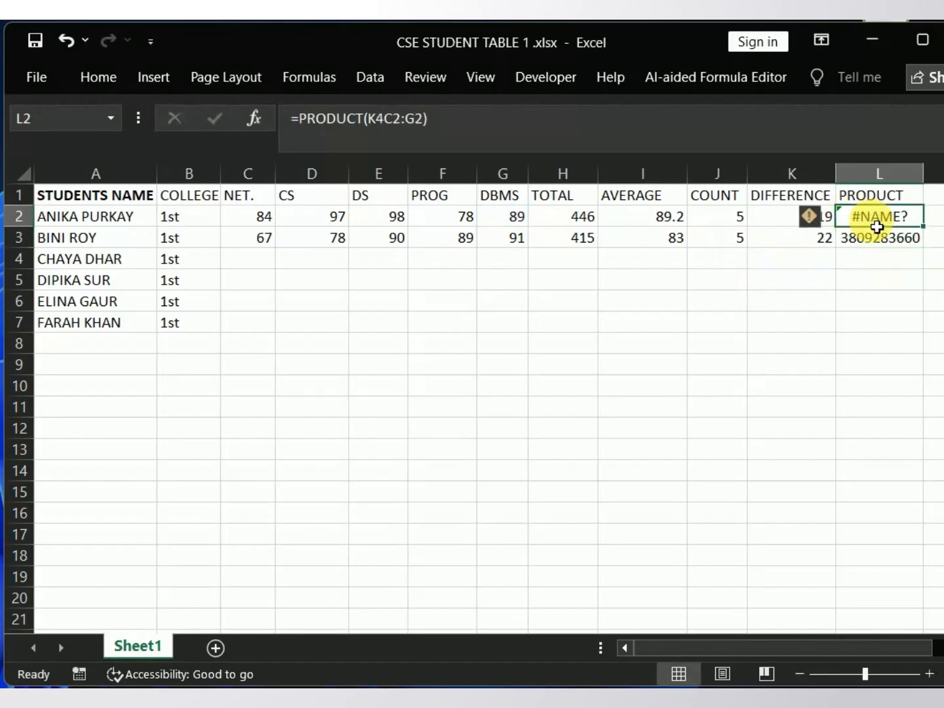
double_click(877, 226)
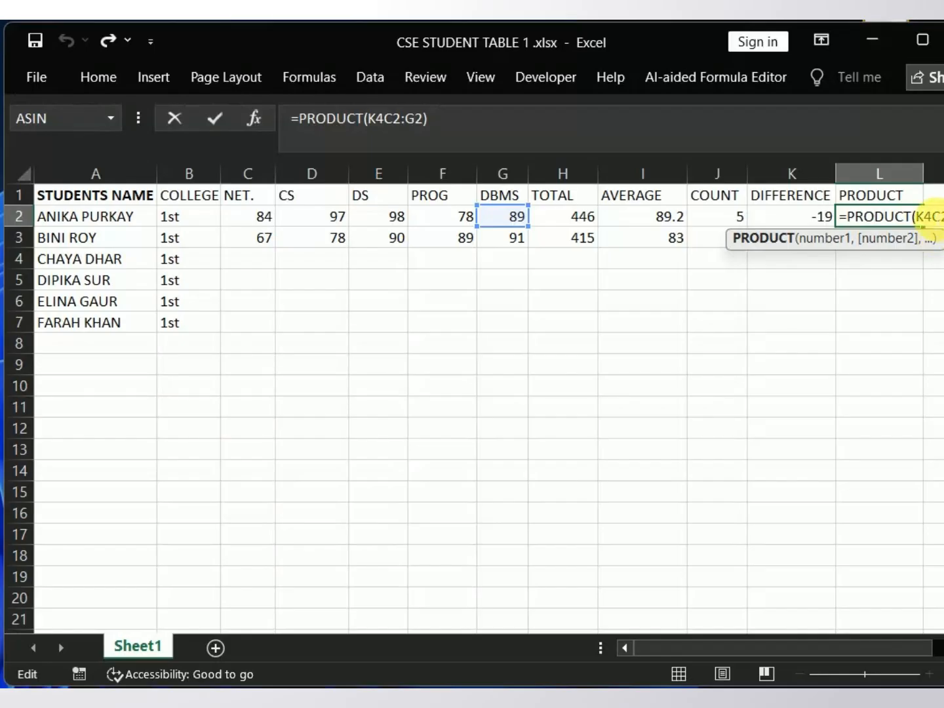
click(931, 215)
key(BackSpace)
key(BackSpace)
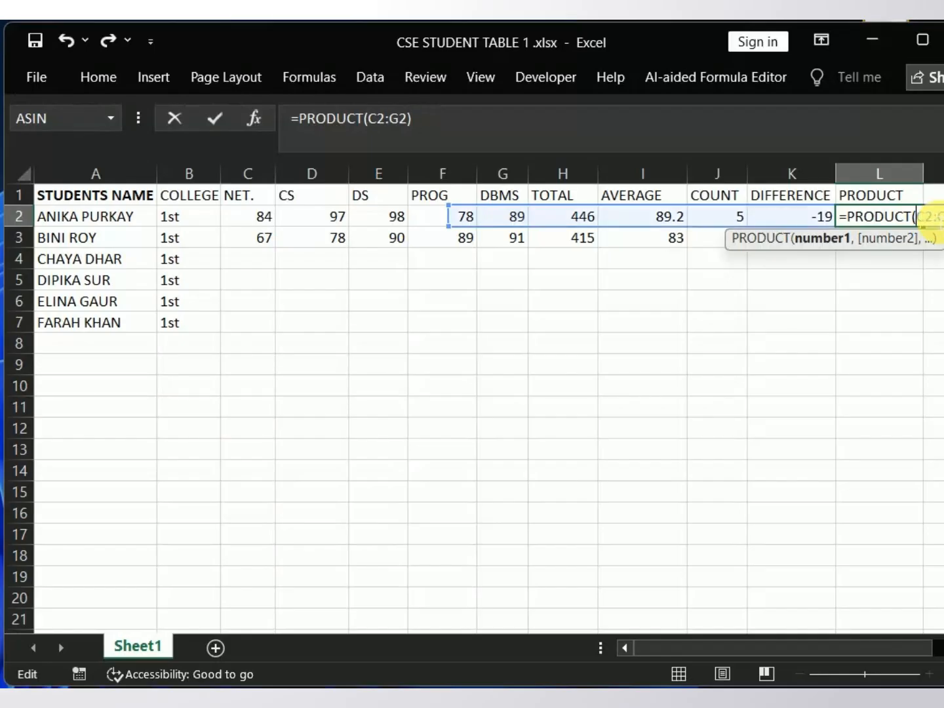
click(938, 283)
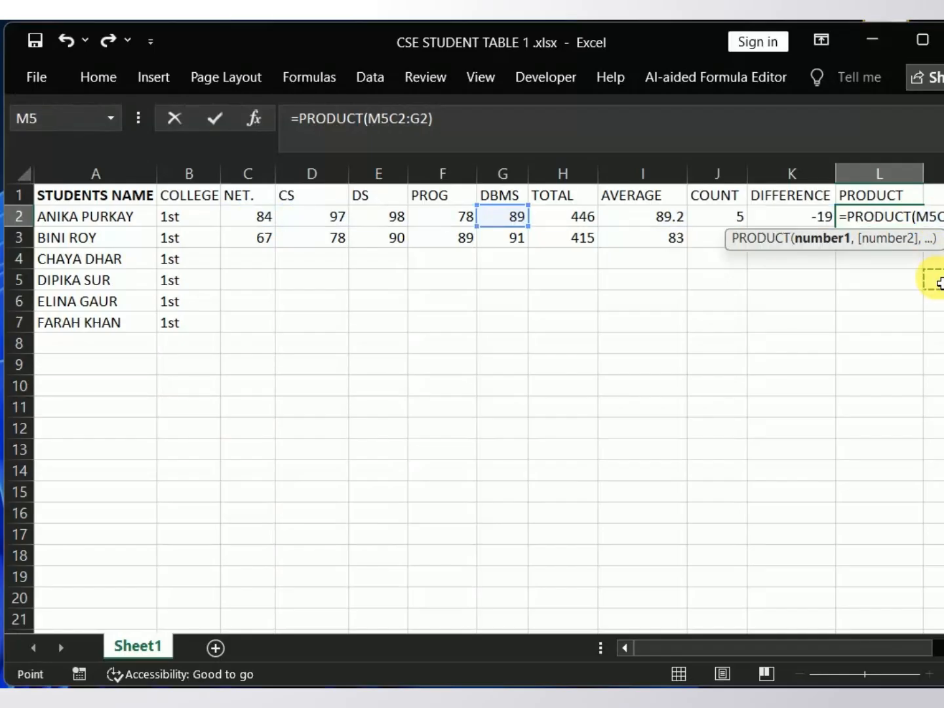
click(930, 216)
key(BackSpace)
key(BackSpace)
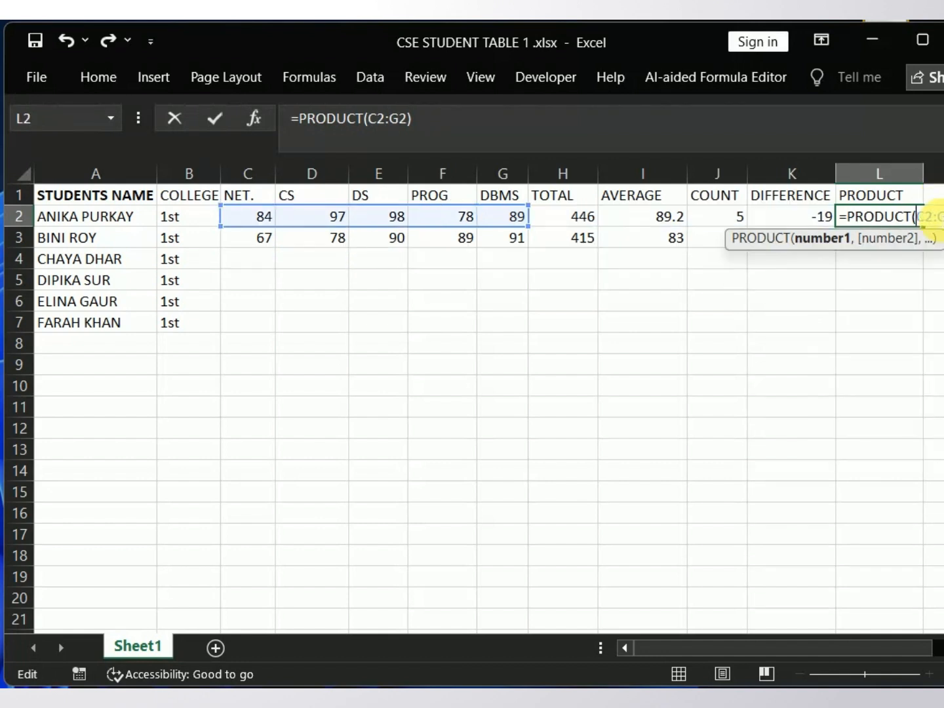
Step: Clear the accidentally inserted column range from L2's formula and enter it as =PRODUCT(C2:G2)
click(924, 176)
mouse_move(929, 185)
mouse_down()
mouse_move(939, 180)
mouse_move(924, 177)
mouse_up()
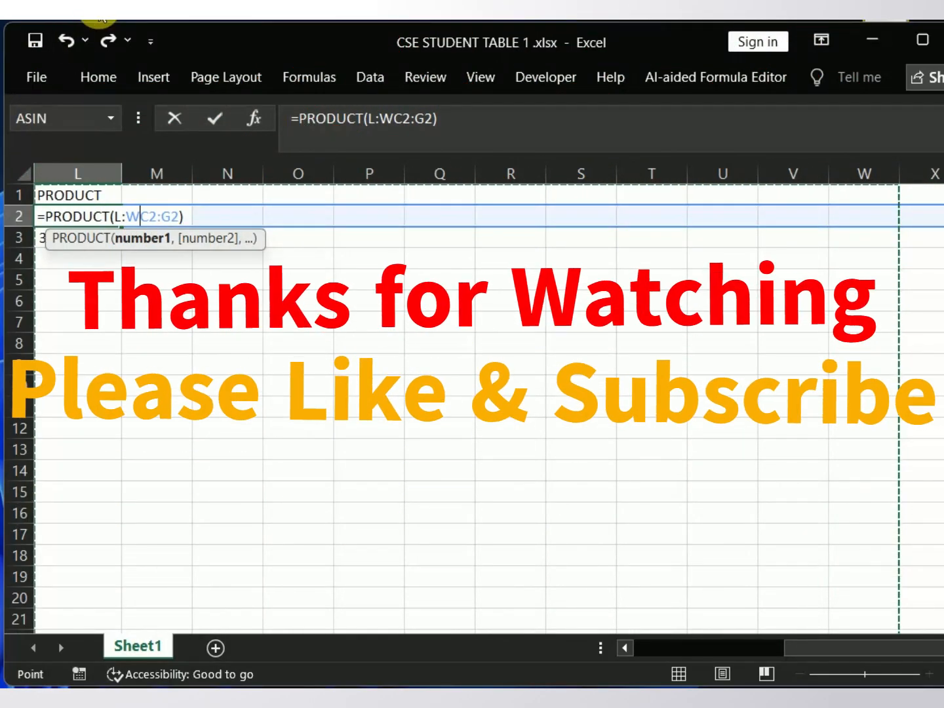
click(68, 42)
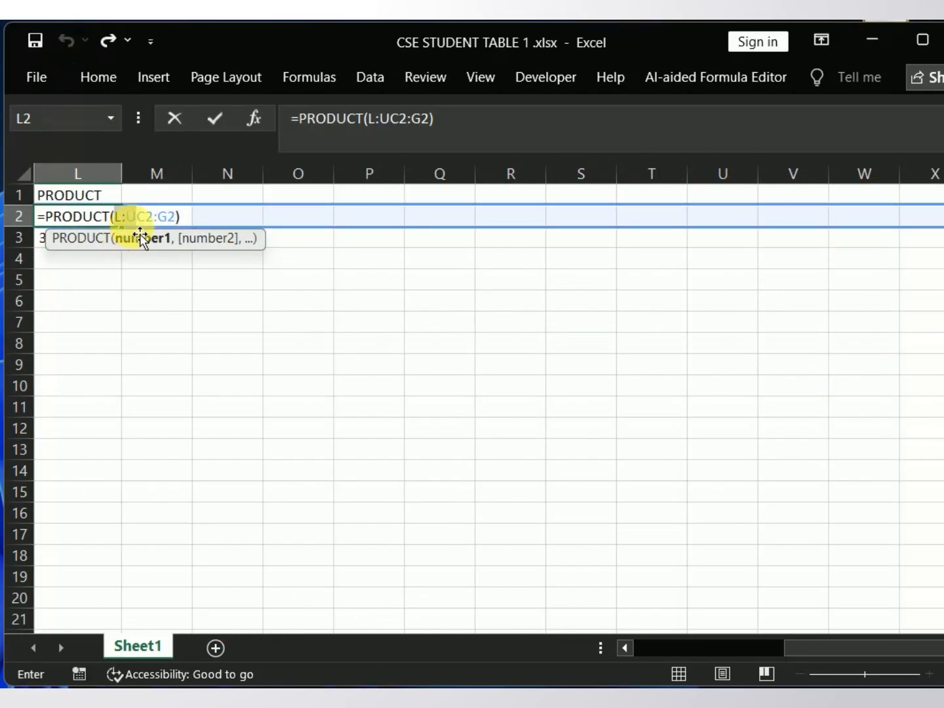
key(BackSpace)
key(BackSpace)
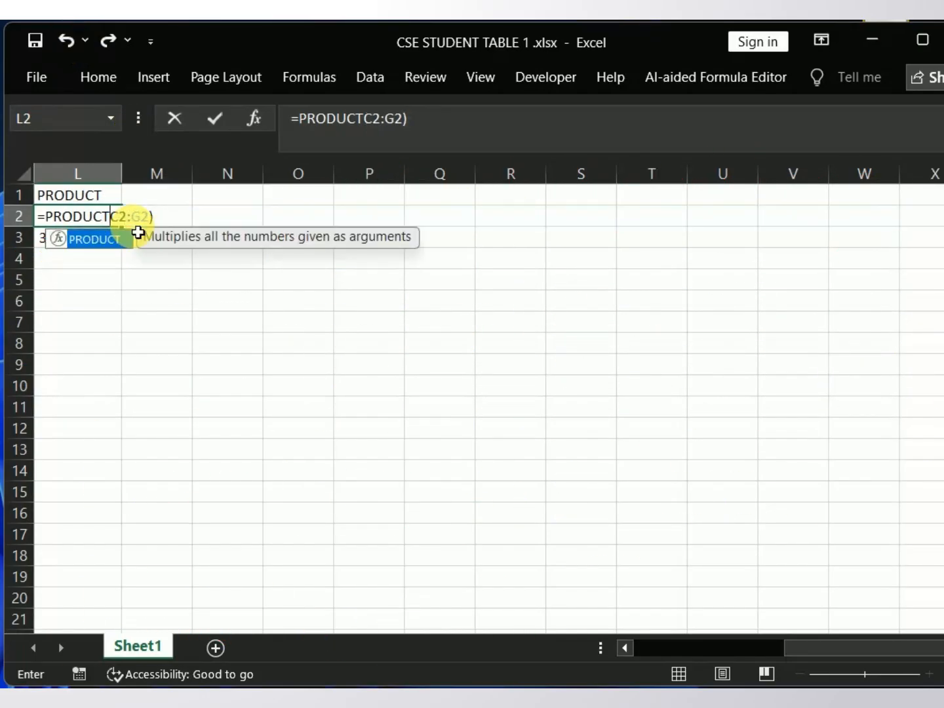
text(()
click(183, 225)
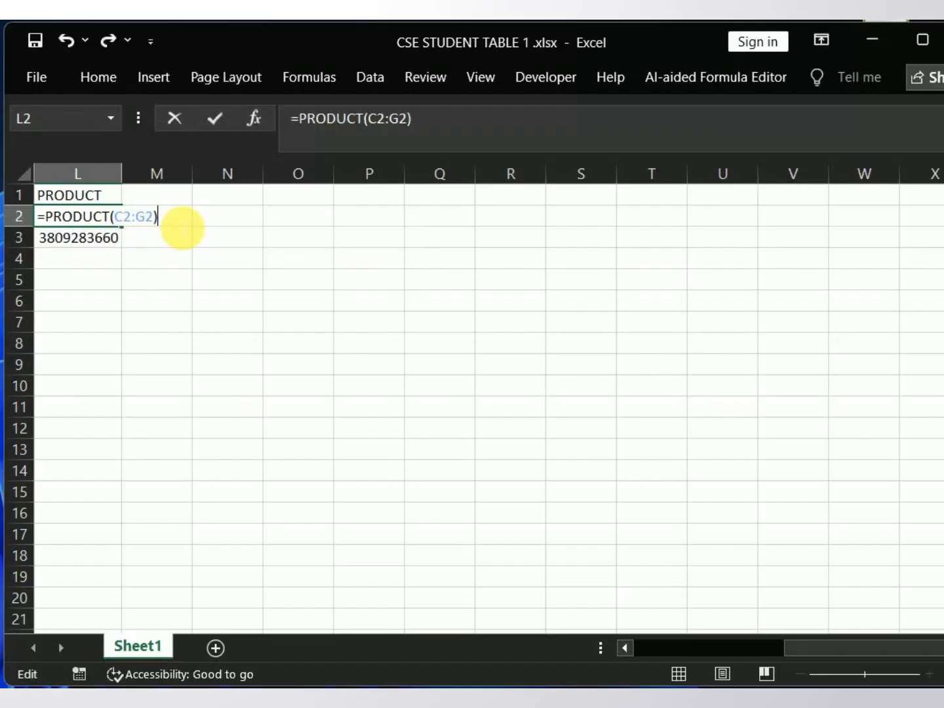
key(Return)
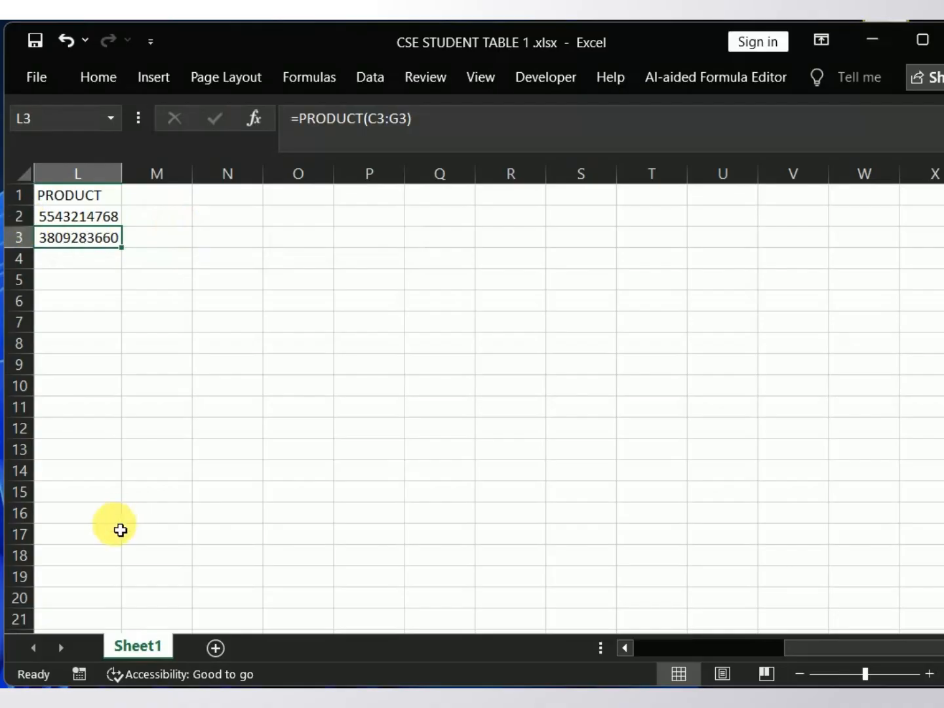
Step: Fill the NET. marks from C3 down to C7 as a series instead of copied values
click(640, 649)
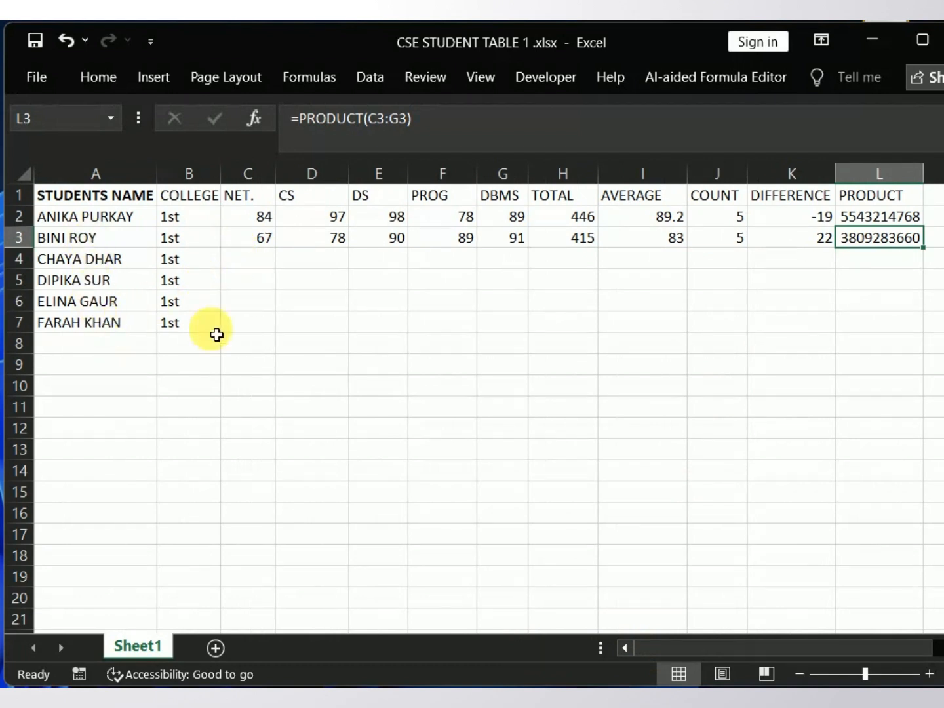
click(263, 220)
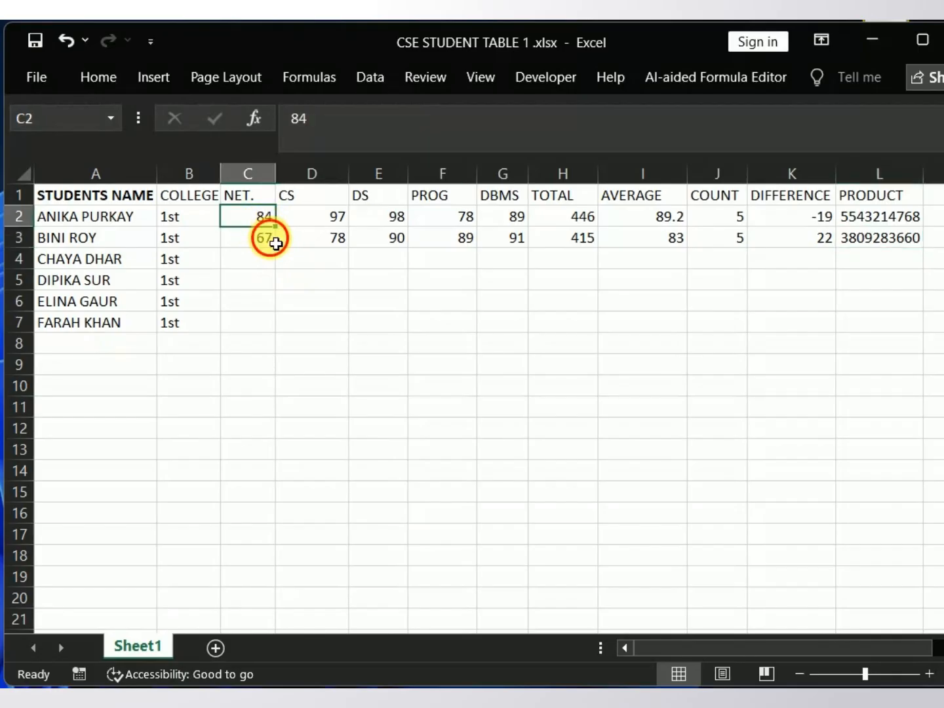
click(274, 242)
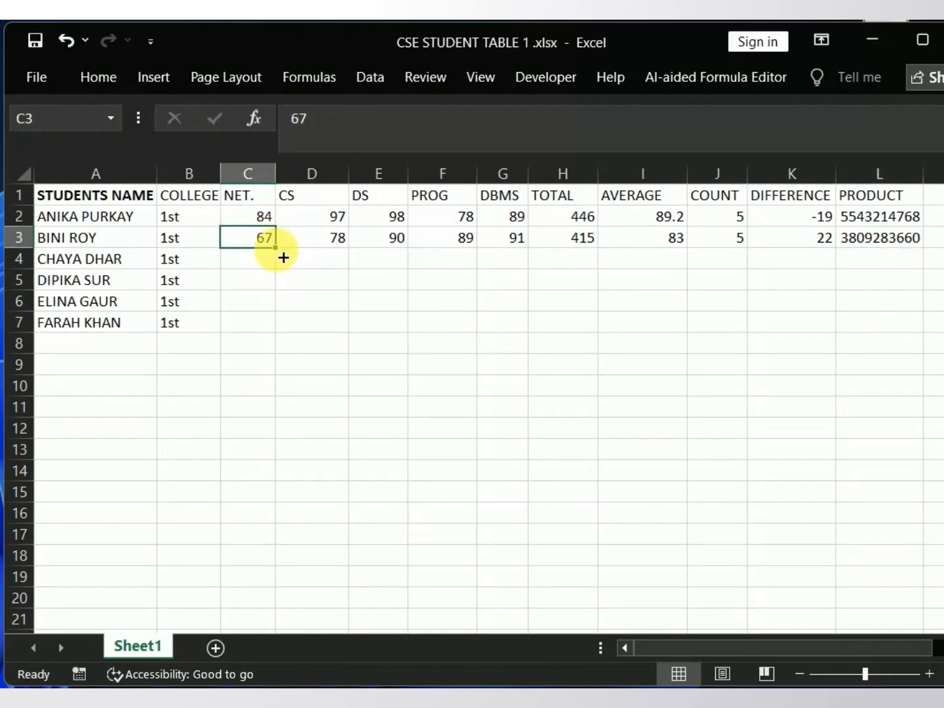
drag(278, 255, 298, 341)
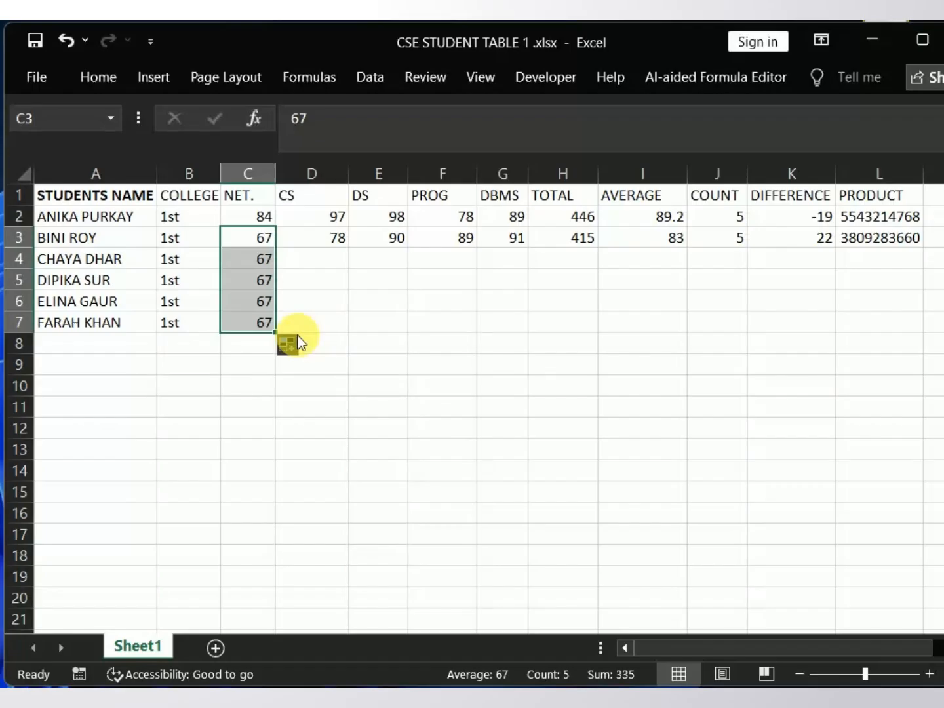
click(287, 348)
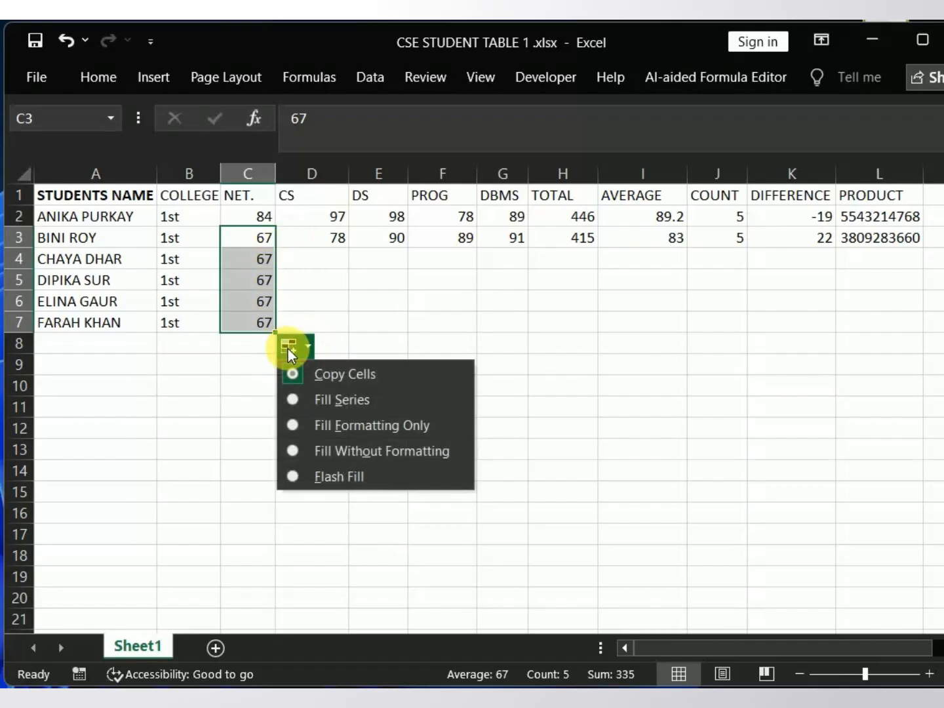
click(301, 396)
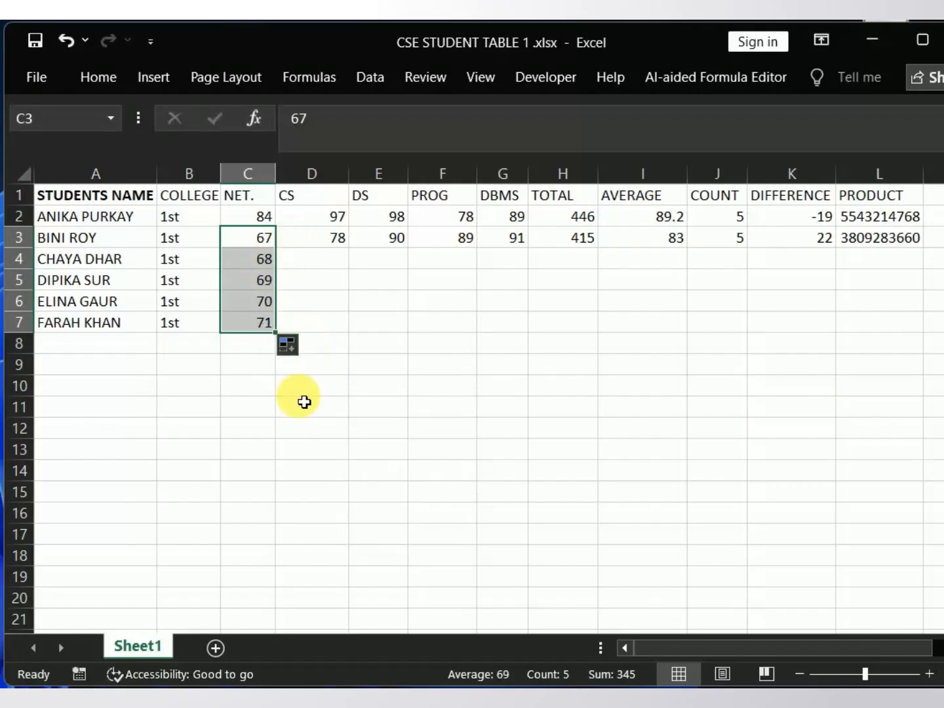
Step: Extend the CS mark in D3 down to D7 using the Fill Series option
click(339, 268)
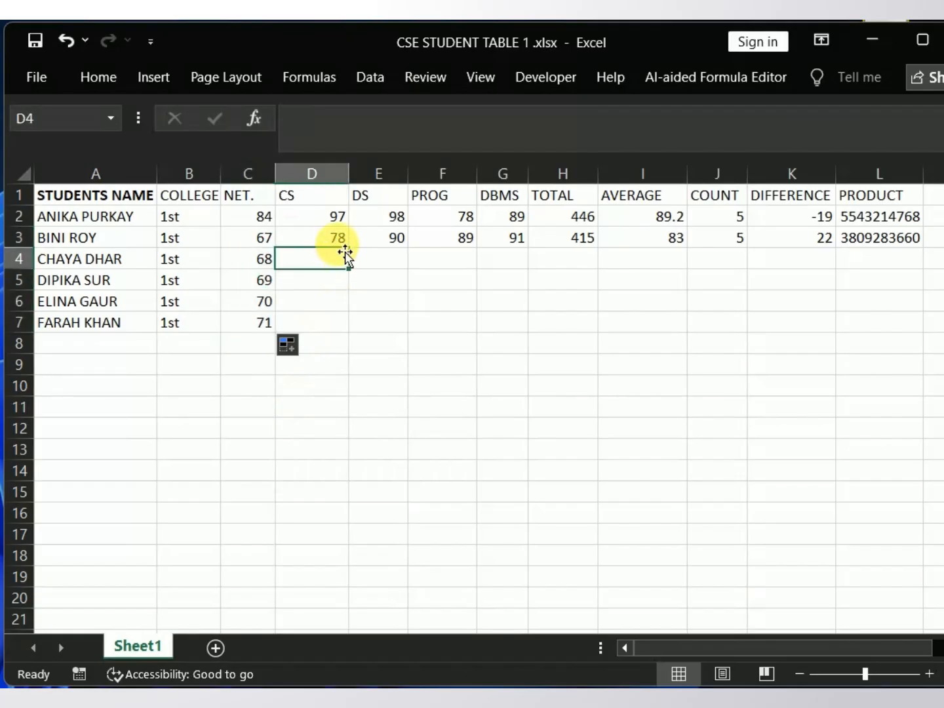
click(343, 242)
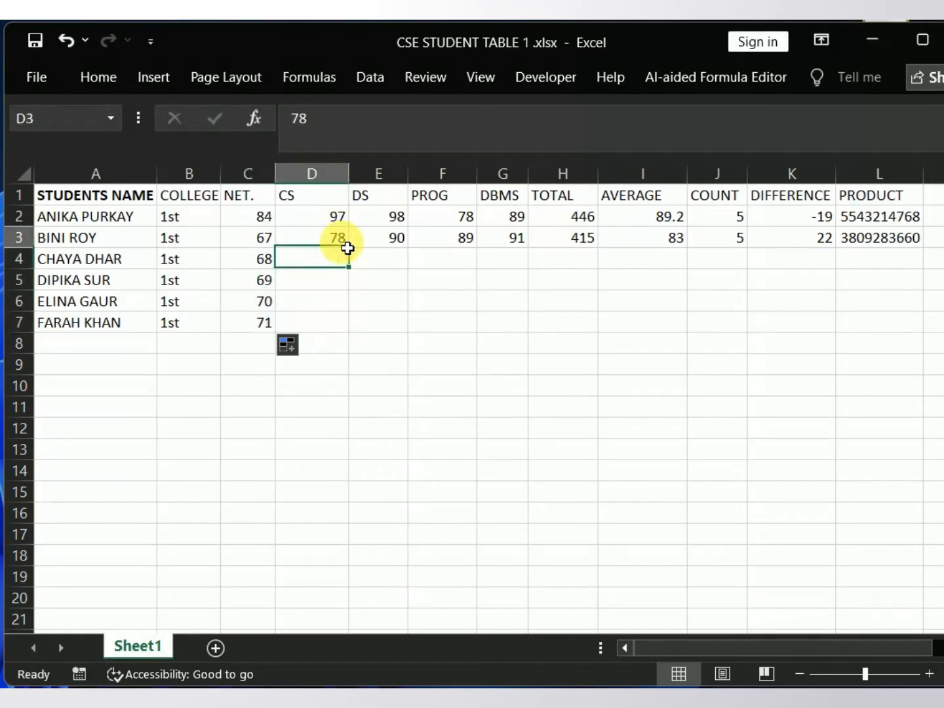
drag(352, 253, 348, 333)
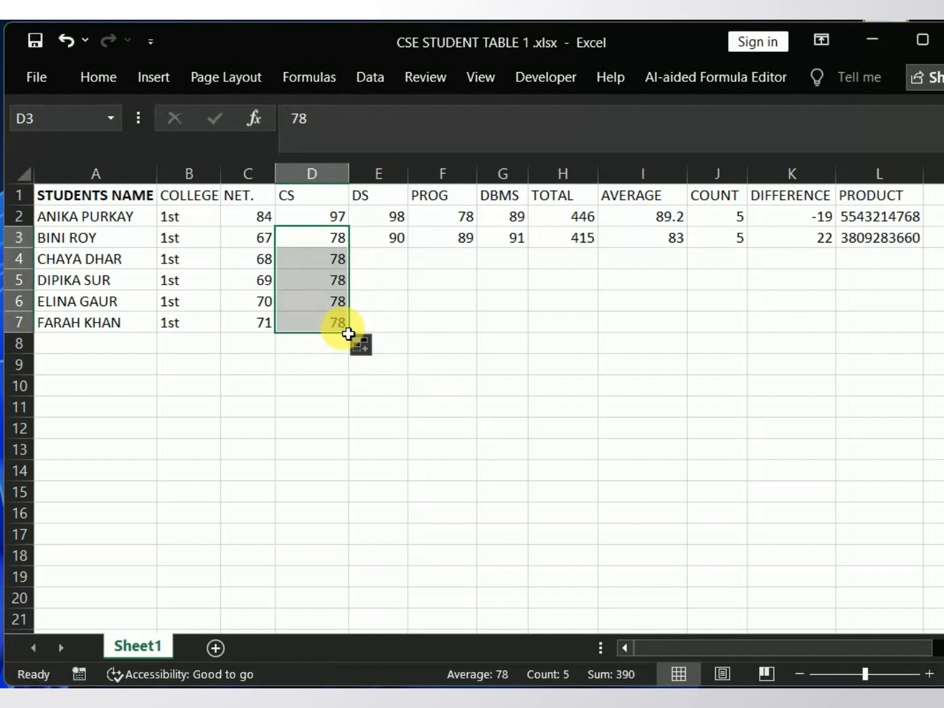
click(369, 349)
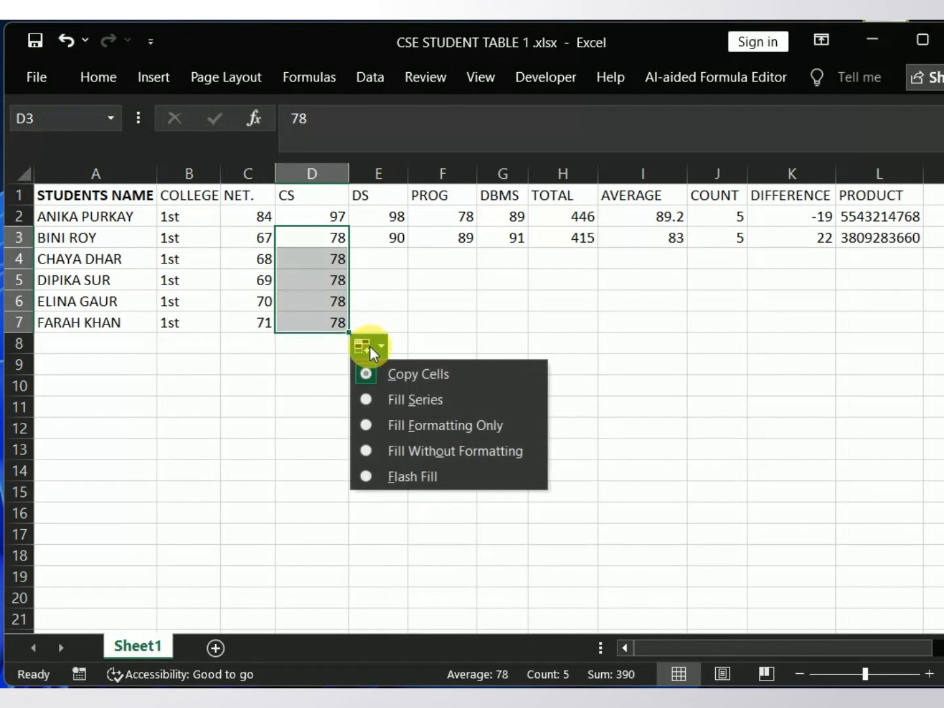
click(379, 399)
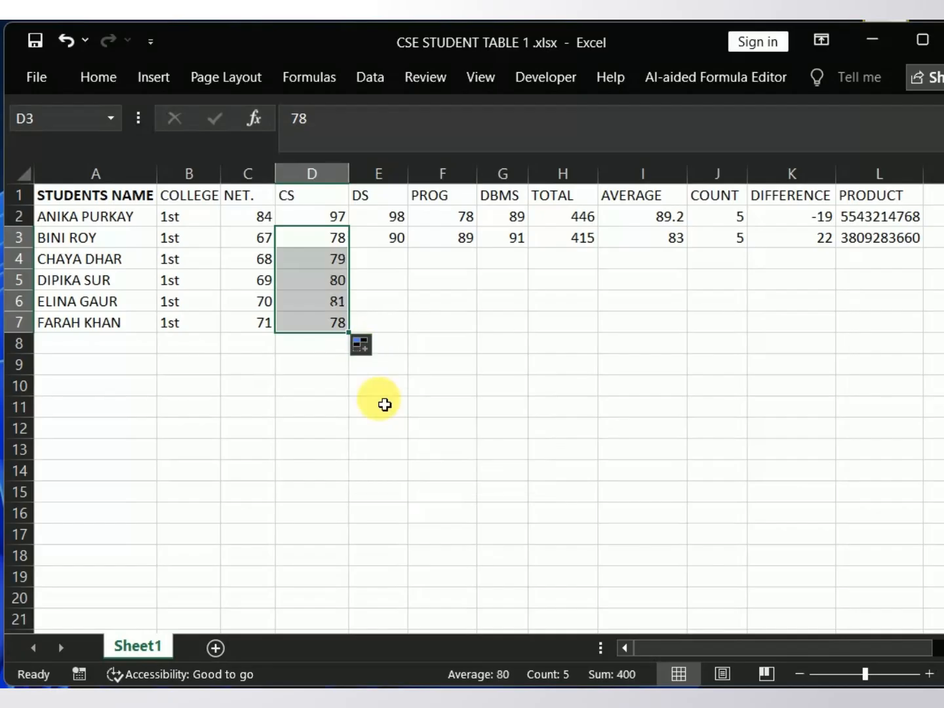
Step: Extend the DS mark in E3 down to E7 using the Fill Series option
click(403, 261)
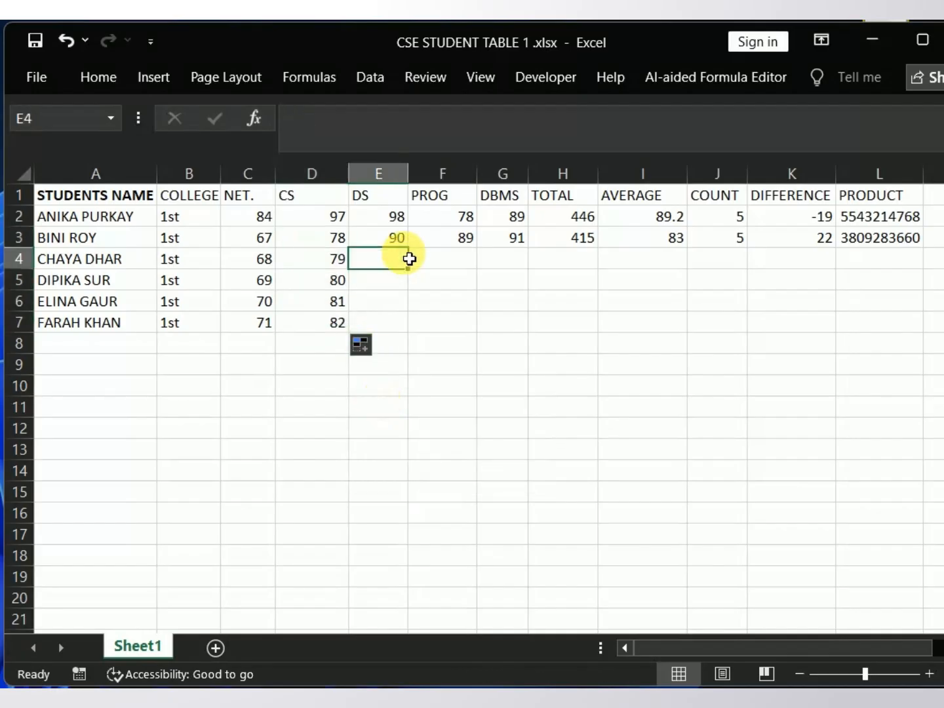
click(400, 239)
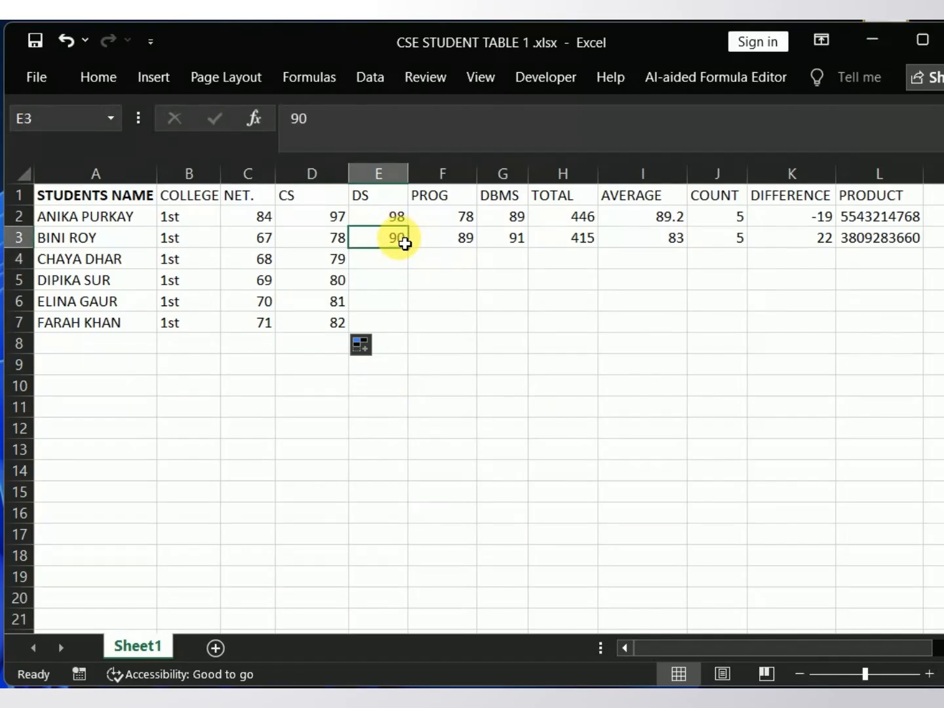
drag(415, 255, 423, 331)
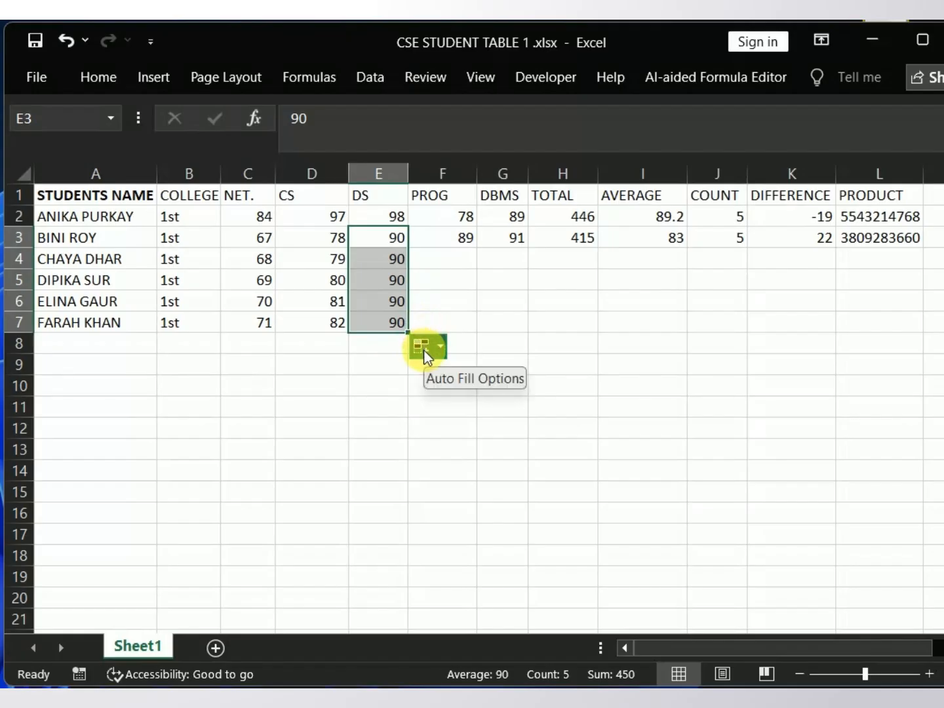
click(423, 349)
click(430, 398)
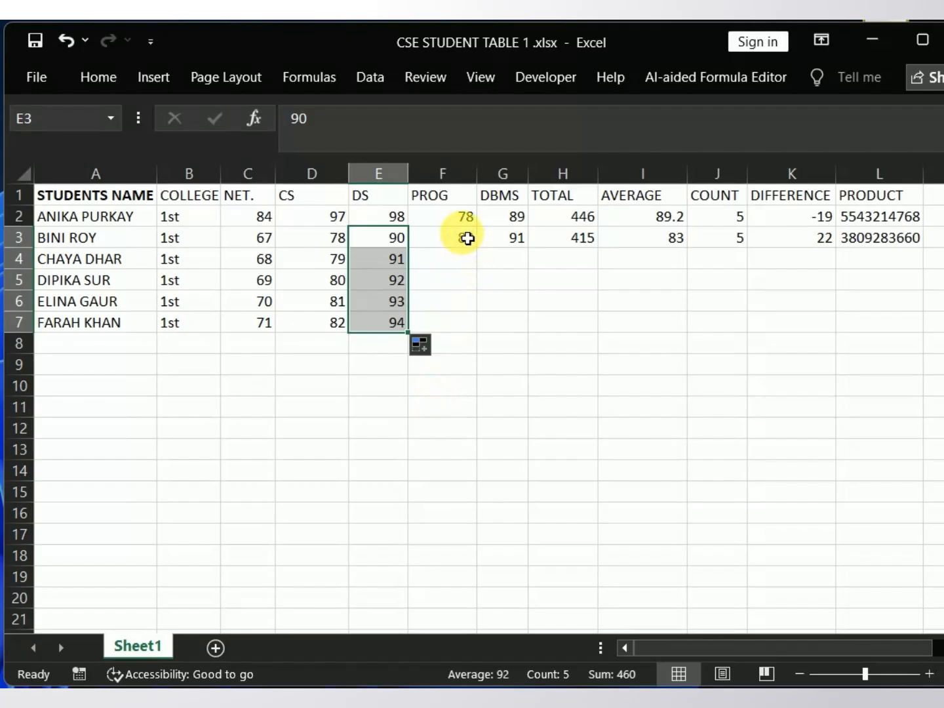
Step: Extend the PROG mark in F3 down to F7 using the Fill Series option
click(469, 240)
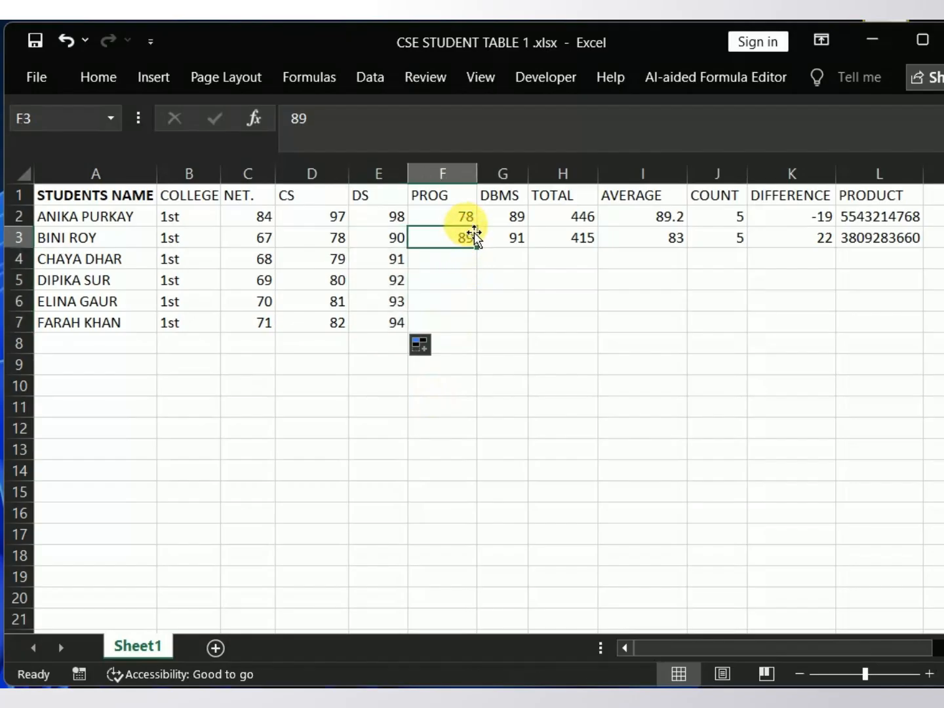
drag(483, 253, 490, 342)
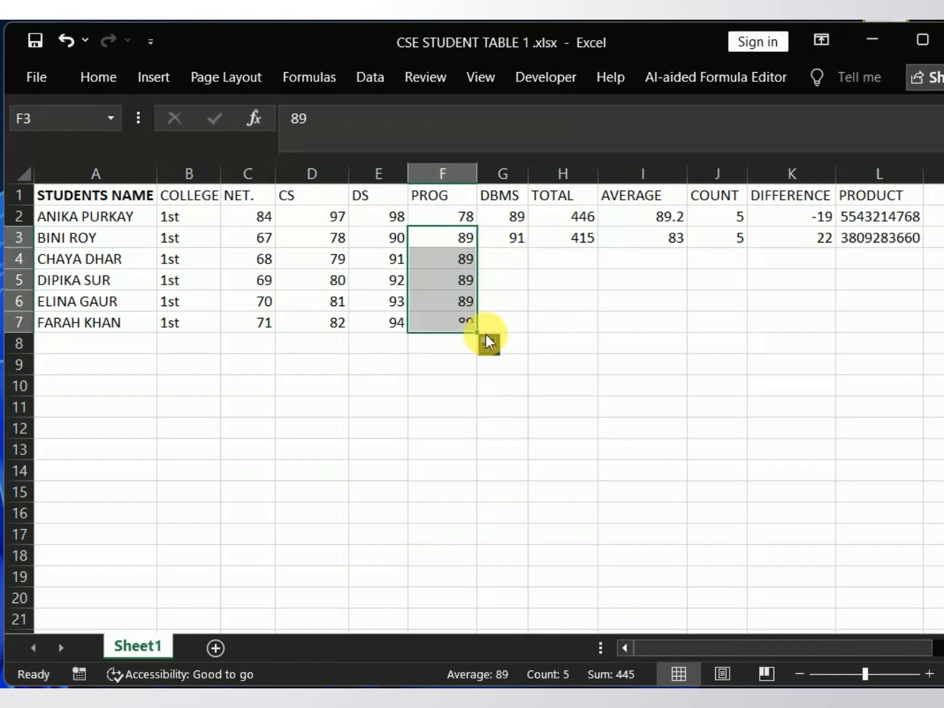
click(497, 355)
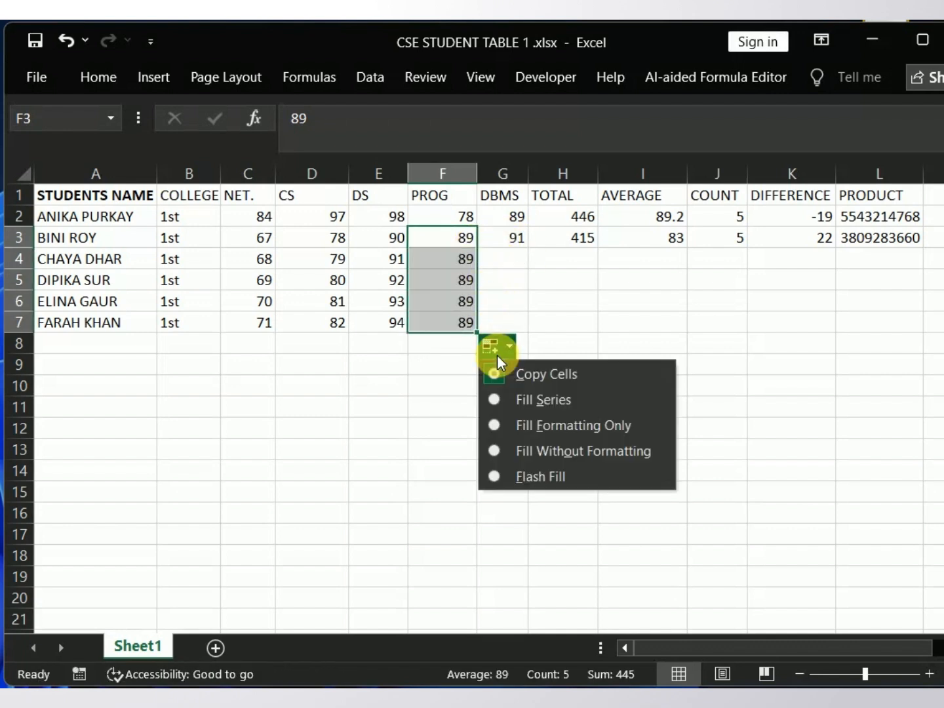
click(505, 399)
Step: Extend the DBMS mark in G3 down to G7 using the Fill Series option
click(522, 271)
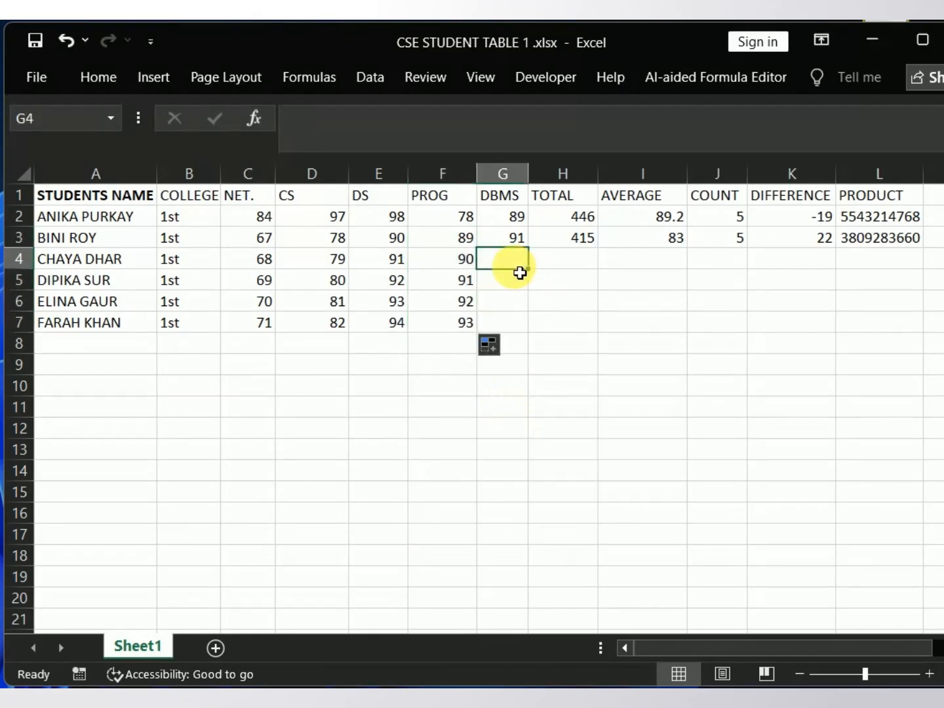
click(523, 243)
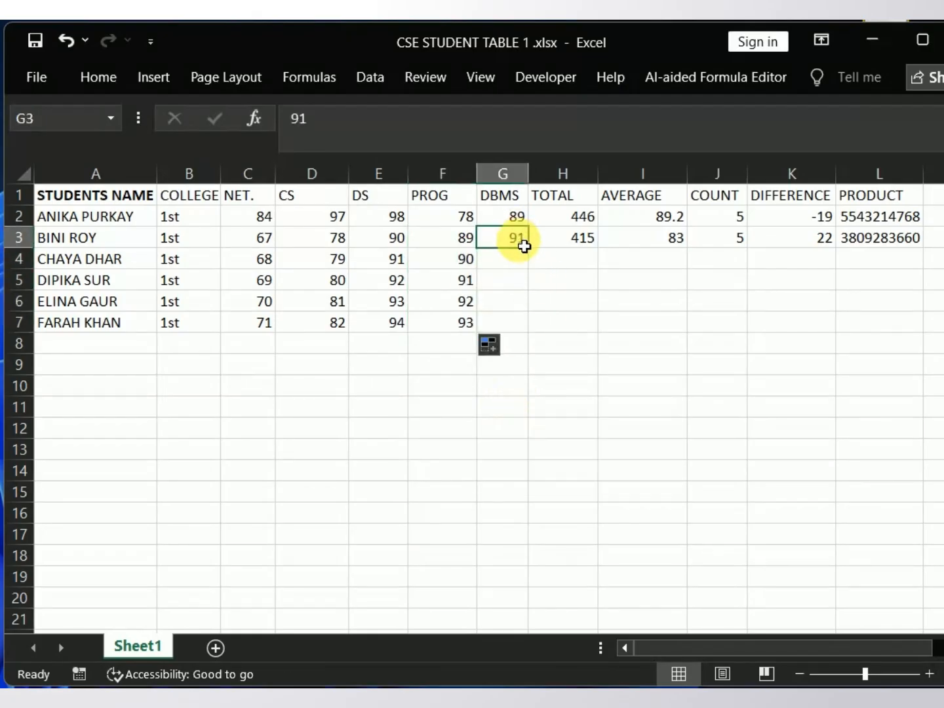
drag(532, 254, 536, 336)
click(543, 349)
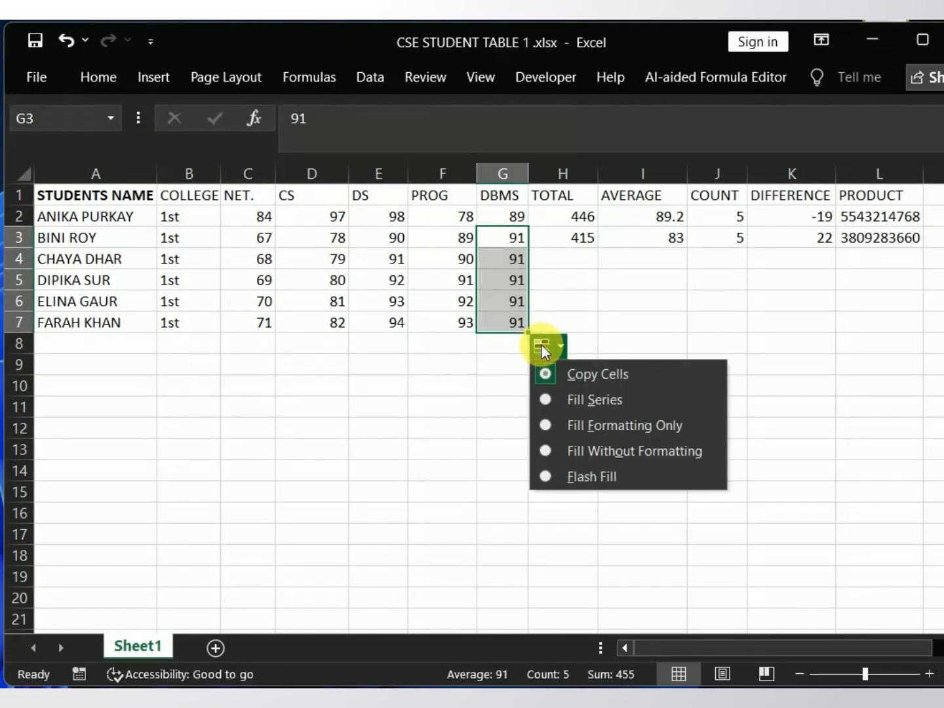
click(559, 399)
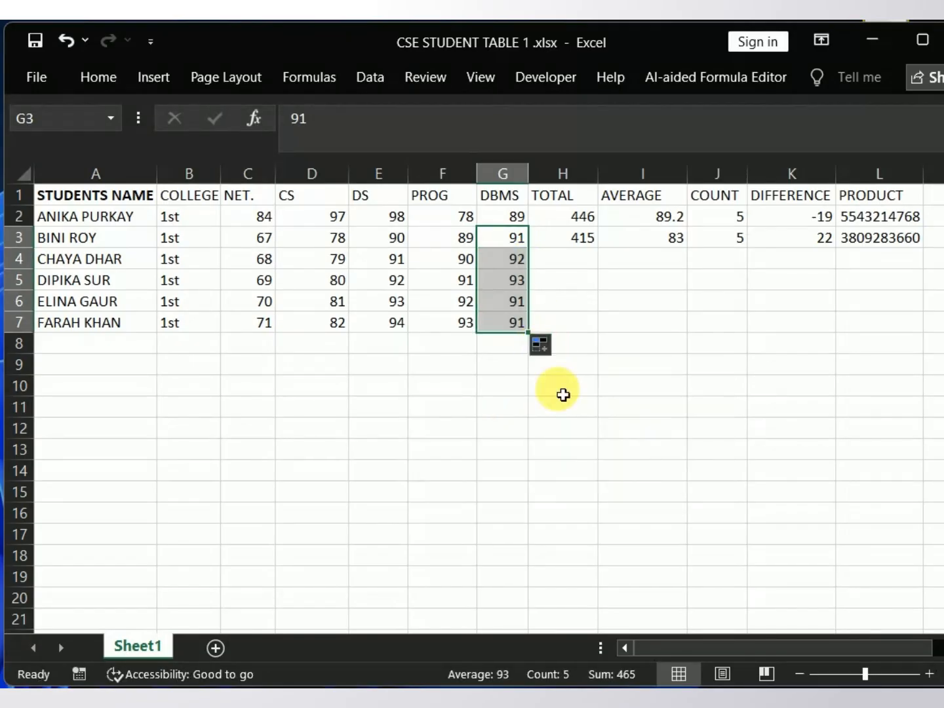
Step: Fill the TOTAL formula from H2 down to H7 for all the students
click(574, 263)
click(582, 237)
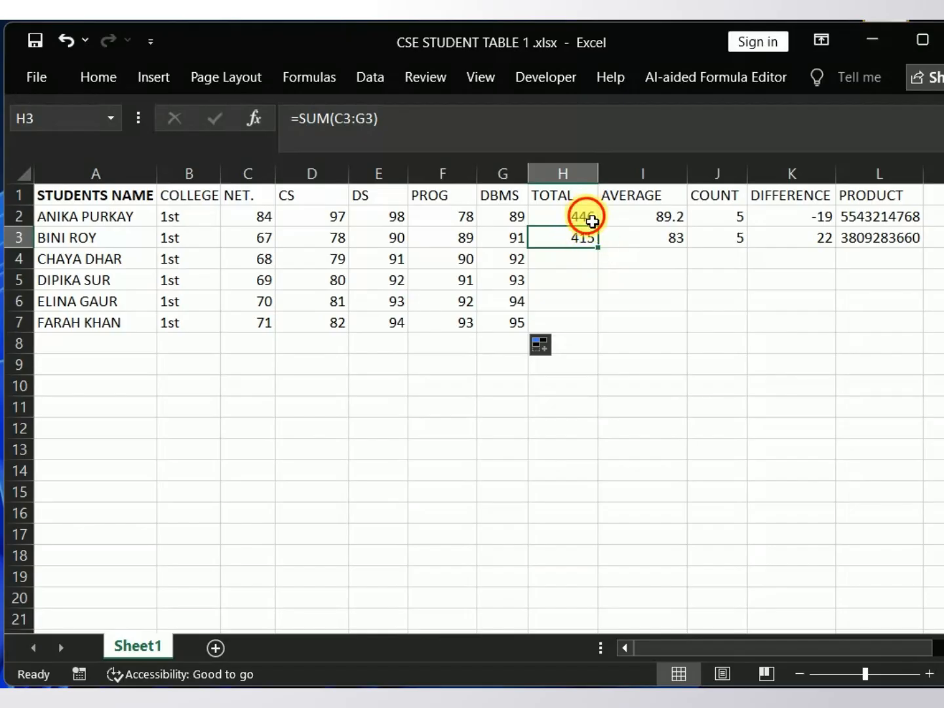
click(591, 218)
drag(599, 227, 633, 338)
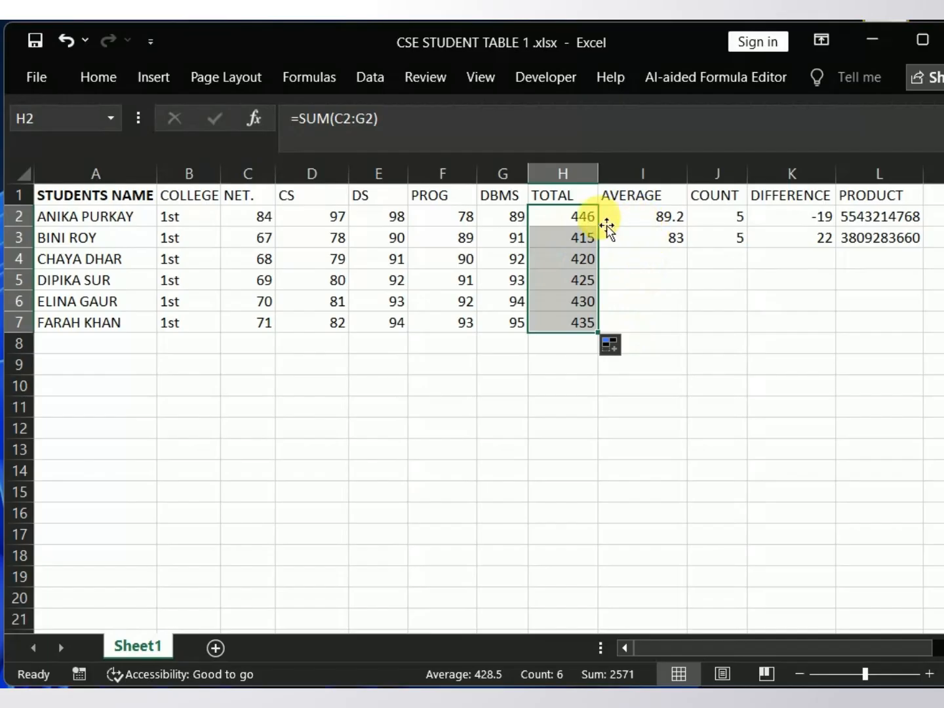
Step: Inspect the cell range used by the first student's TOTAL formula in H2, leaving it as it is
click(561, 225)
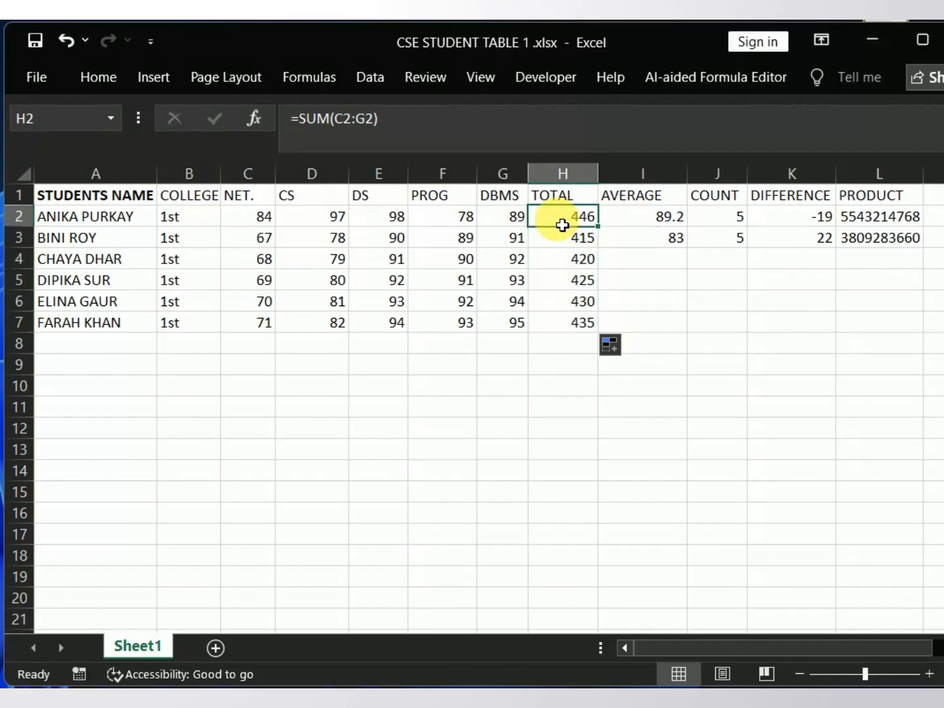
double_click(562, 227)
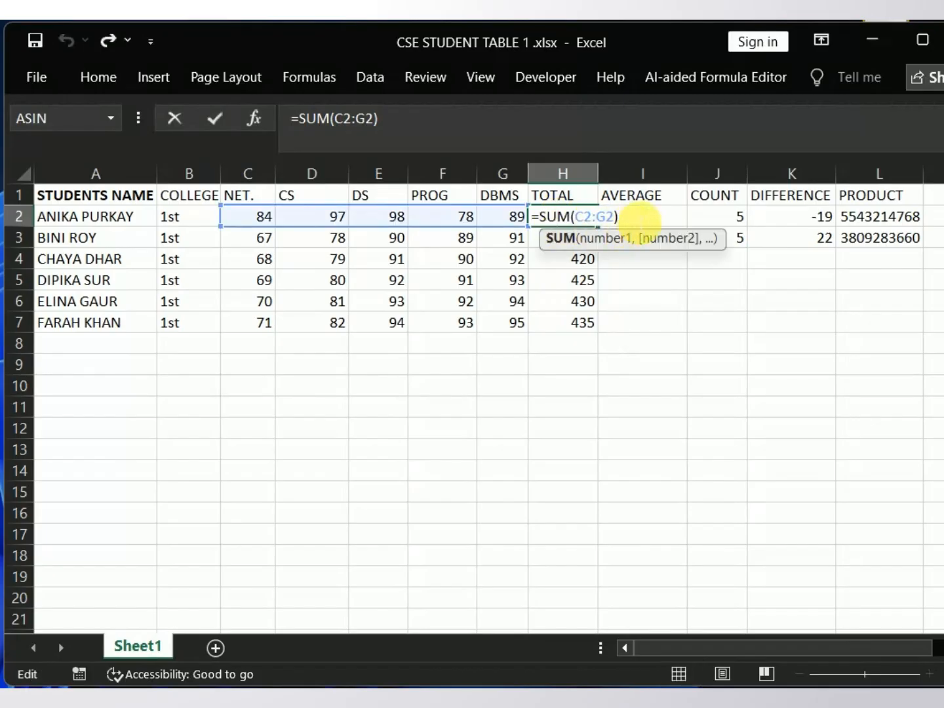
click(642, 222)
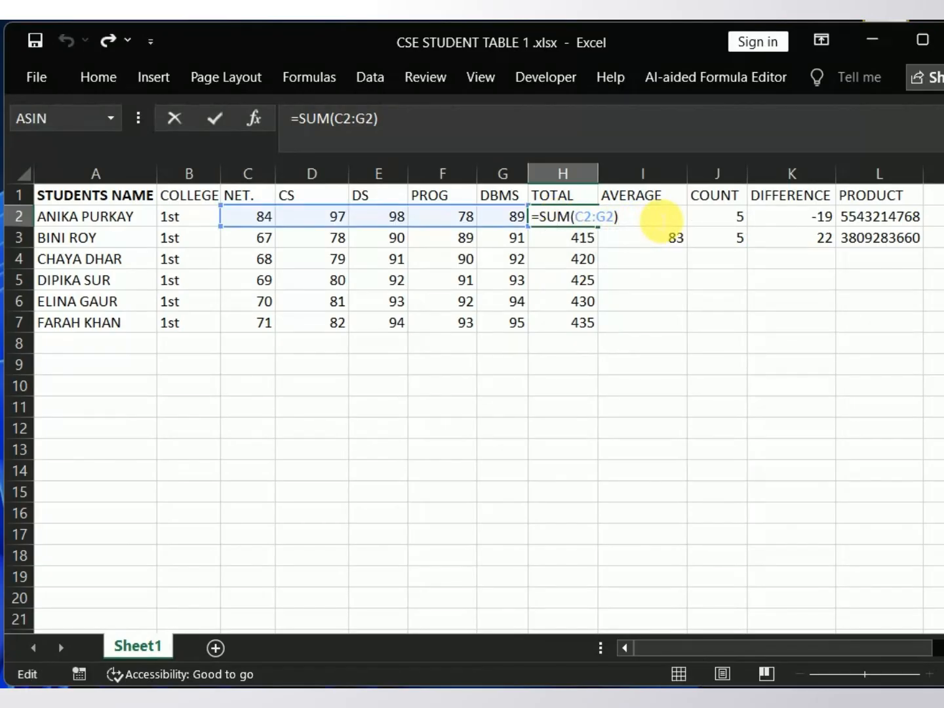
click(615, 328)
key(ctrl+y)
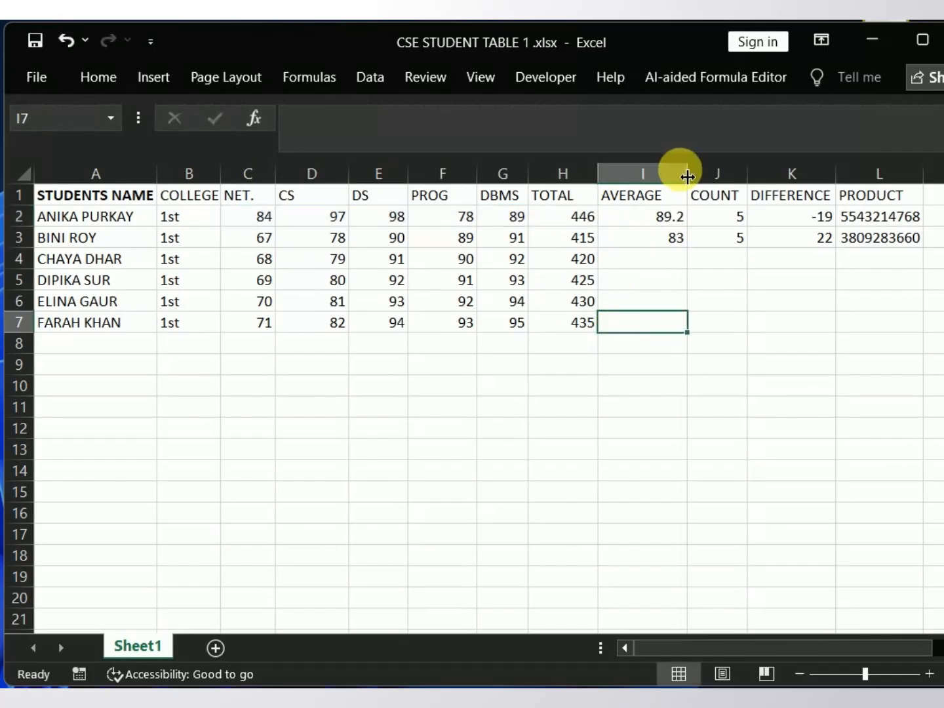
Step: Fill the AVERAGE, COUNT and DIFFERENCE formulas down to row 7 and change the DIFFERENCE formula in K3 to =F3-E3
click(662, 257)
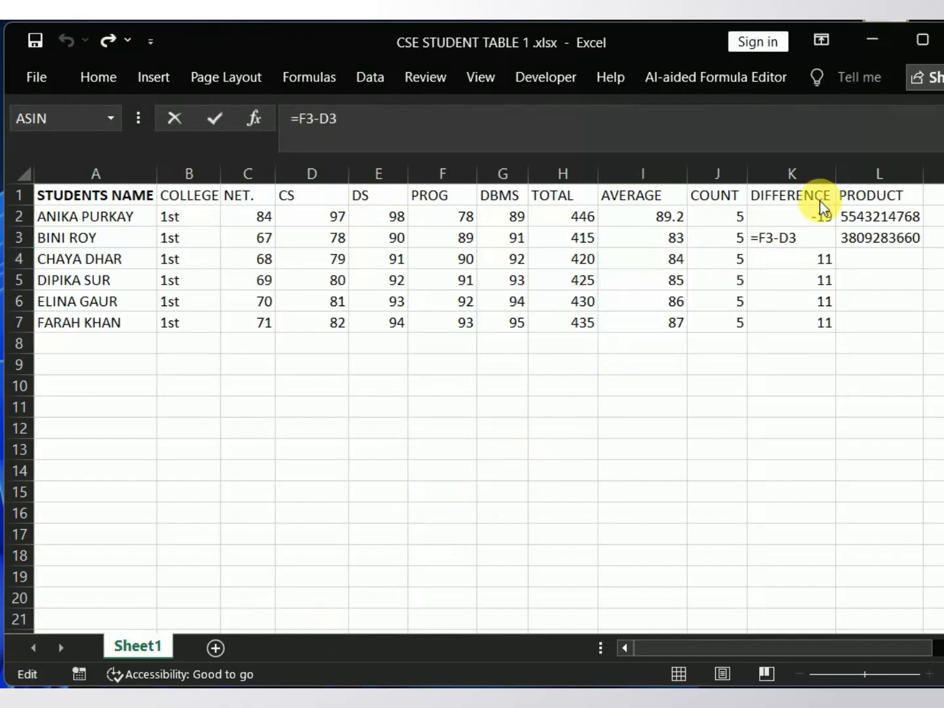
click(811, 246)
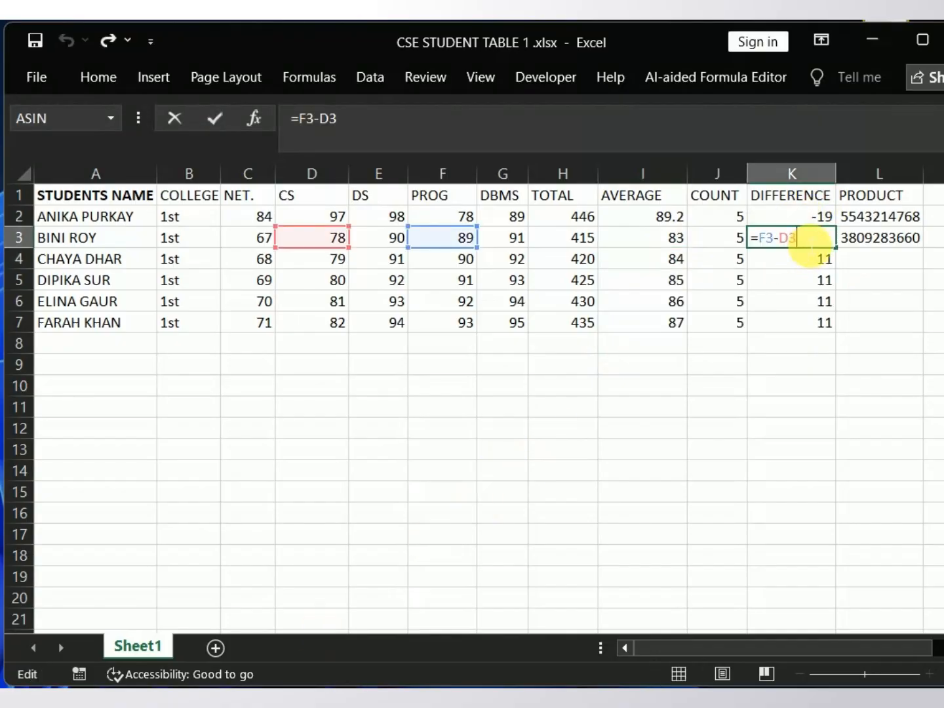
key(BackSpace)
key(BackSpace)
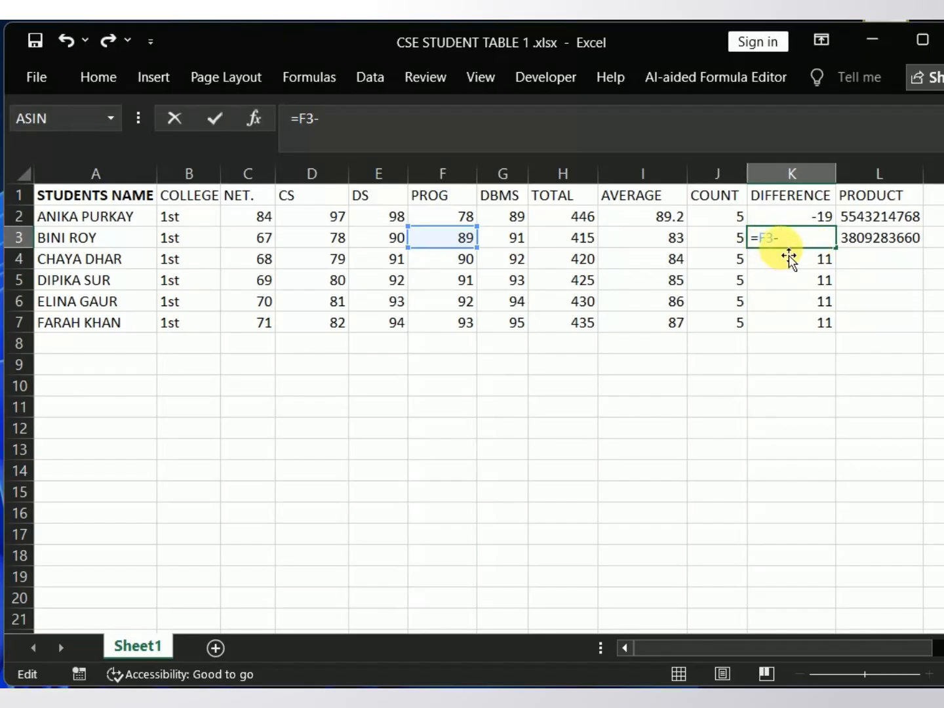
text(E)
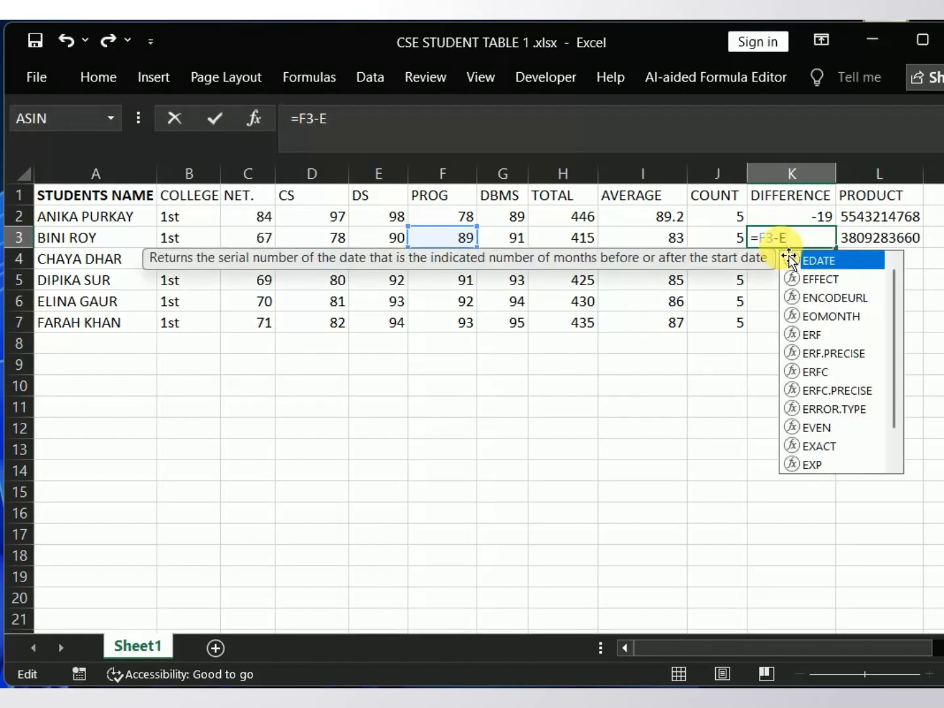
text(3)
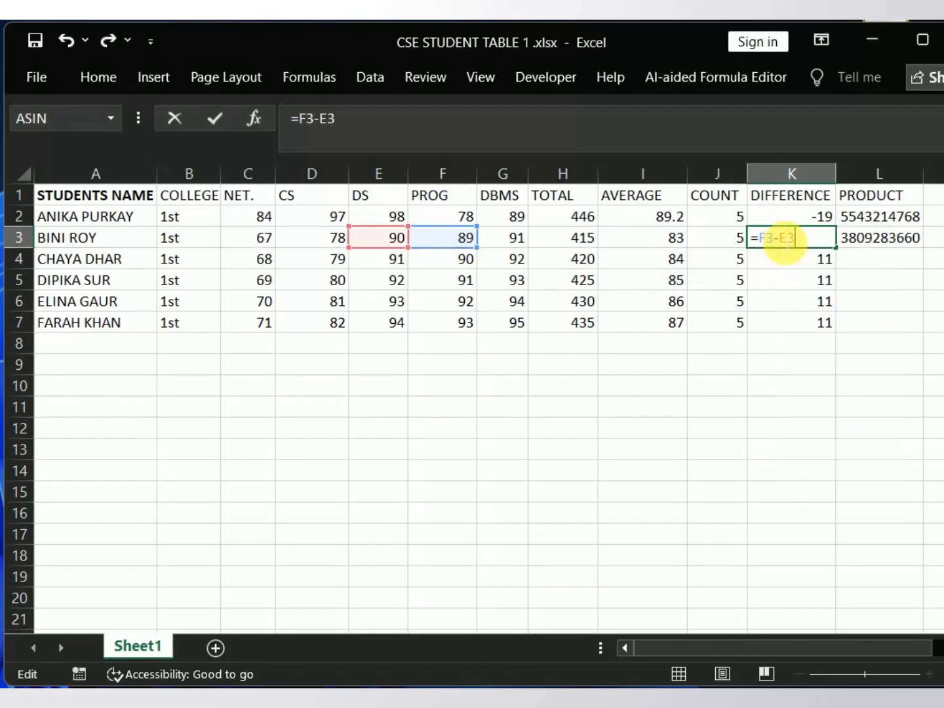
key(Return)
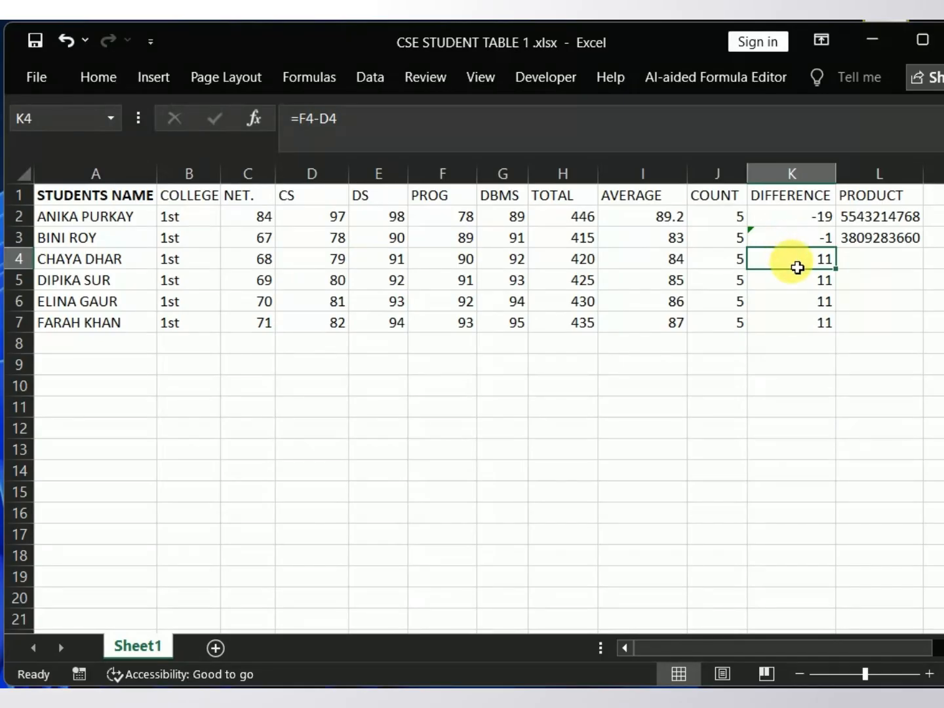
Step: Change the DIFFERENCE formula in K4 to =F4-C4
double_click(827, 260)
double_click(828, 262)
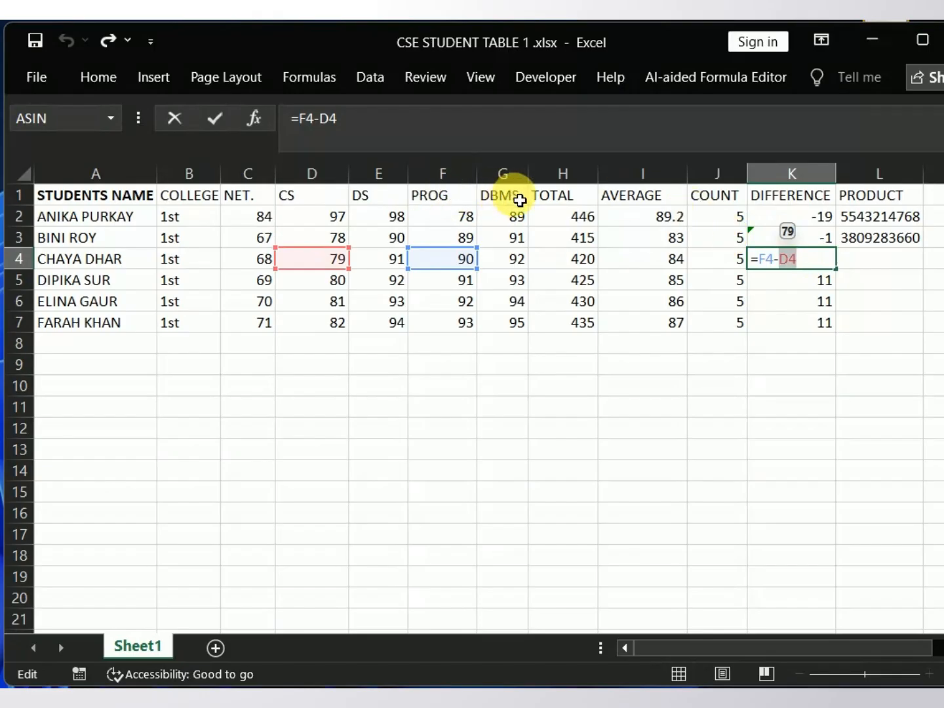
click(792, 262)
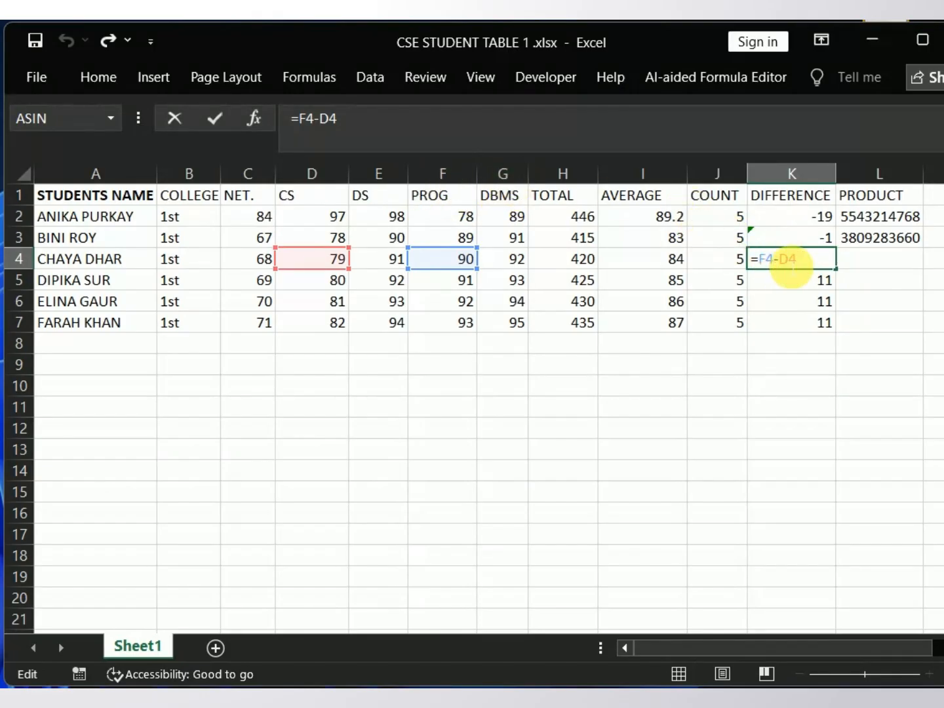
key(BackSpace)
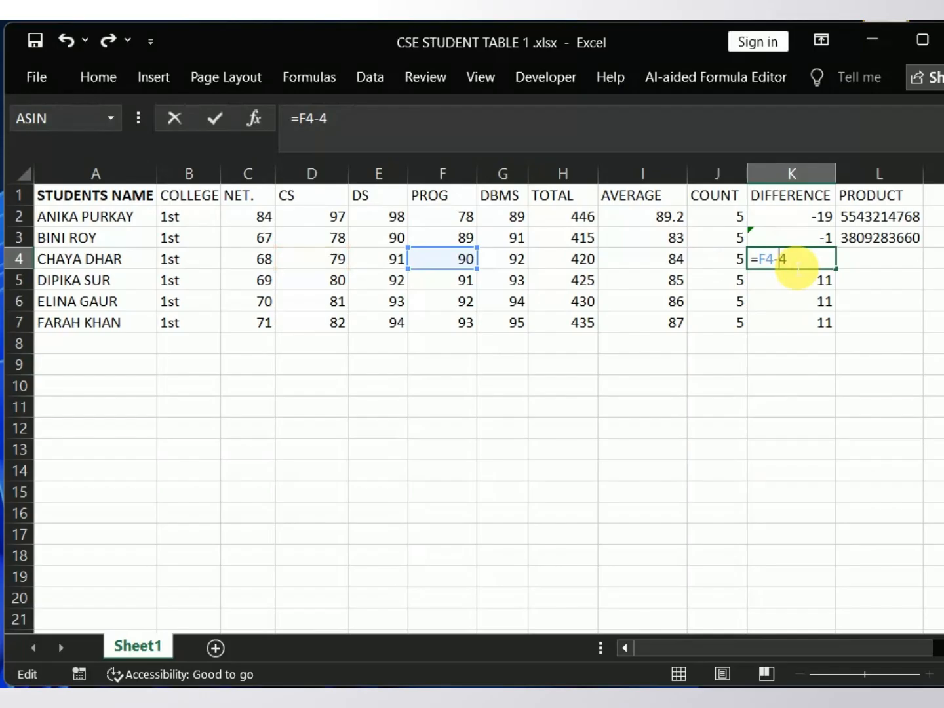
text(C)
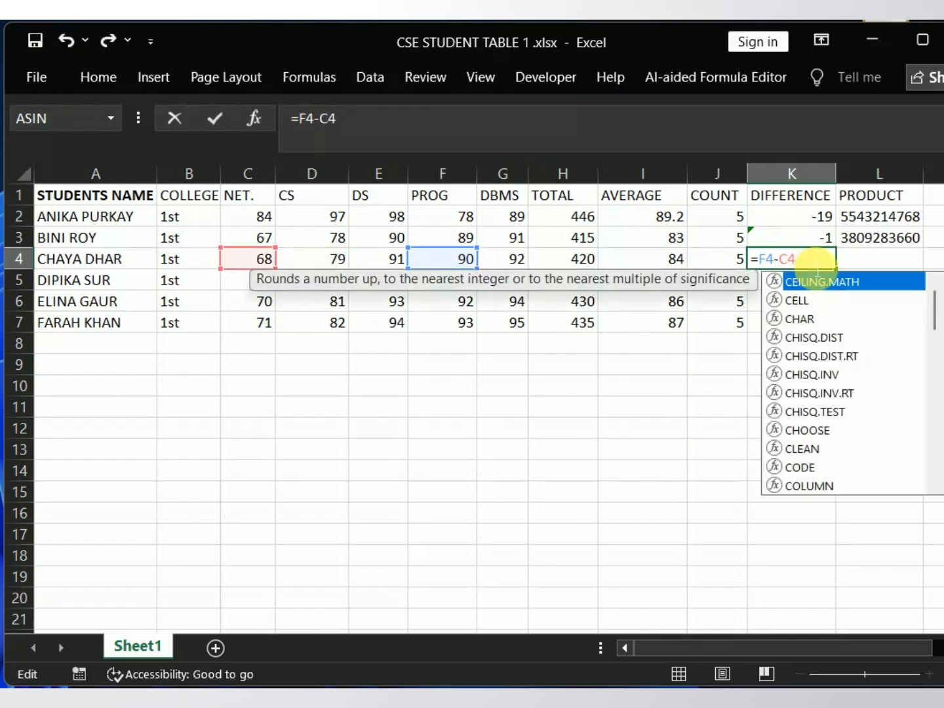
key(Escape)
key(Return)
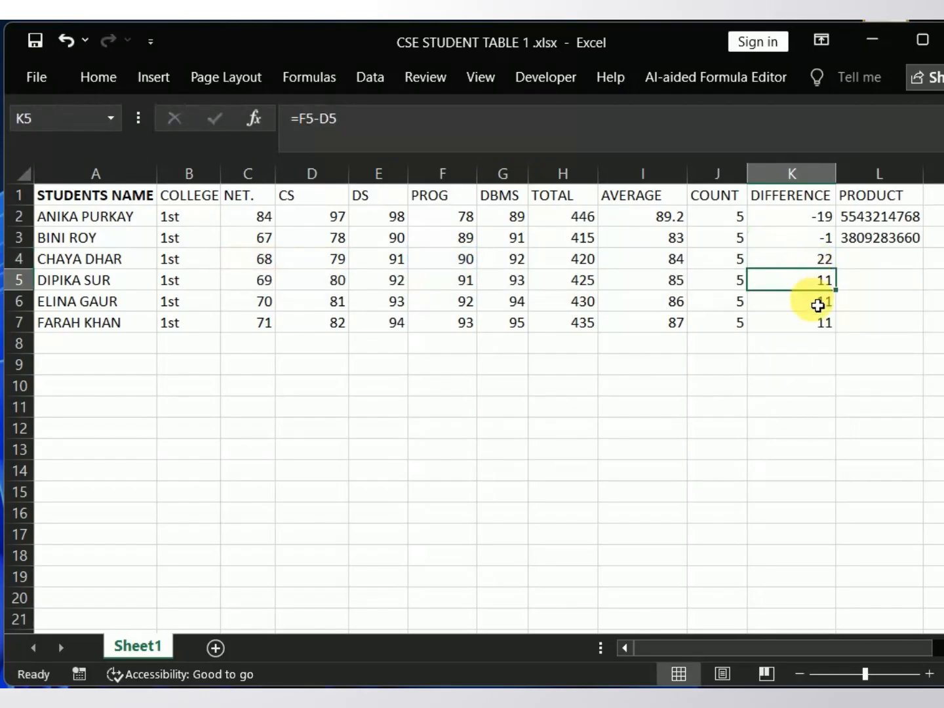
Step: Inspect the cells referenced by the DIFFERENCE formula in K6, leaving the formula as it is
click(822, 309)
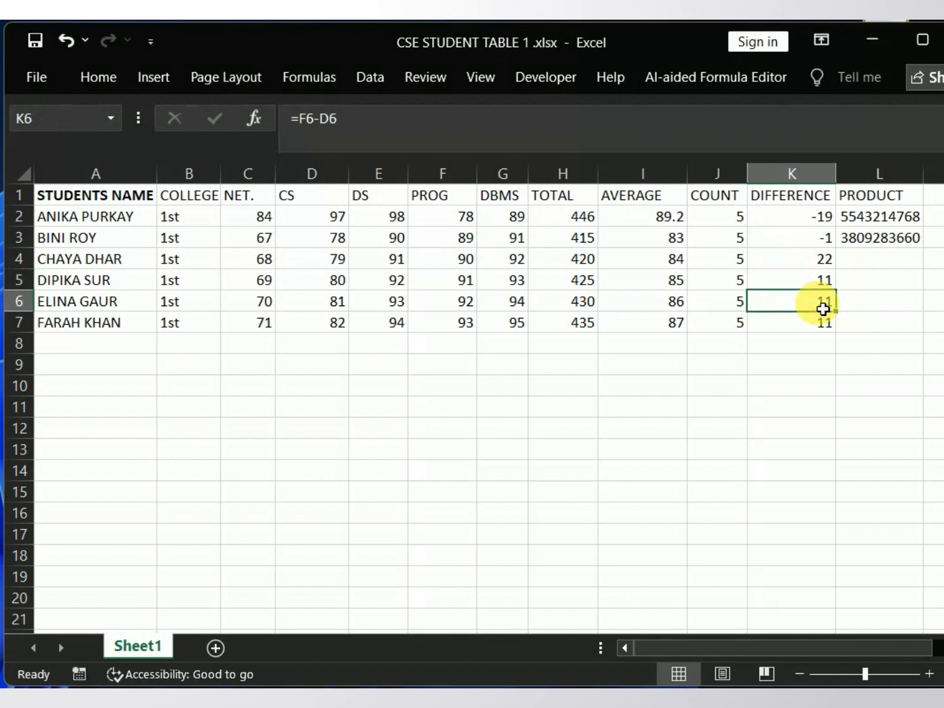
double_click(823, 310)
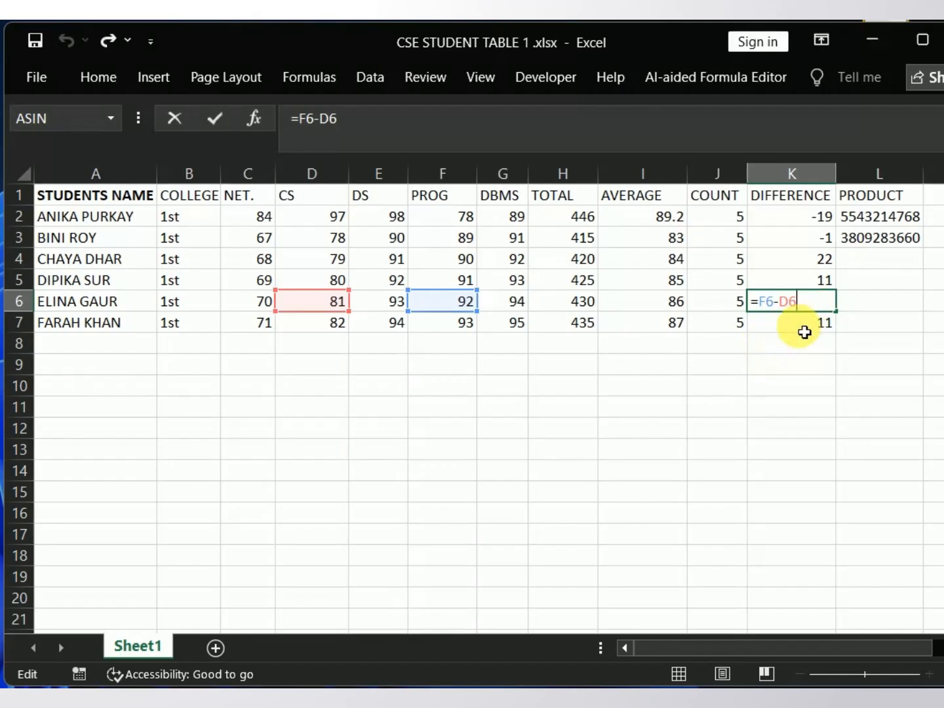
key(Return)
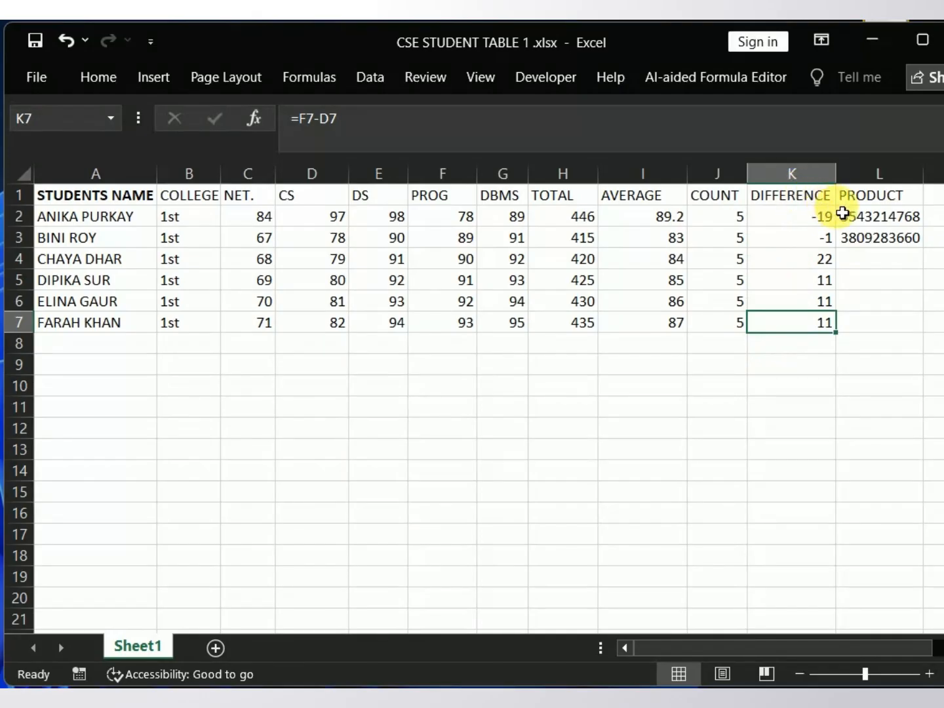
Step: Fill the PRODUCT formula from L2 down to L7 for all the students
click(873, 223)
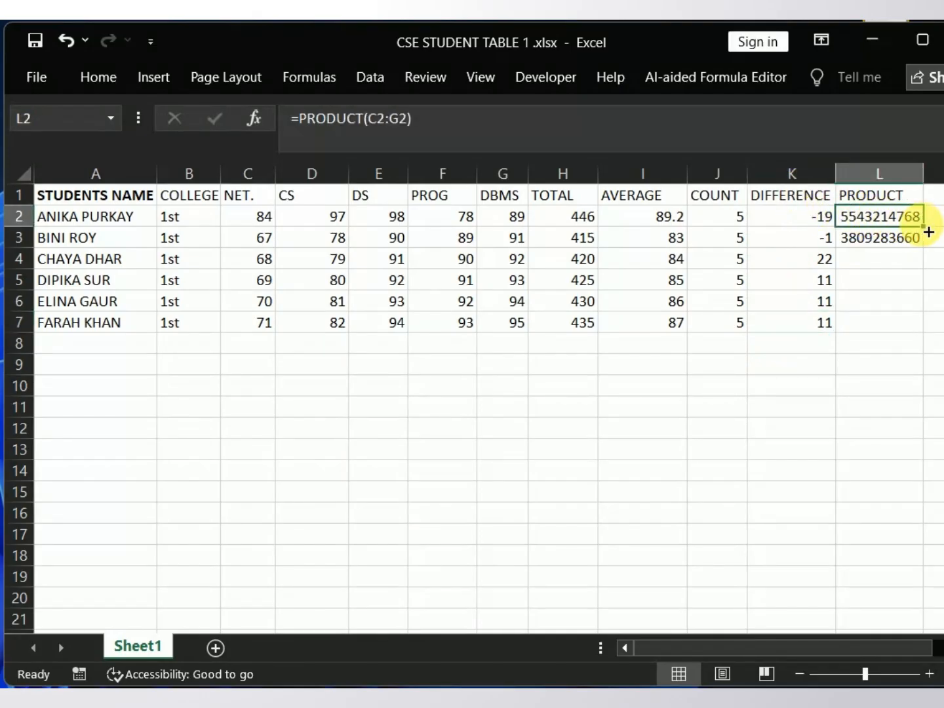
drag(927, 233, 941, 338)
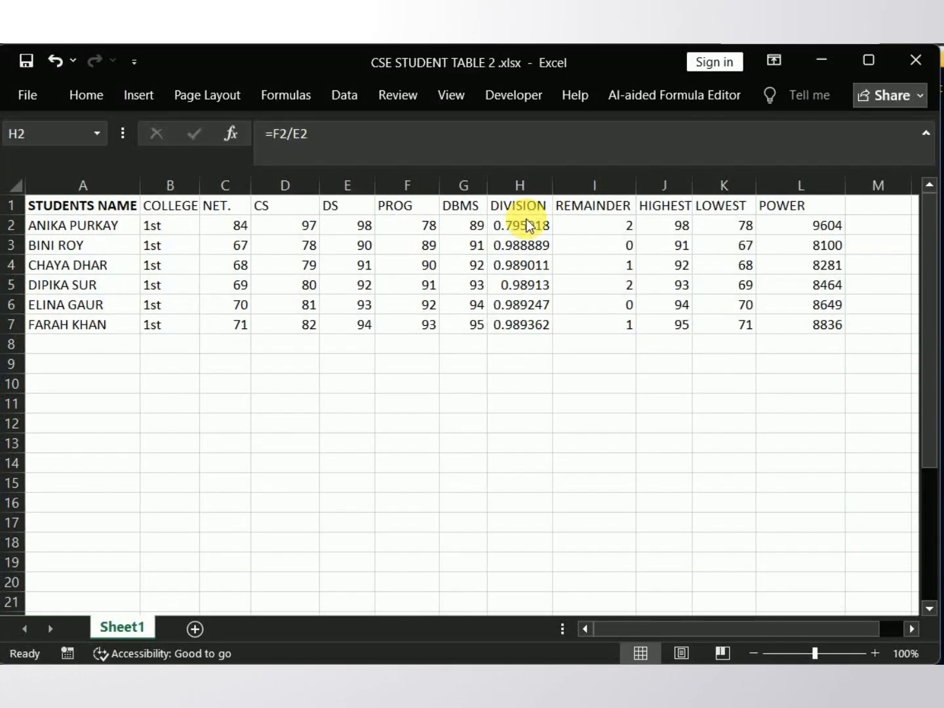
Step: Review the DIVISION formula in H2 and fill it down to H7 for all the students
click(530, 226)
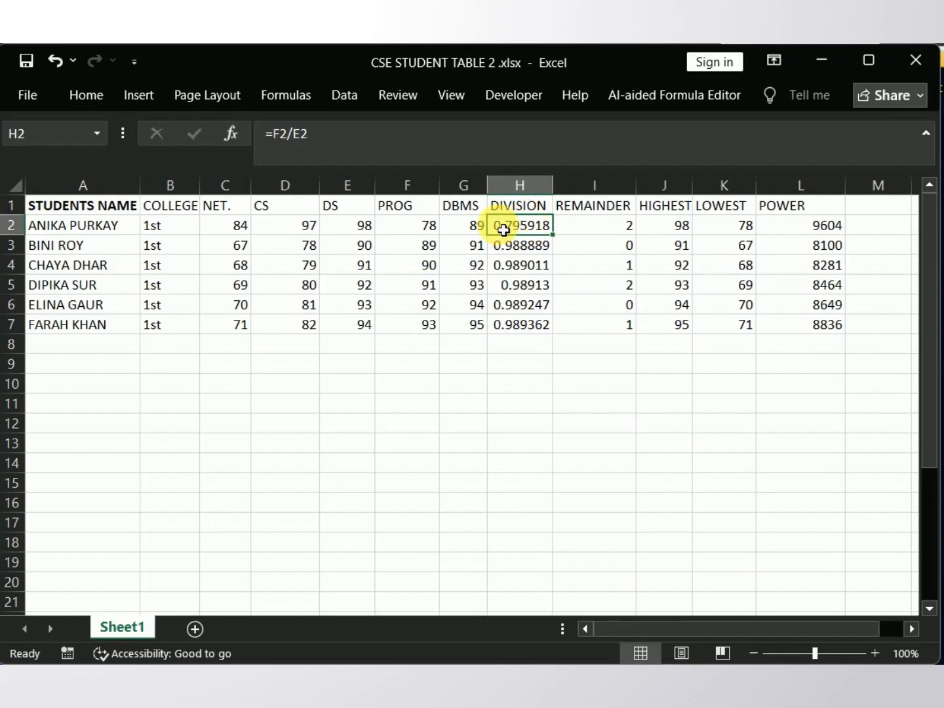
double_click(504, 229)
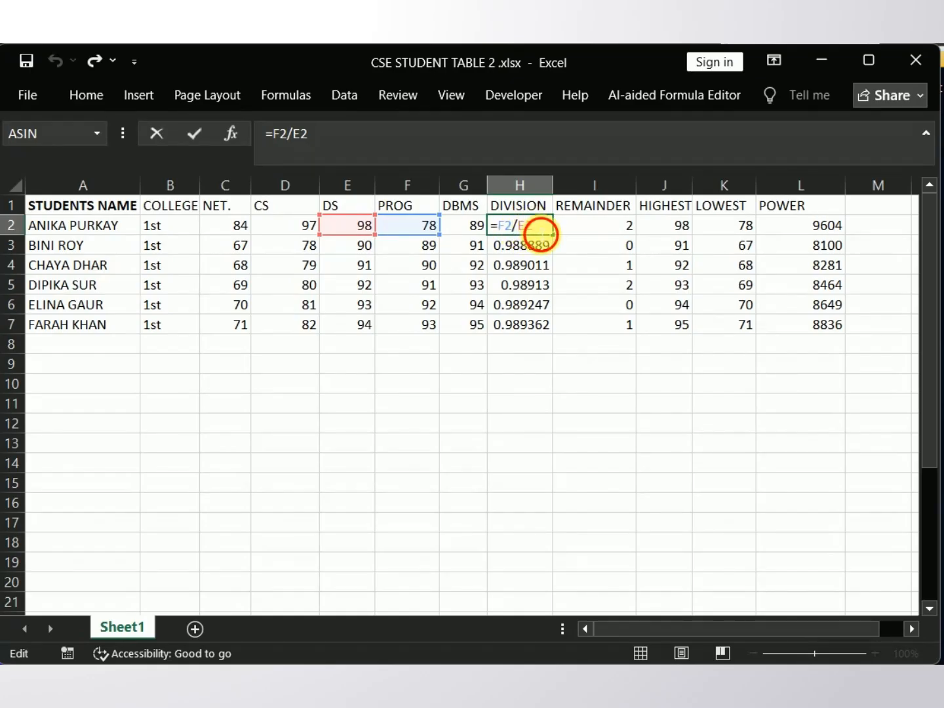
key(Return)
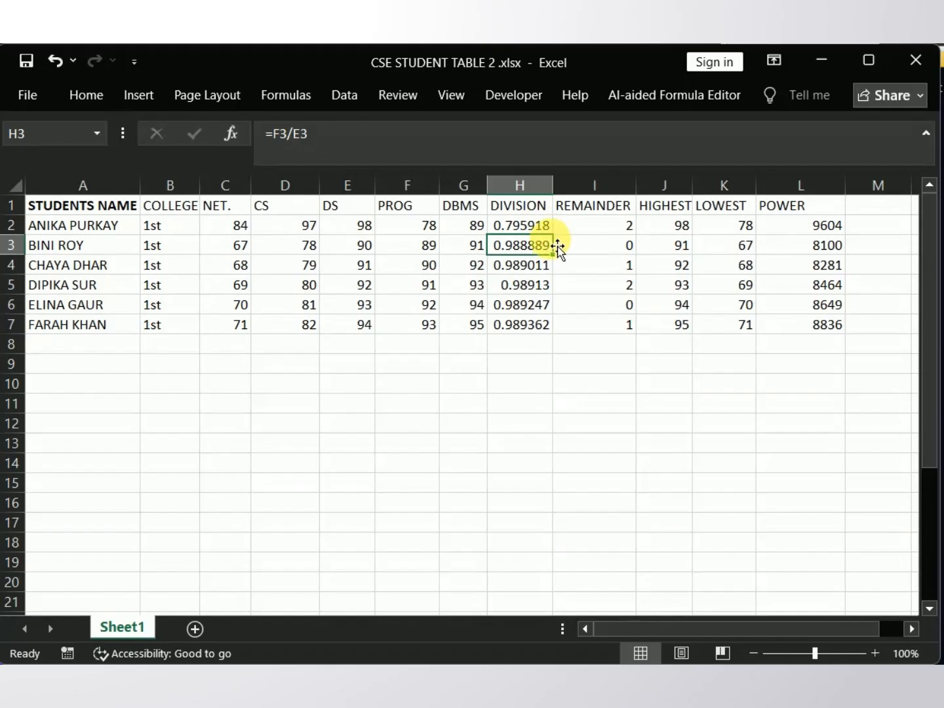
click(555, 231)
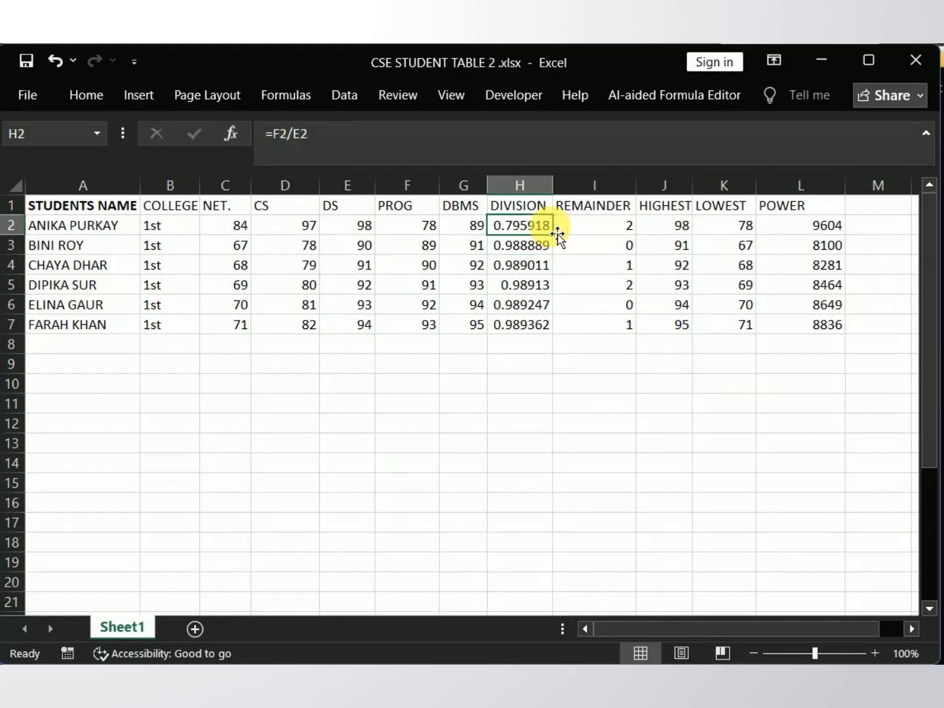
drag(558, 237, 562, 334)
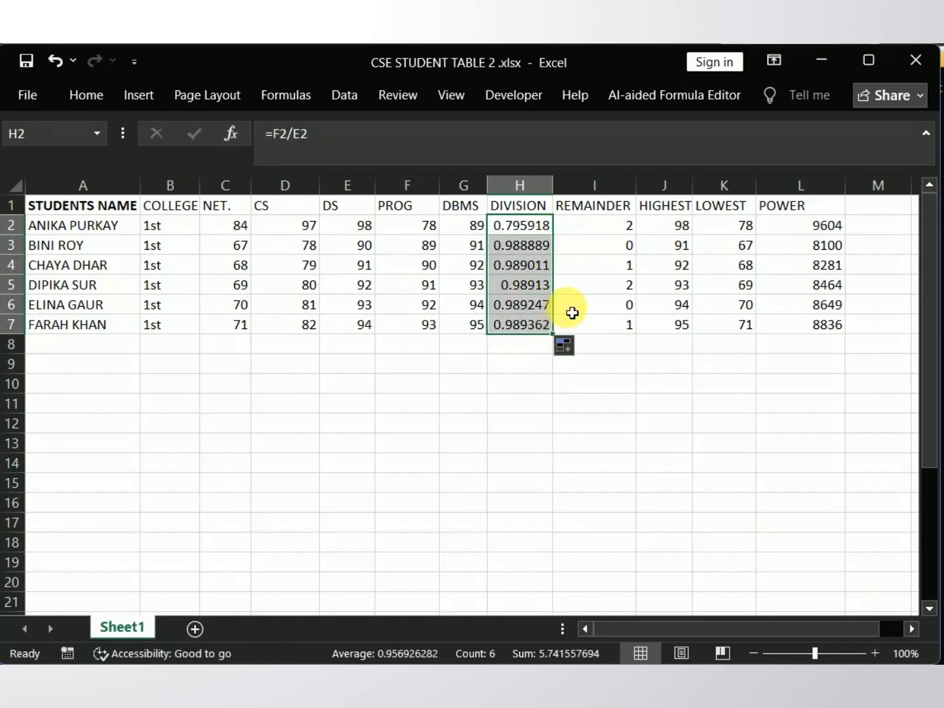
click(572, 306)
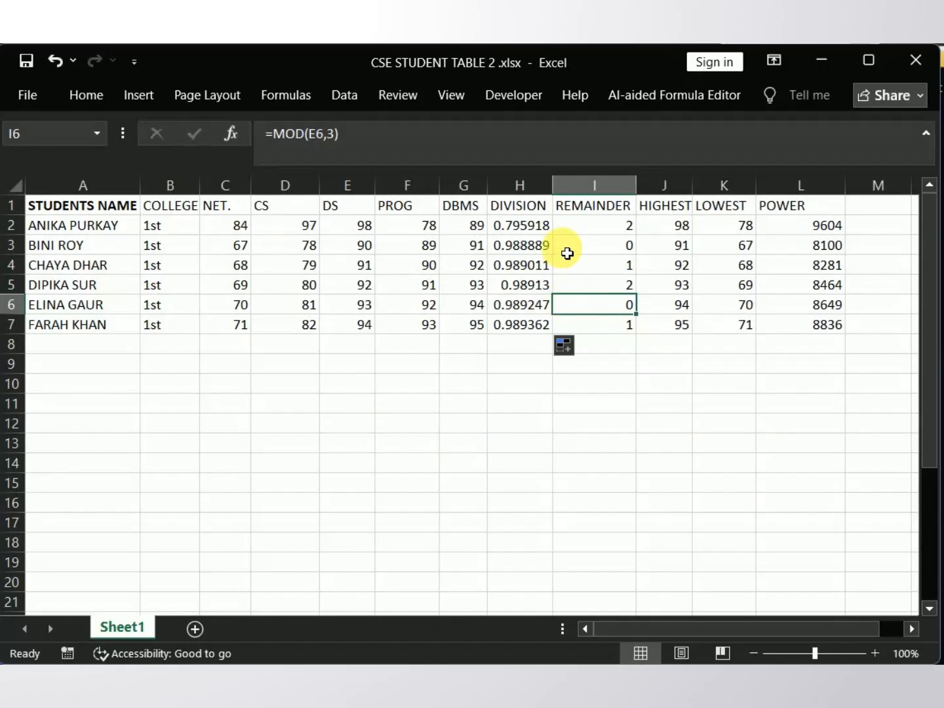
Step: Change the REMAINDER formula in I2 to =MOD(F2,3) so that it uses the PROG mark
click(589, 224)
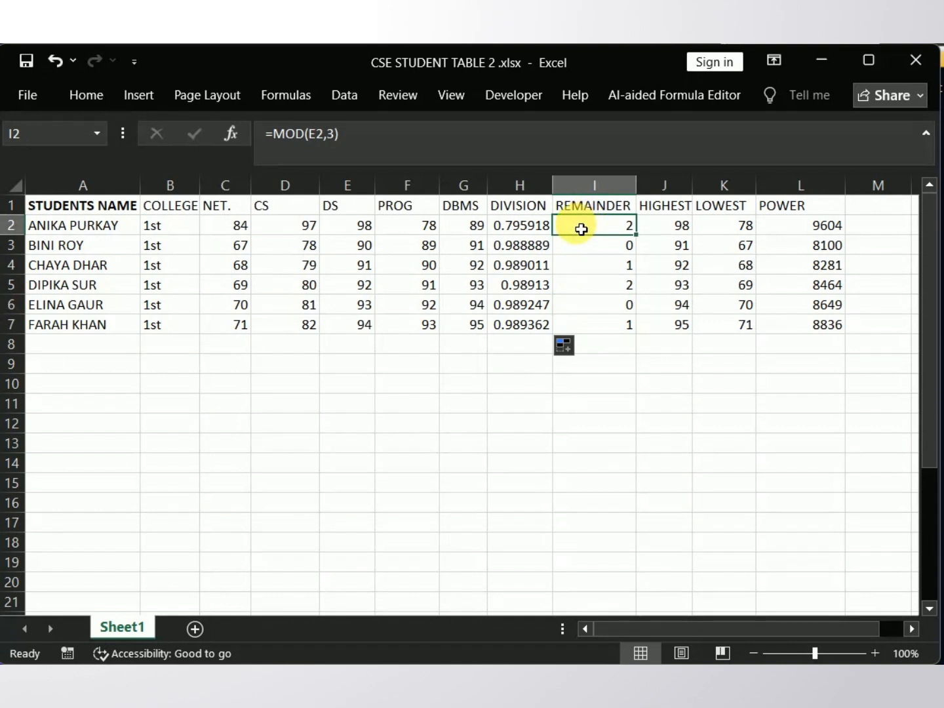
double_click(579, 229)
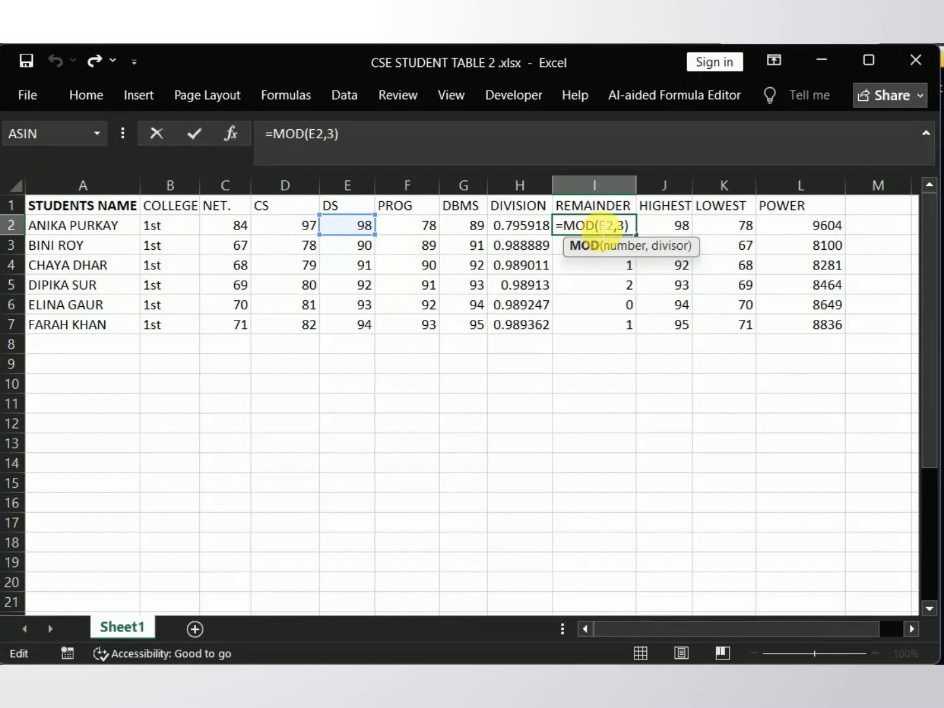
click(608, 227)
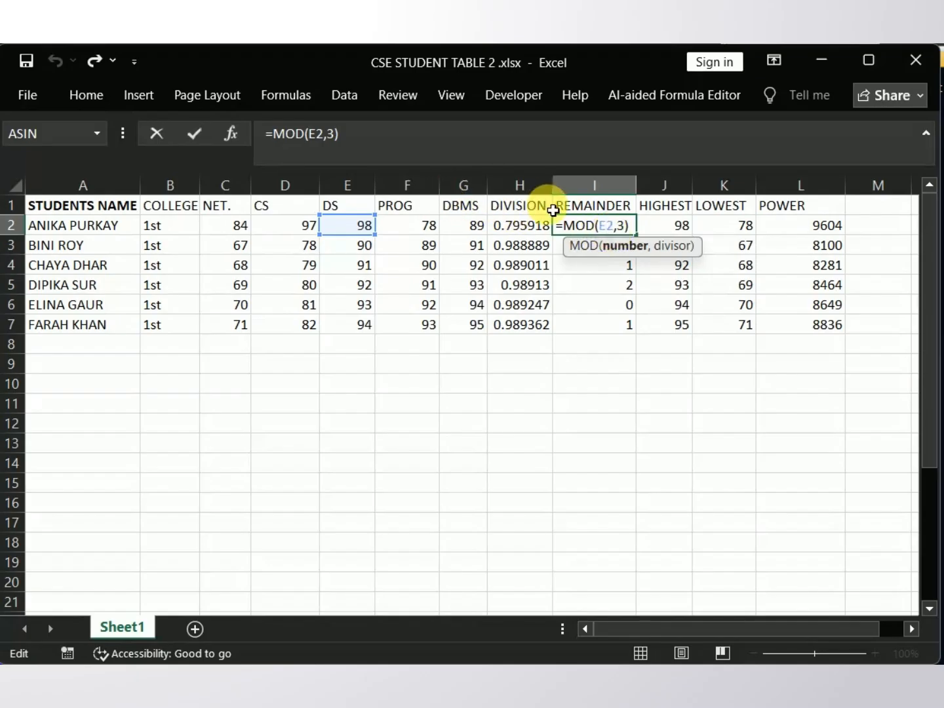
text(F)
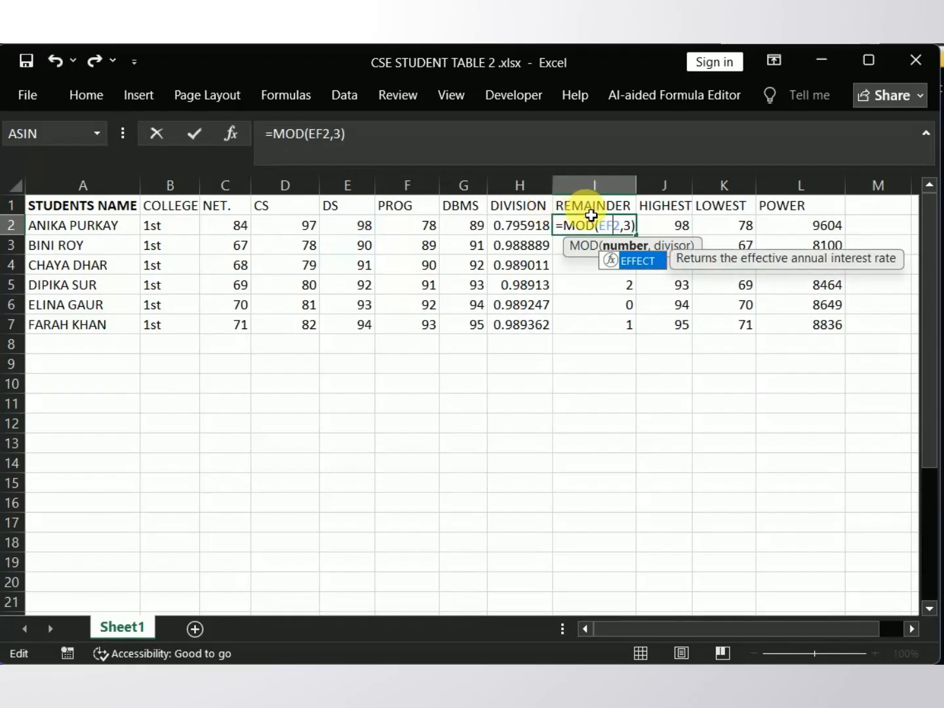
key(BackSpace)
key(BackSpace)
text(F)
key(Escape)
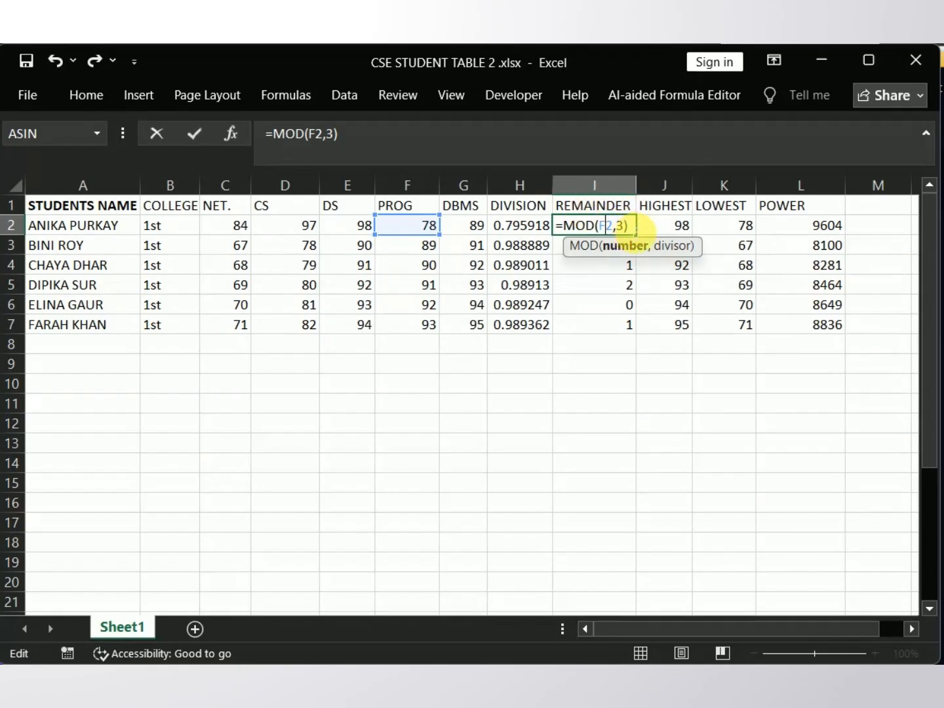
click(628, 228)
key(Return)
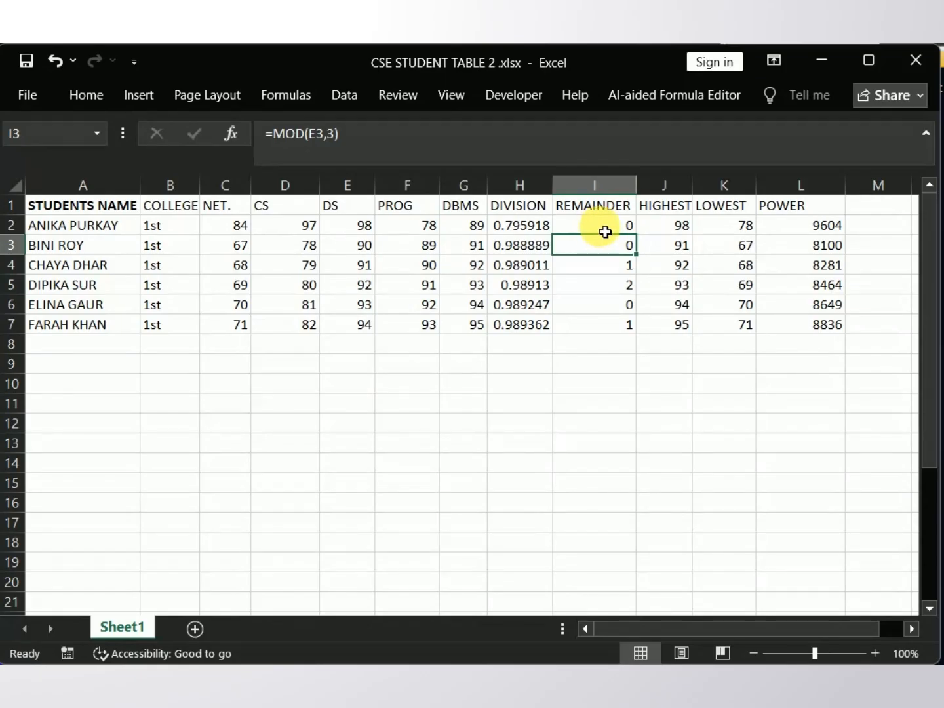
Step: Fill the REMAINDER formula from I2 down to I7 for all the students
double_click(607, 229)
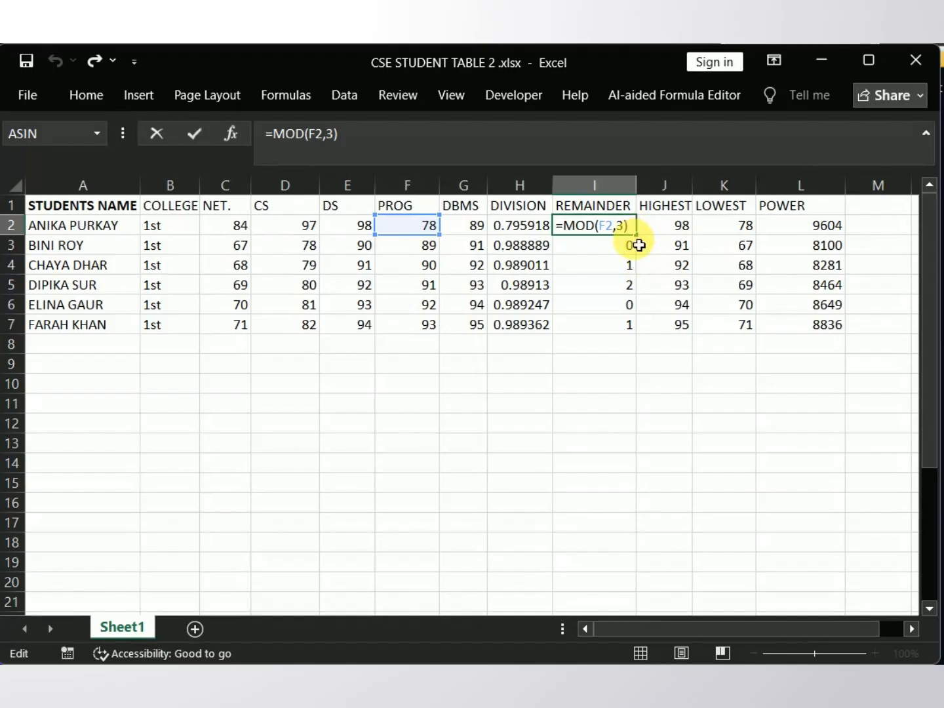
drag(636, 236, 628, 337)
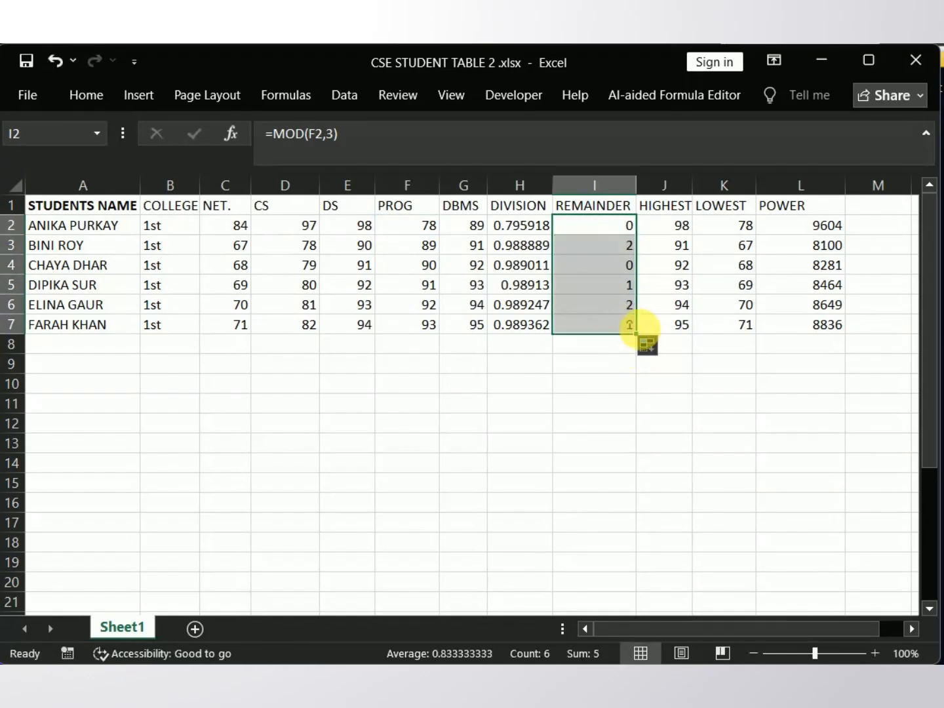
click(613, 363)
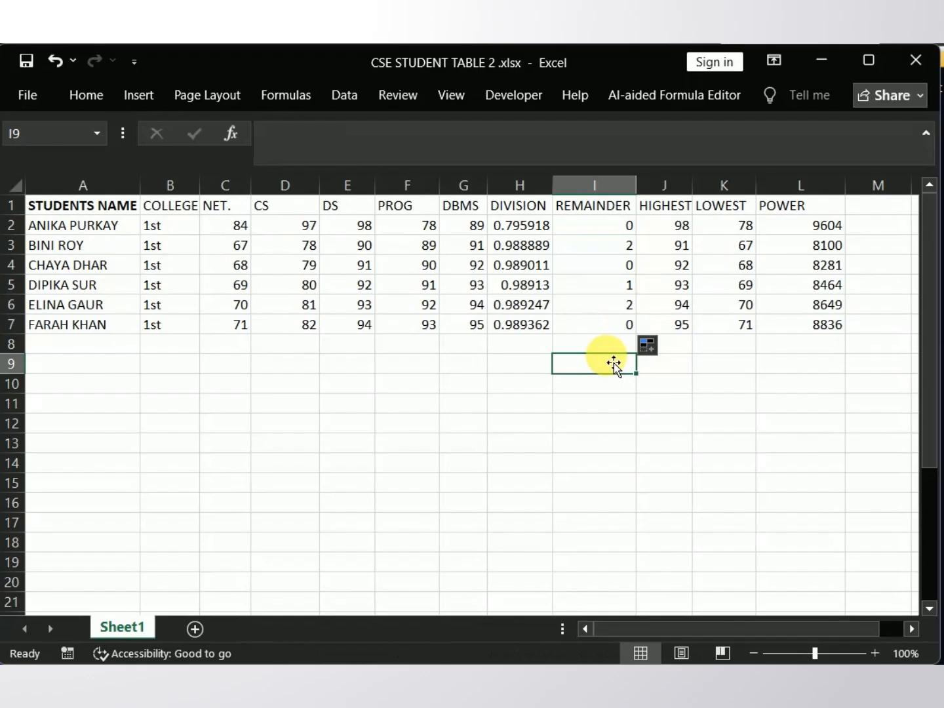
Step: Review the range in the HIGHEST formula in J2 and fill the MAX formula down to J7
click(658, 231)
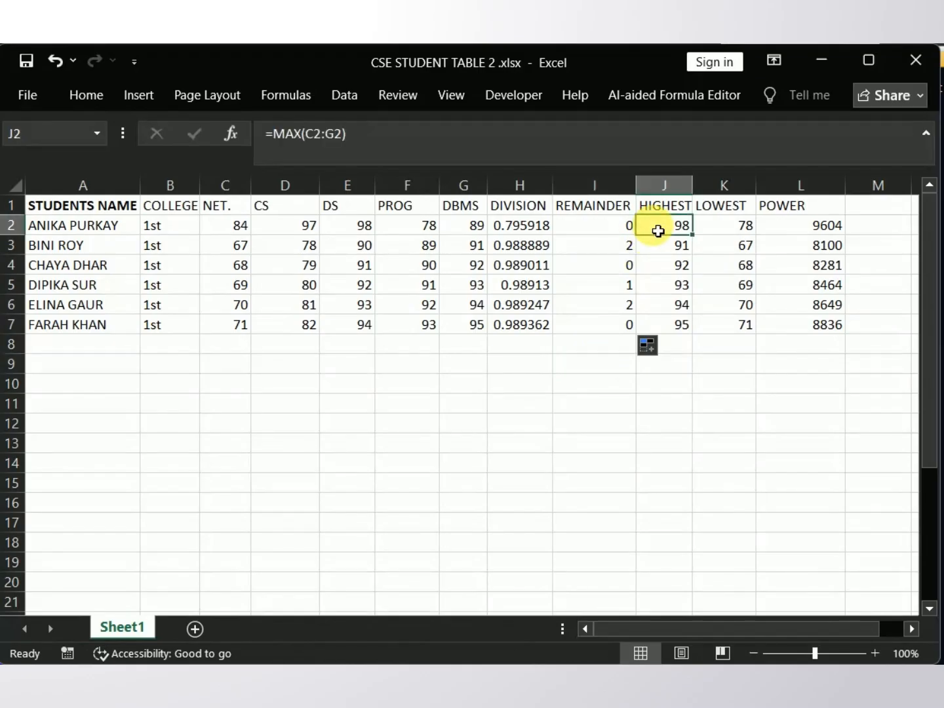
double_click(655, 228)
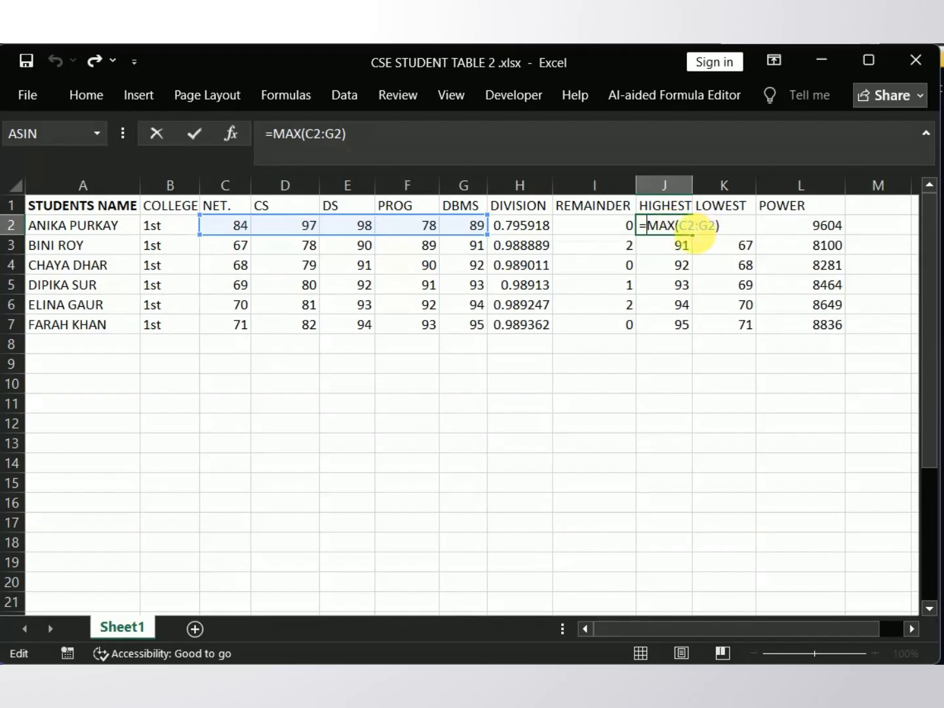
click(731, 226)
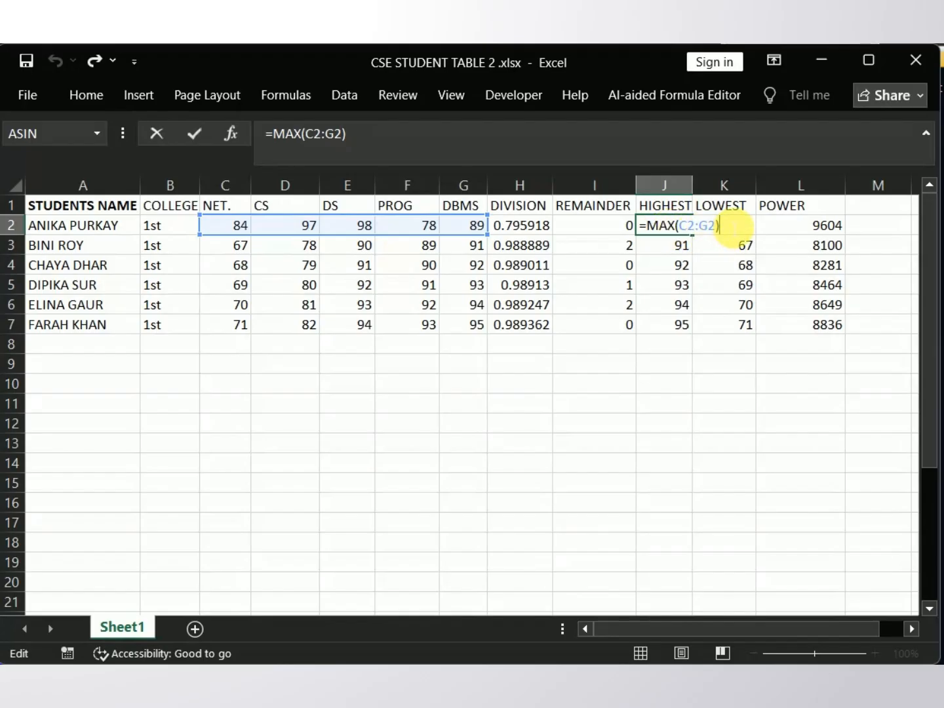
key(Return)
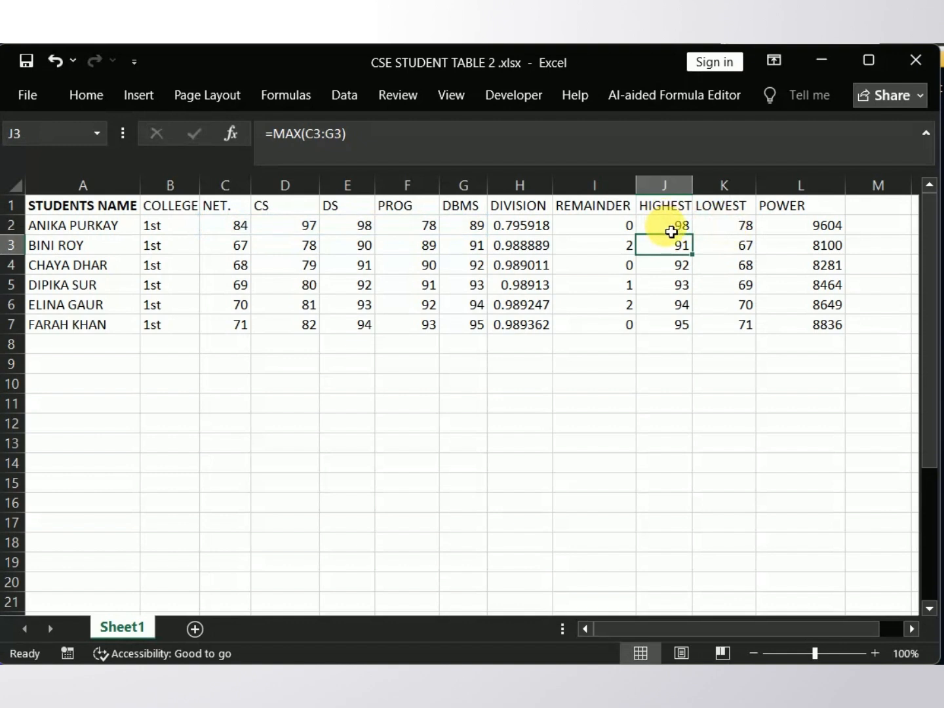
click(670, 232)
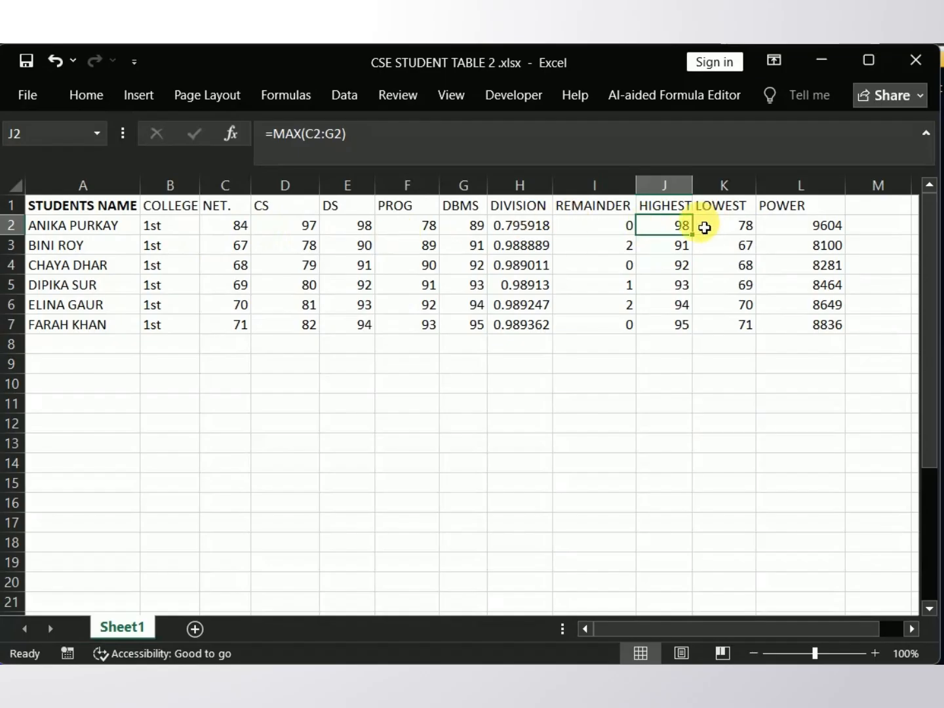
click(700, 239)
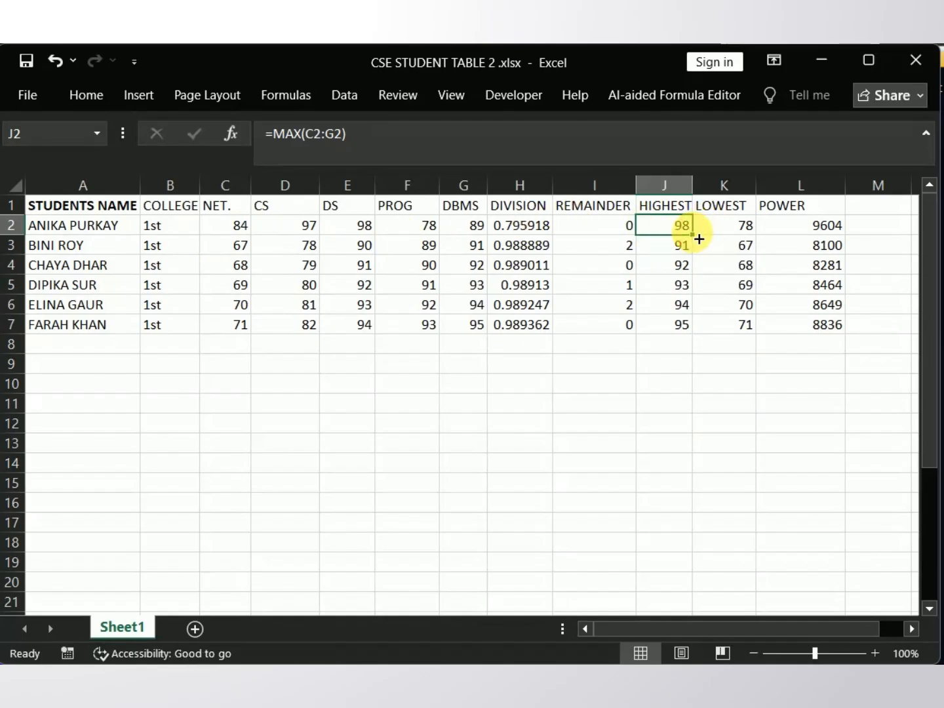
drag(700, 240, 719, 339)
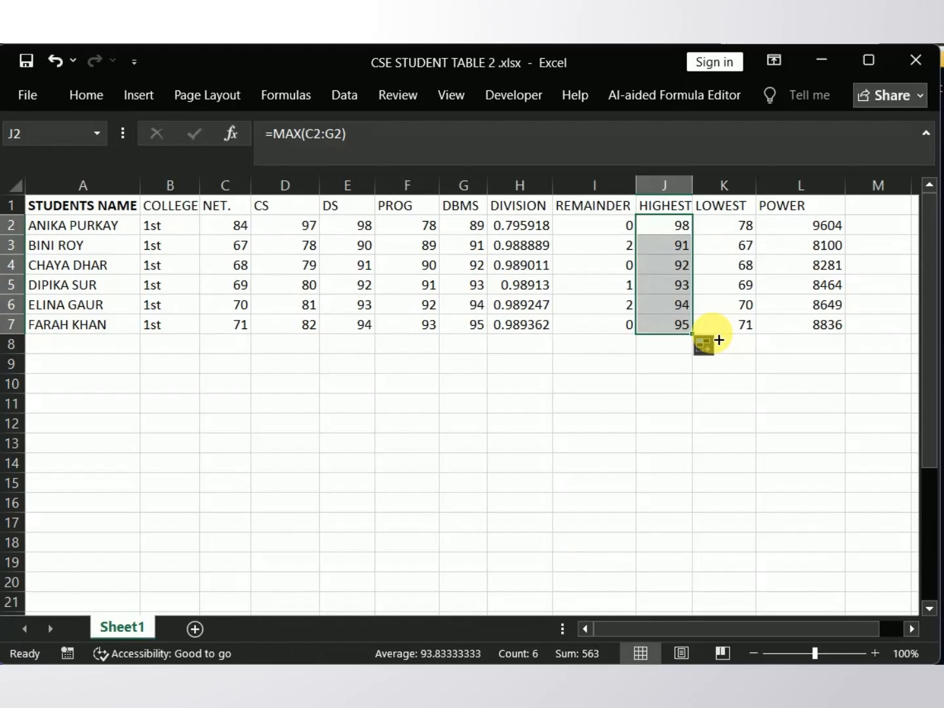
Step: Review the range in the LOWEST formula in K2 and fill the MIN formula down to K7
click(718, 231)
double_click(718, 230)
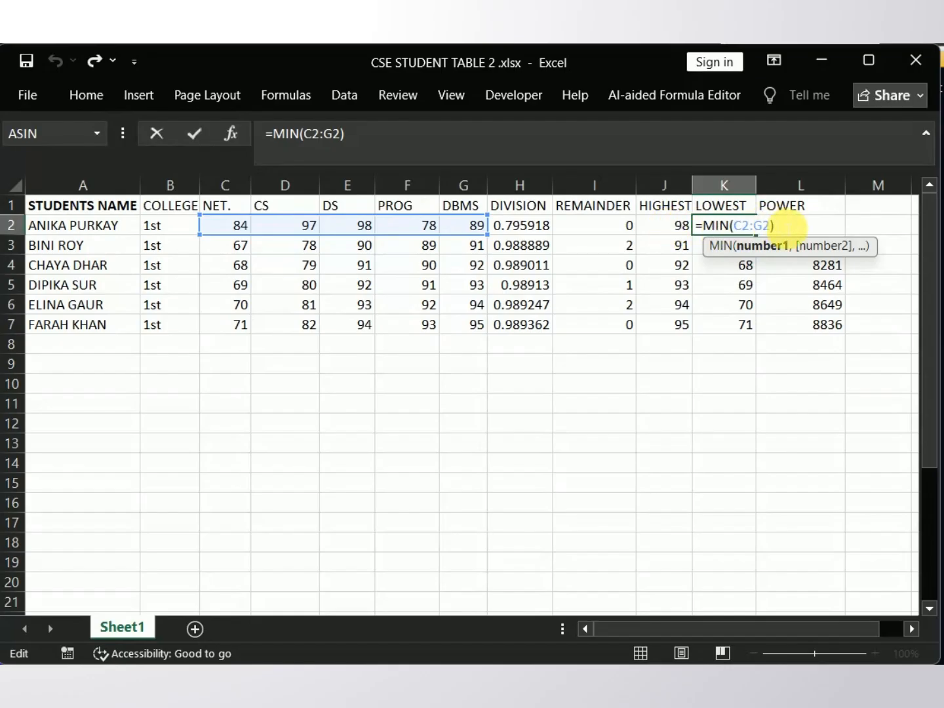
click(783, 227)
key(Return)
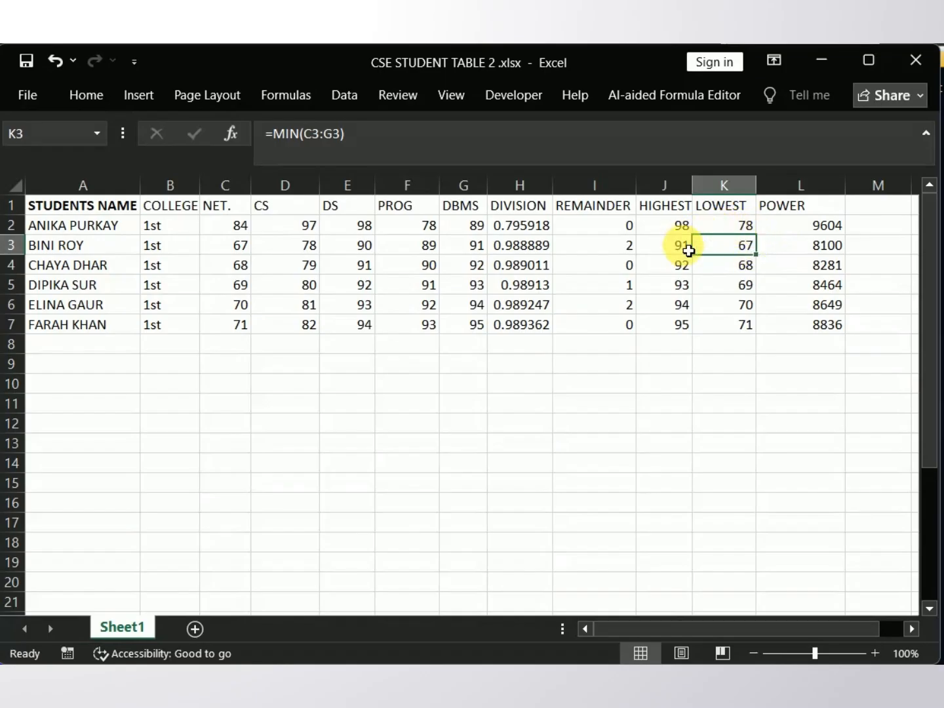
click(741, 228)
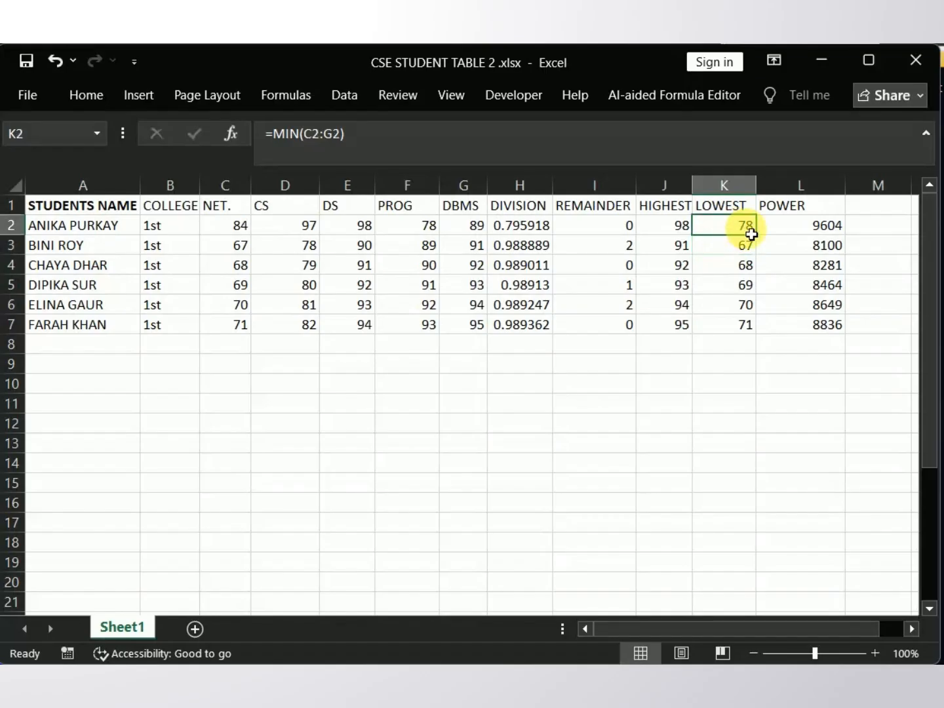
drag(761, 242, 776, 341)
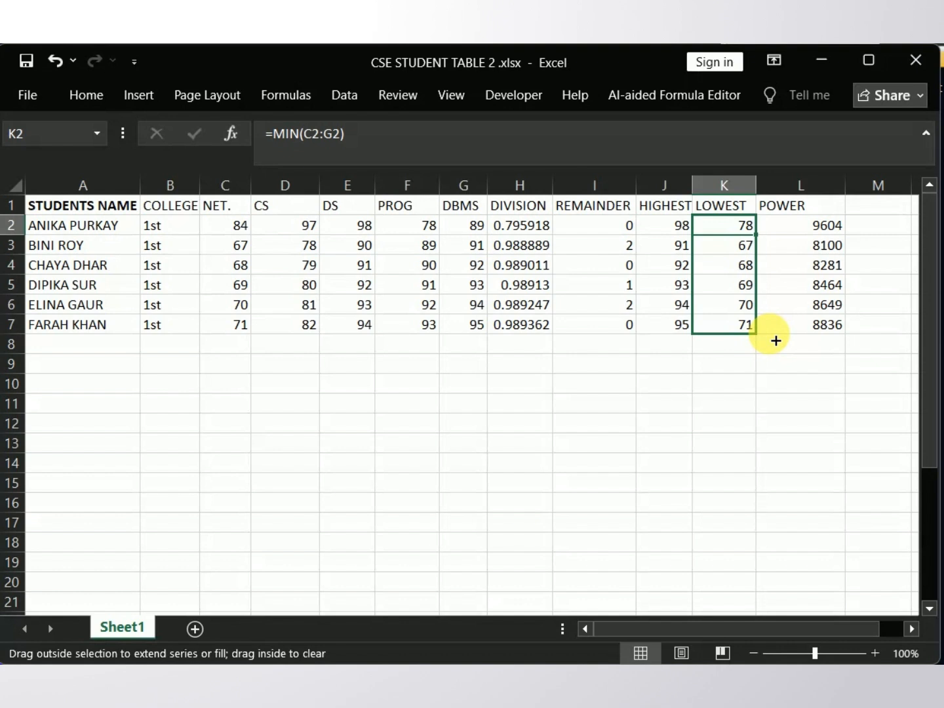
drag(776, 340, 775, 340)
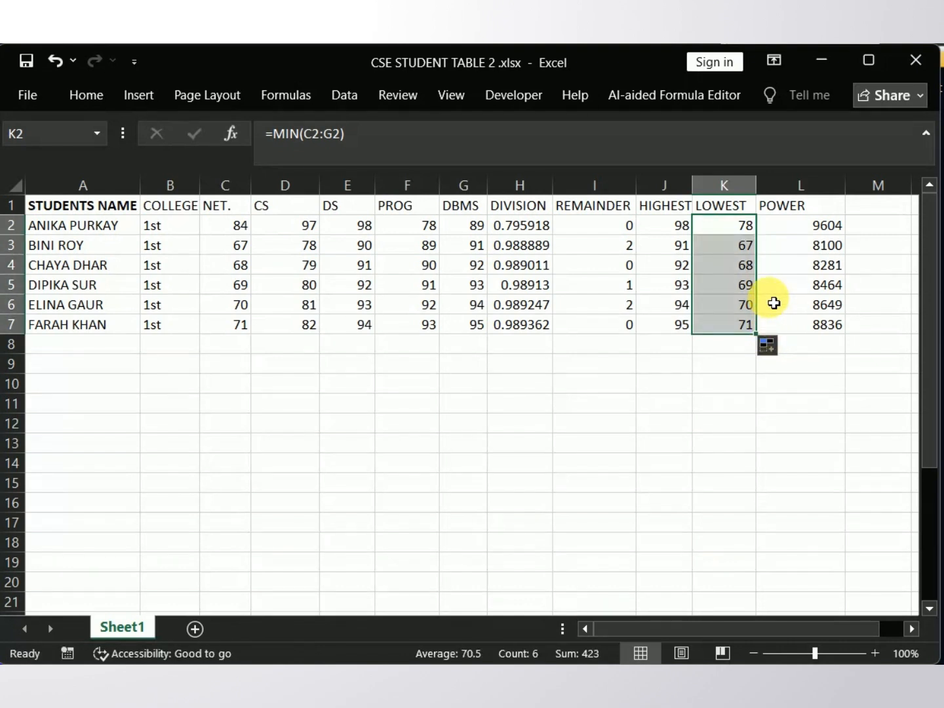
Step: Change the POWER formula in L2 to =POWER(E2,3) so that it cubes the DS mark
double_click(790, 225)
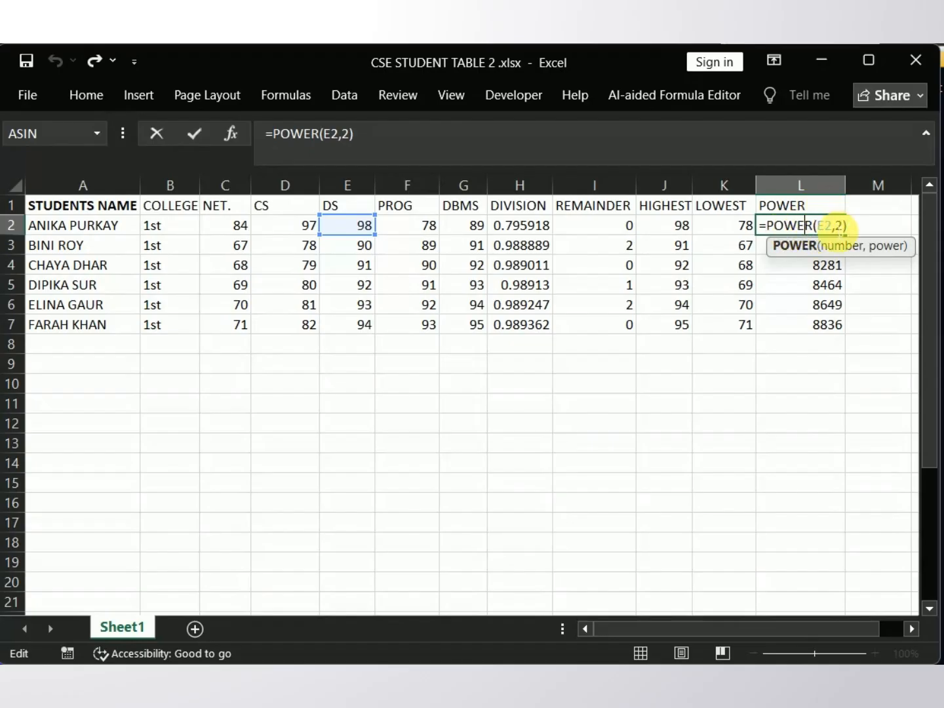
click(834, 226)
click(827, 228)
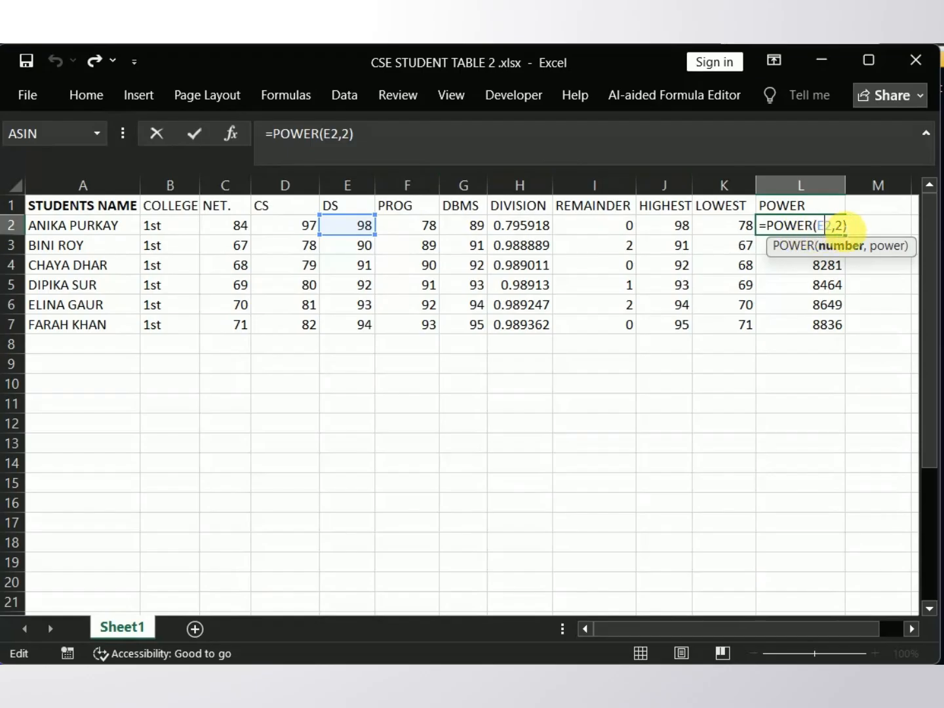
click(841, 227)
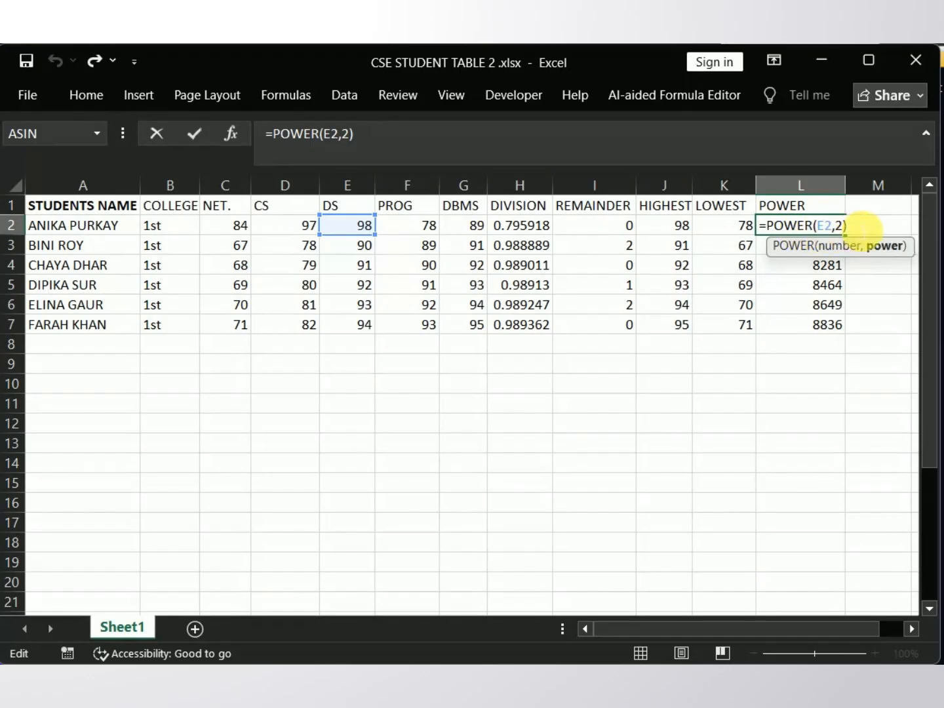
key(BackSpace)
text(3)
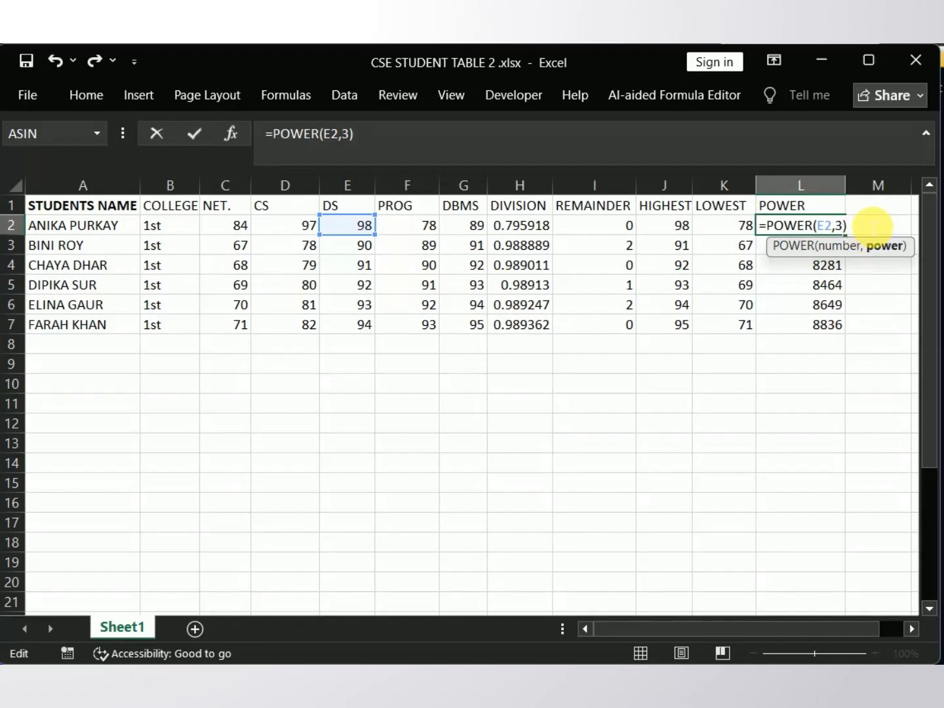
key(Right)
key(Return)
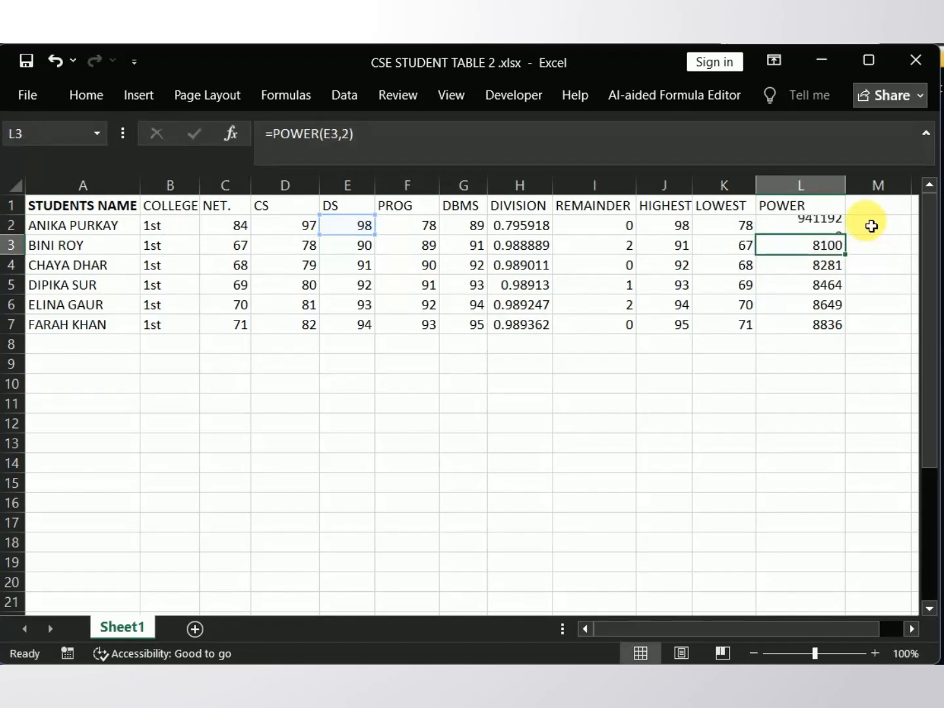
Step: Fill the POWER formula from L2 down to L7 for all the students
click(796, 230)
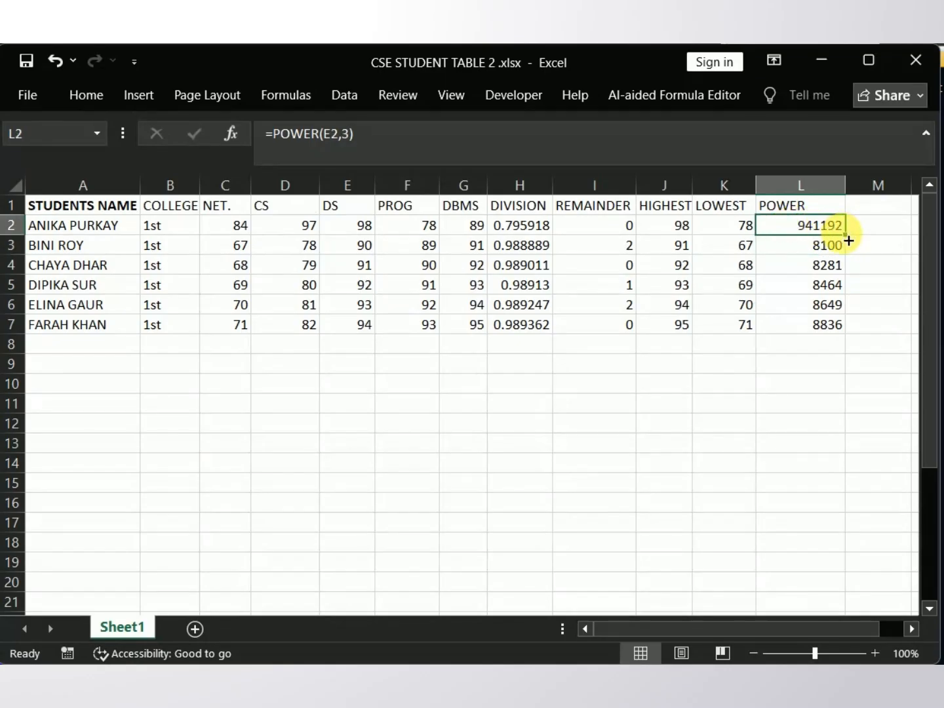
drag(848, 241, 854, 325)
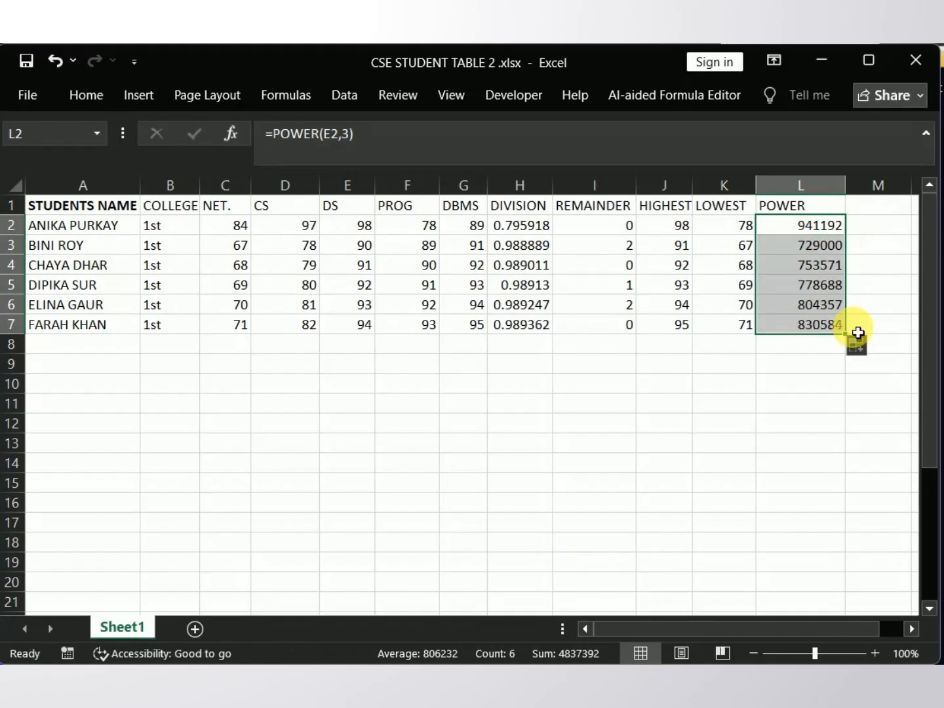
click(868, 322)
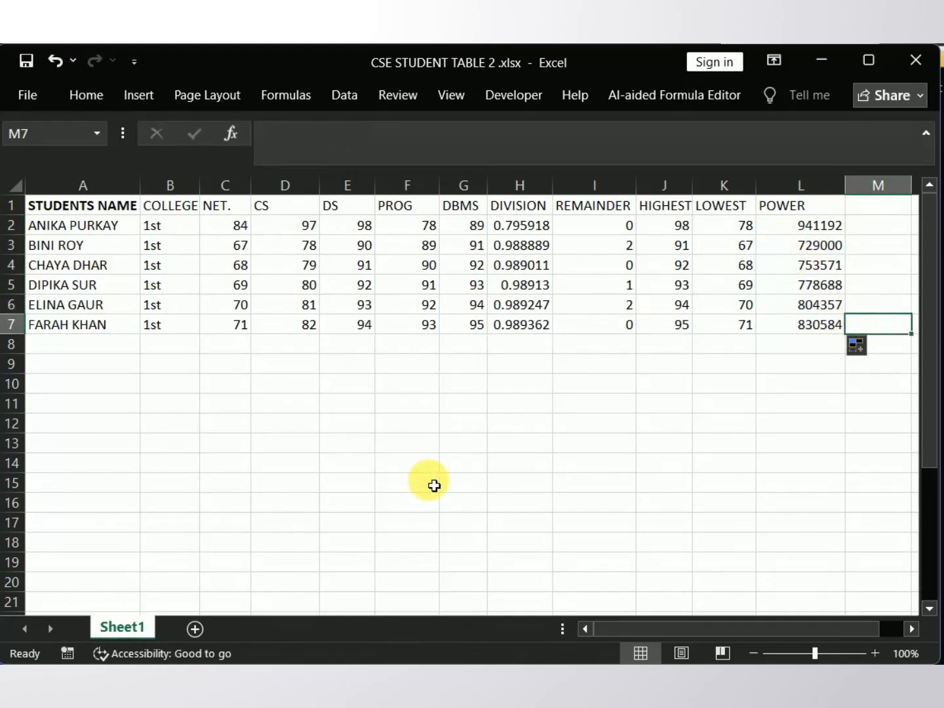
Step: Switch to the CSE STUDENT TABLE 3 workbook and review the CONCATENATE formula under JOIN TEXT in I2
click(252, 682)
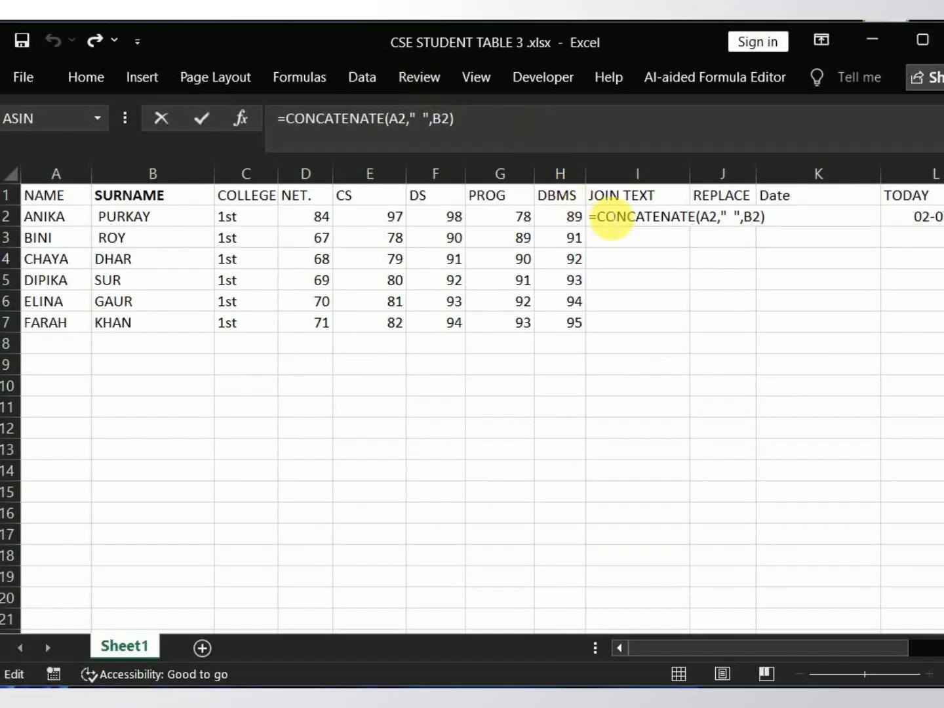
double_click(634, 215)
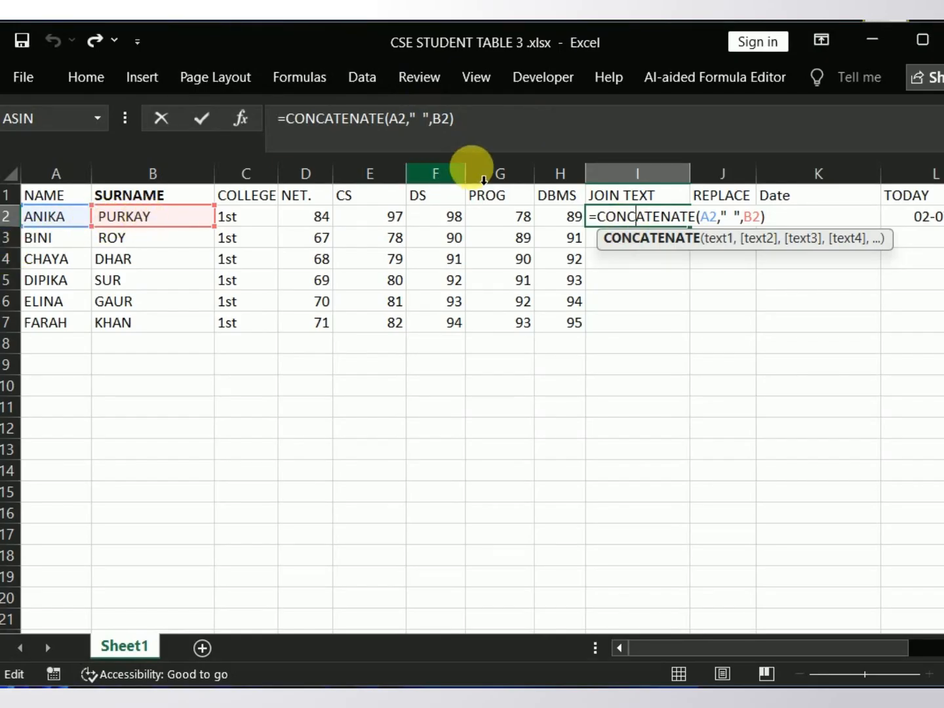
click(622, 216)
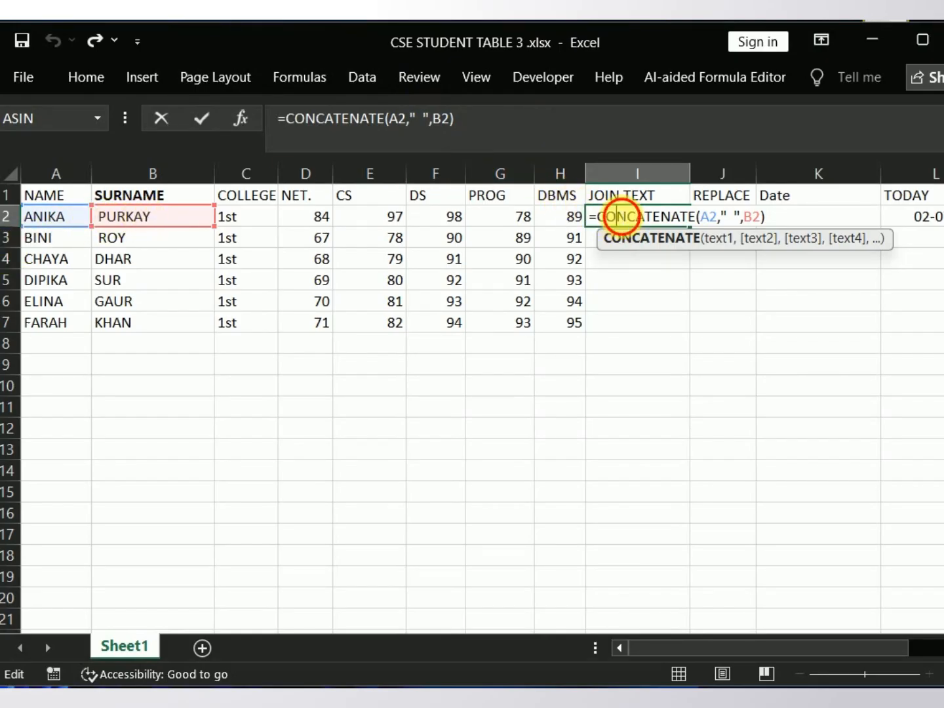
click(621, 217)
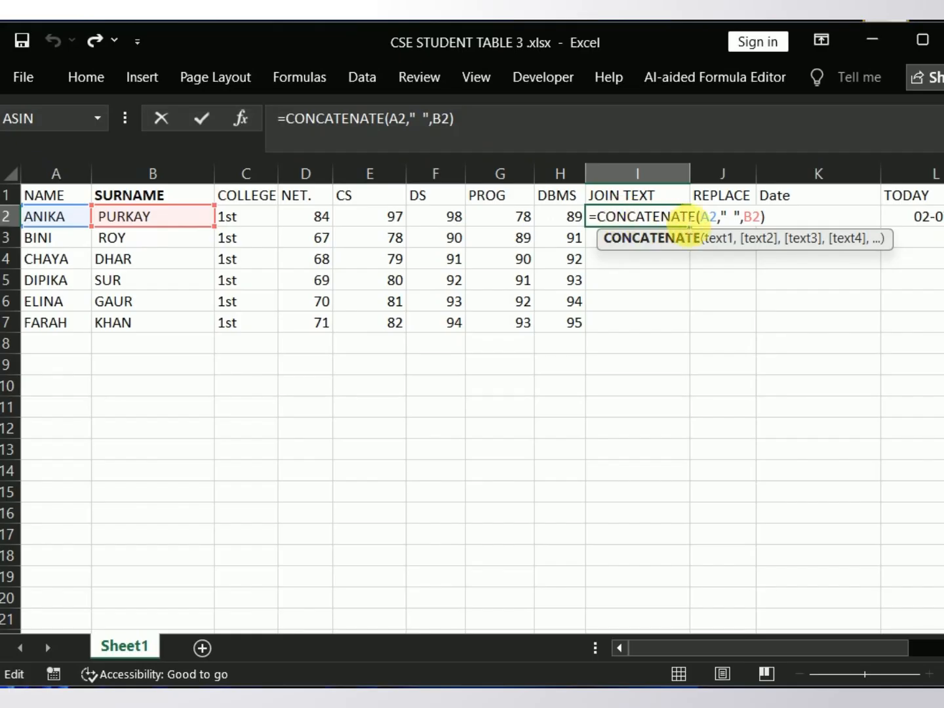
click(733, 215)
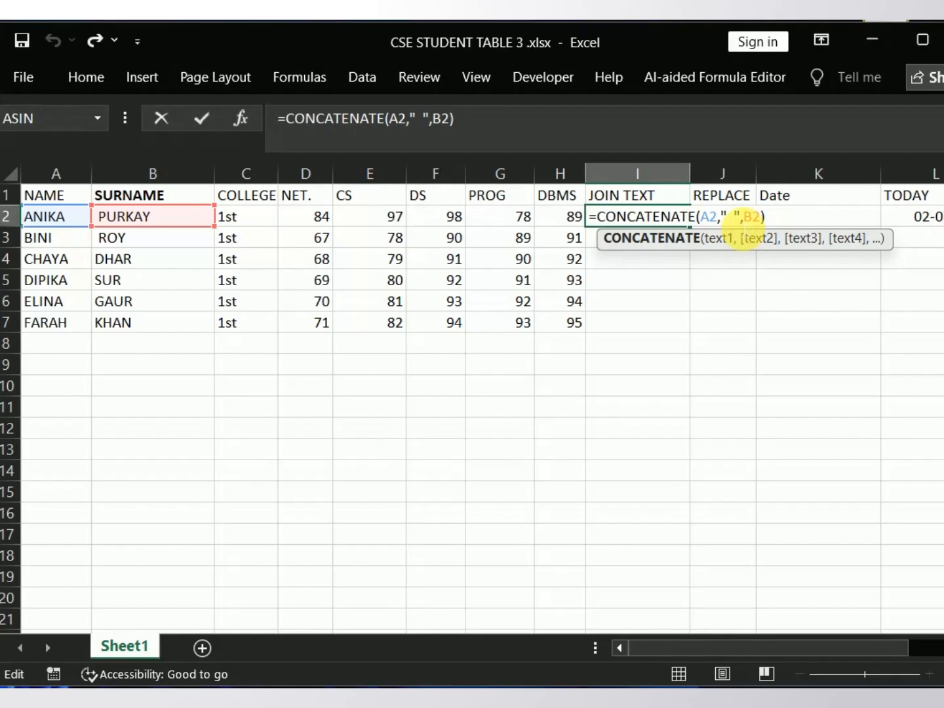
click(735, 221)
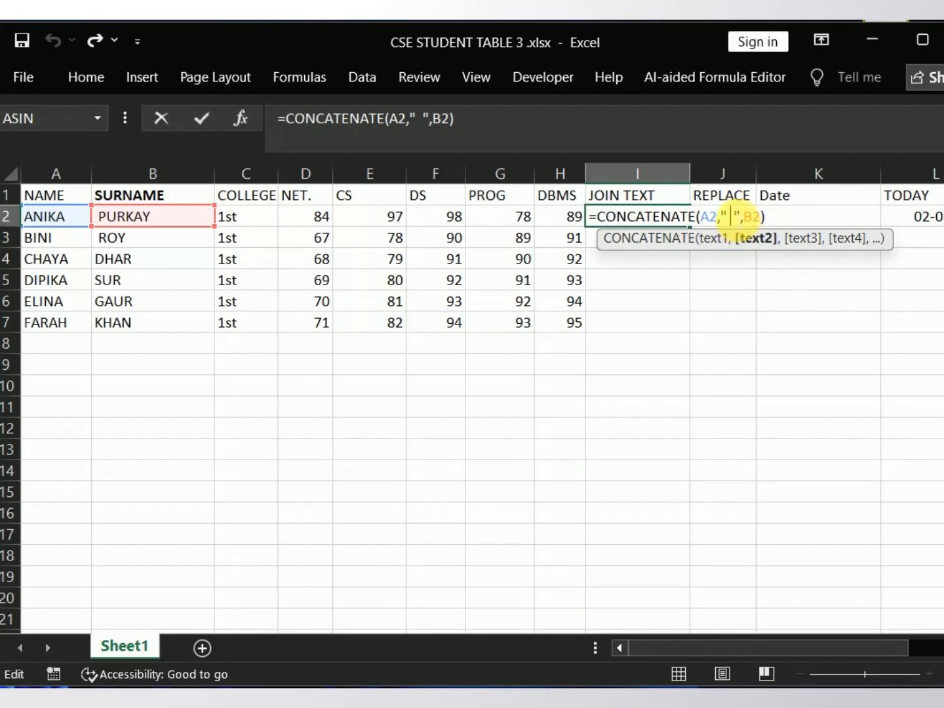
click(747, 217)
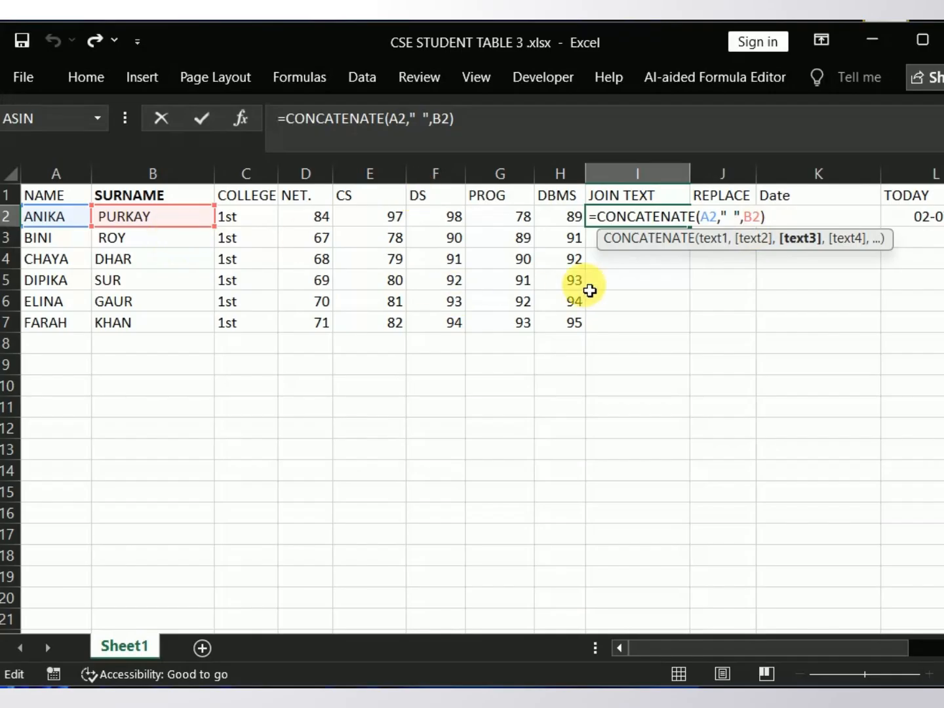
click(786, 220)
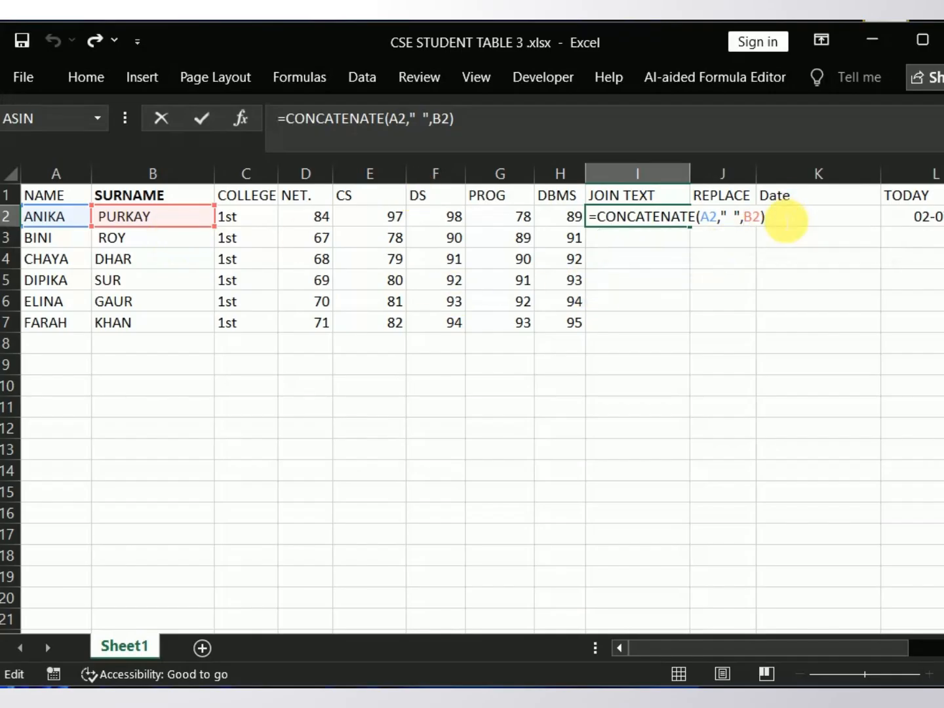
key(Return)
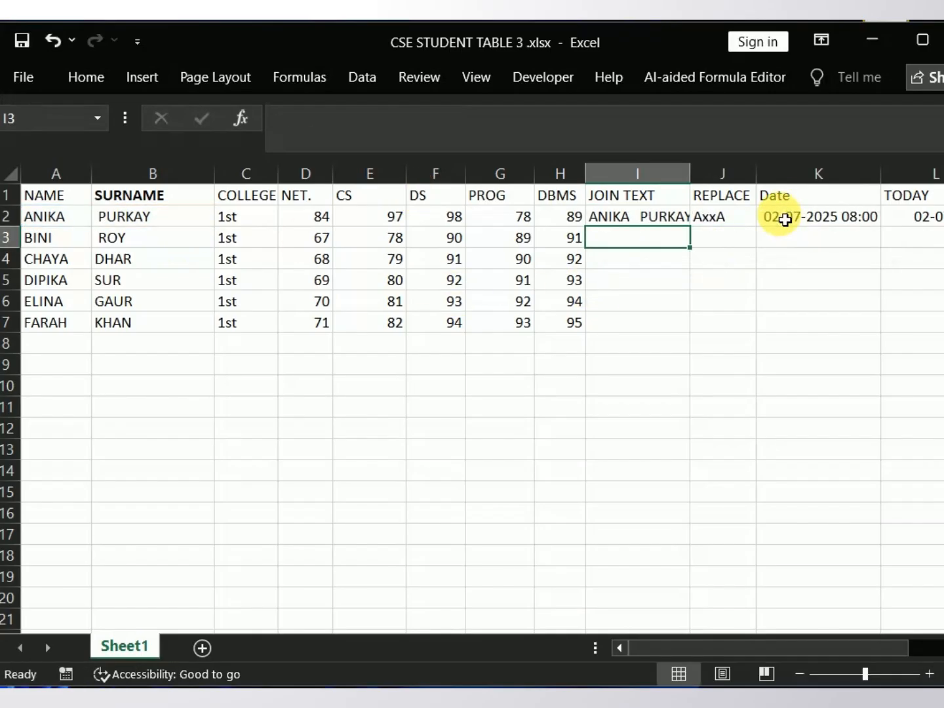
click(647, 217)
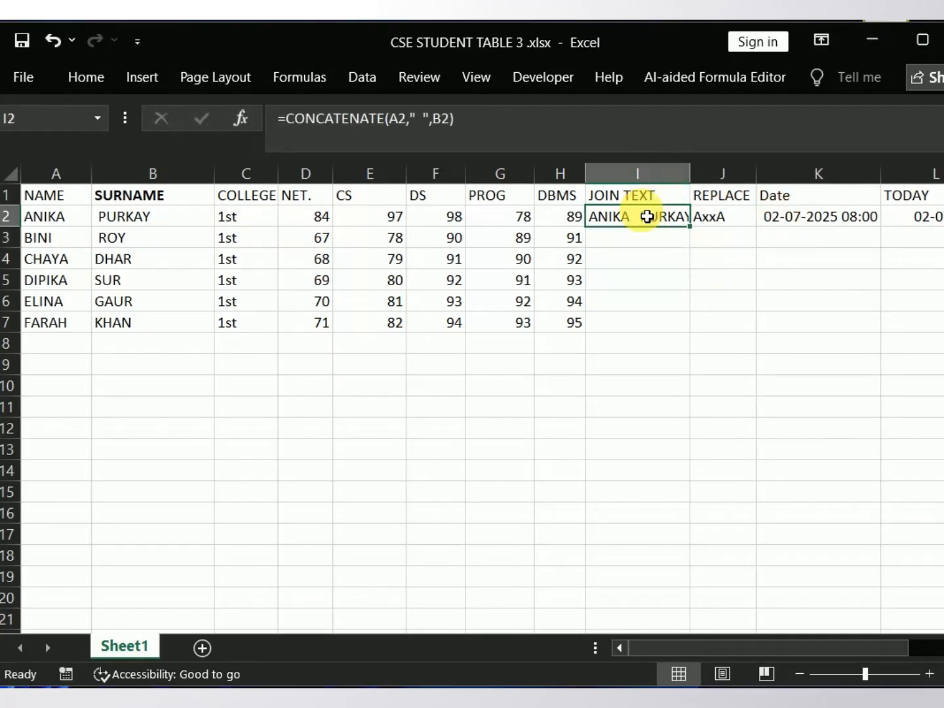
double_click(720, 219)
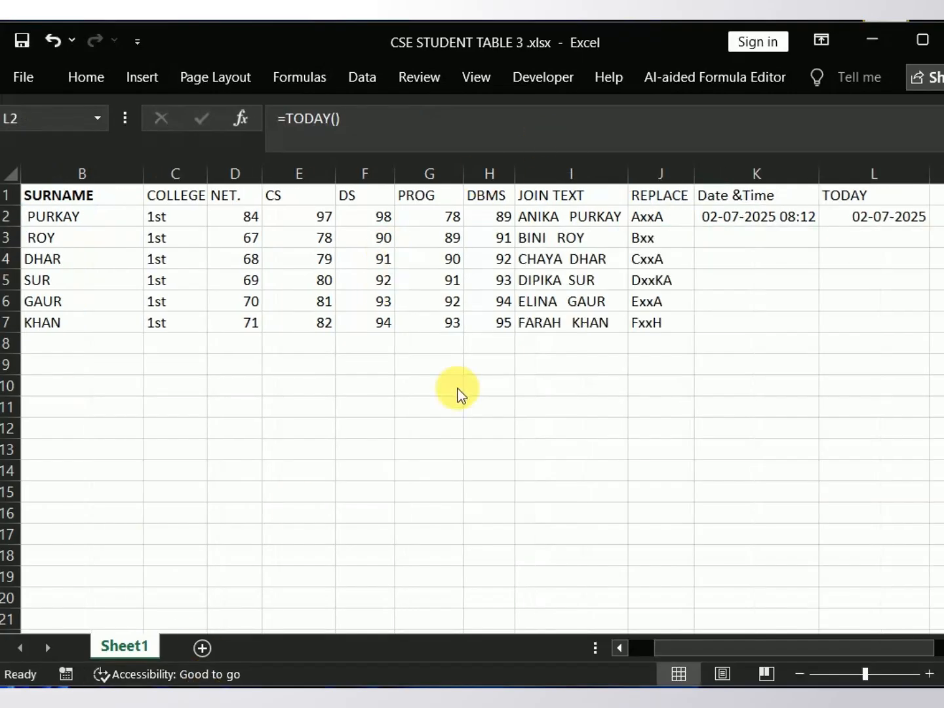
Step: Examine each argument of the JOIN TEXT formula in I2 against the NAME and SURNAME cells it joins
click(531, 215)
click(528, 227)
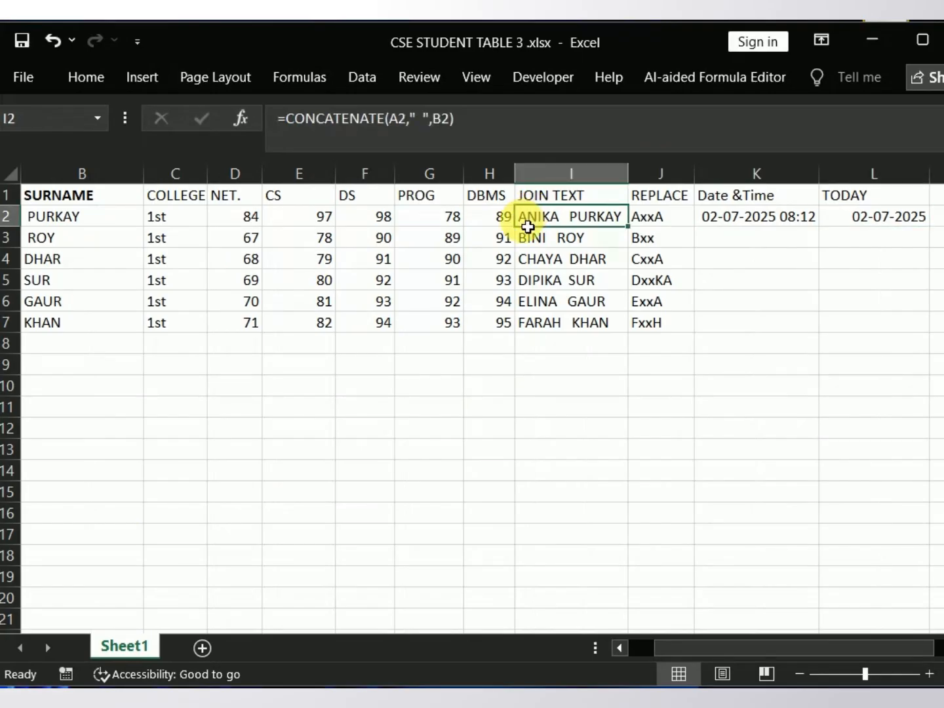
double_click(528, 226)
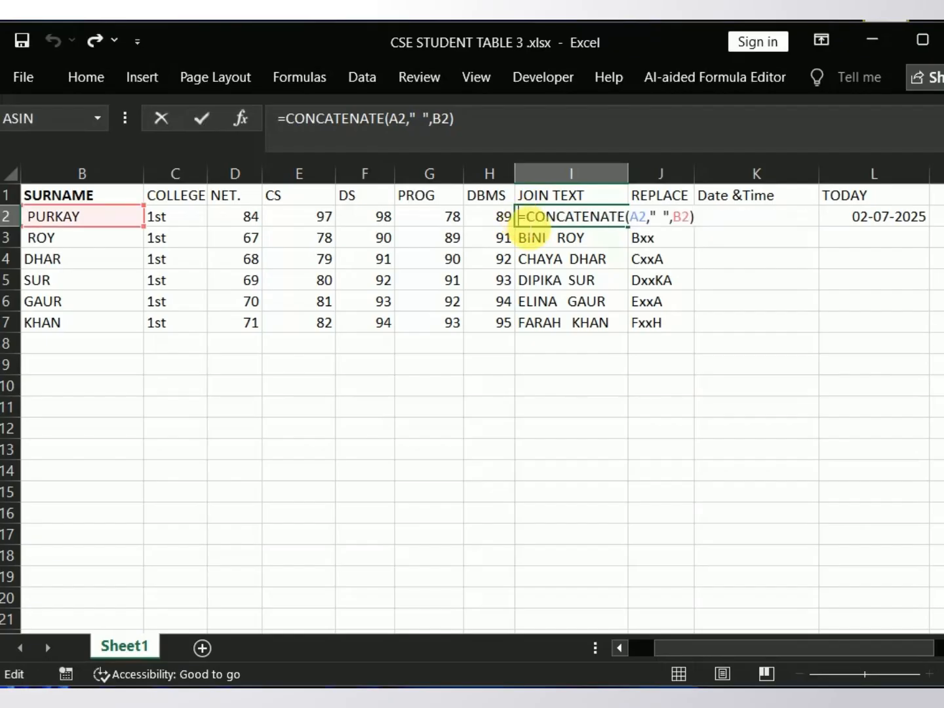
click(639, 650)
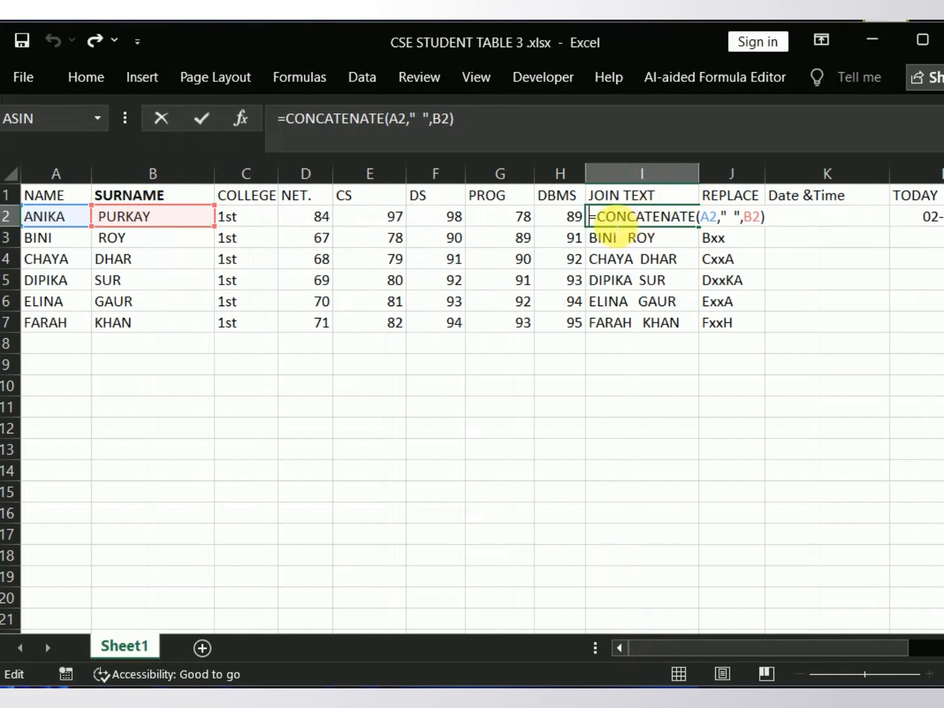
click(607, 216)
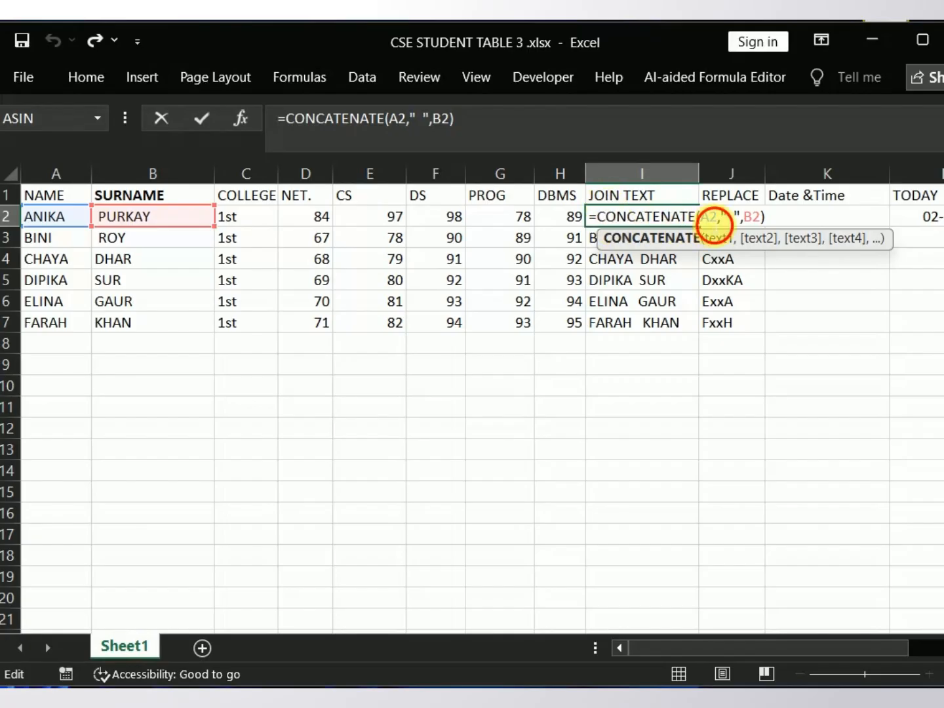
click(709, 217)
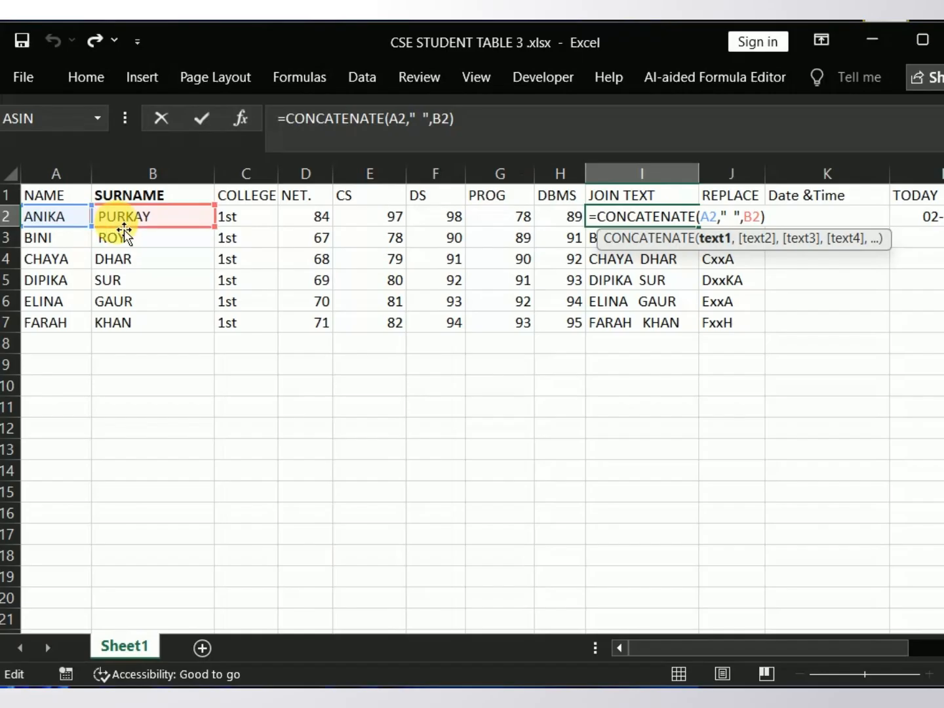
click(735, 217)
click(756, 216)
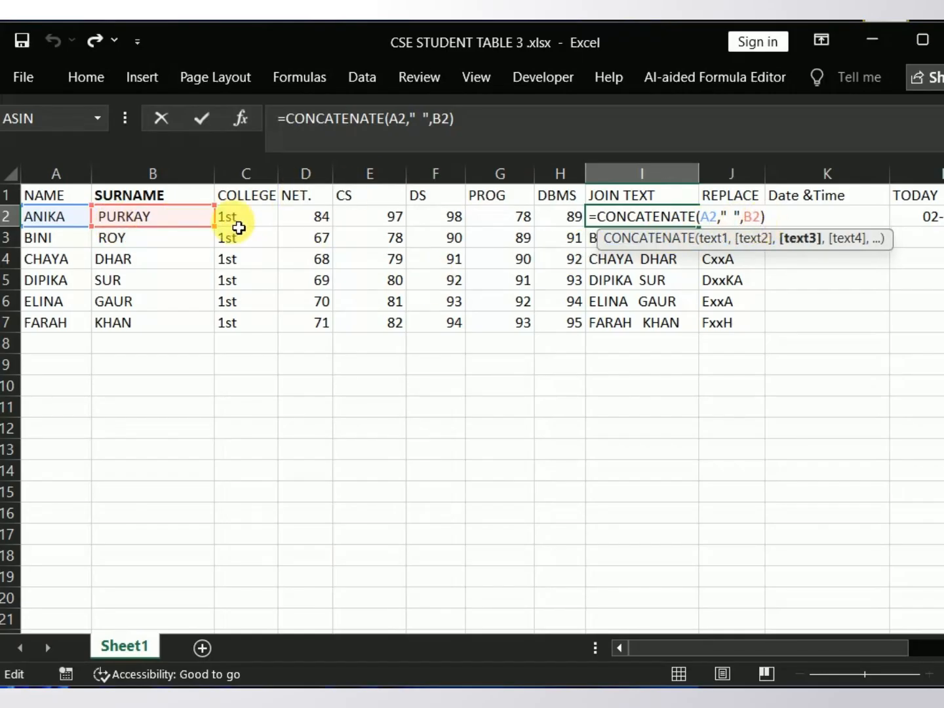
click(262, 218)
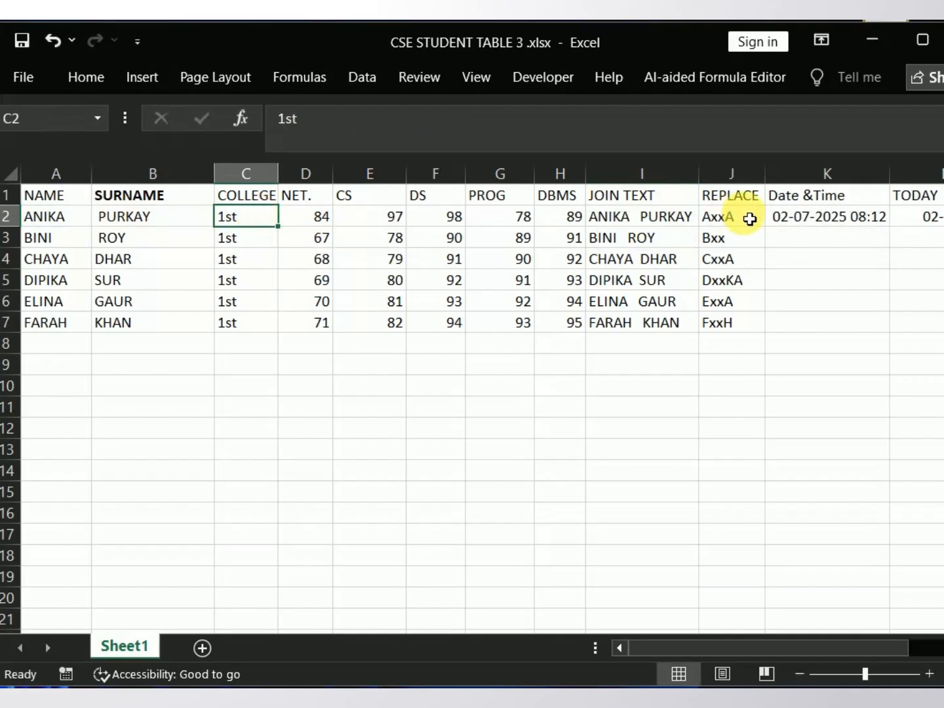
Step: Compare the JOIN TEXT formula in I3 with the one in I2, and re-enter the I2 formula without changes
click(659, 238)
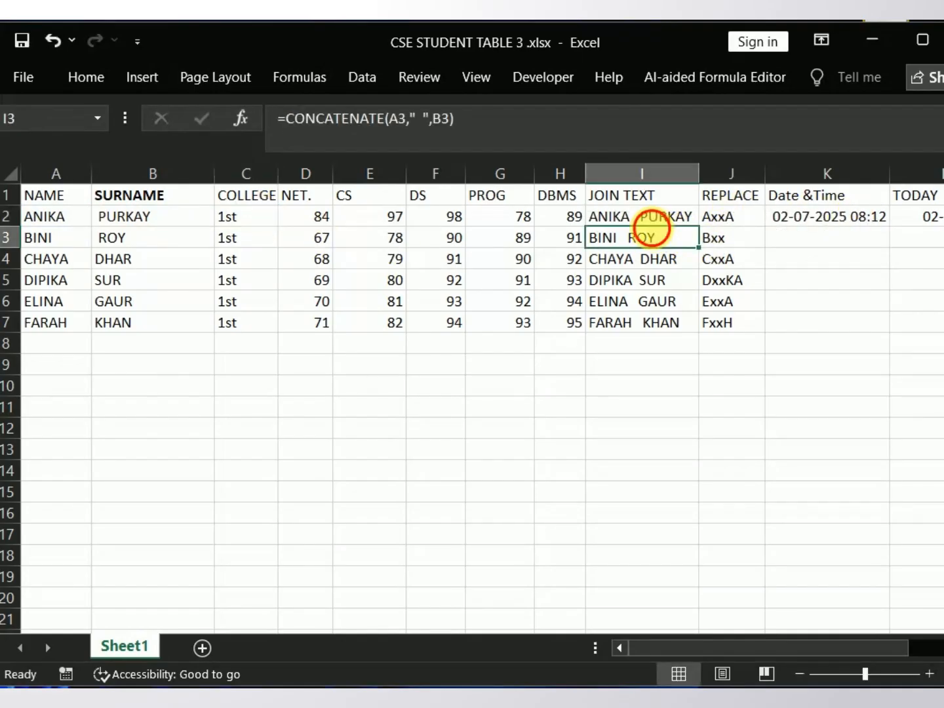
click(647, 217)
double_click(647, 216)
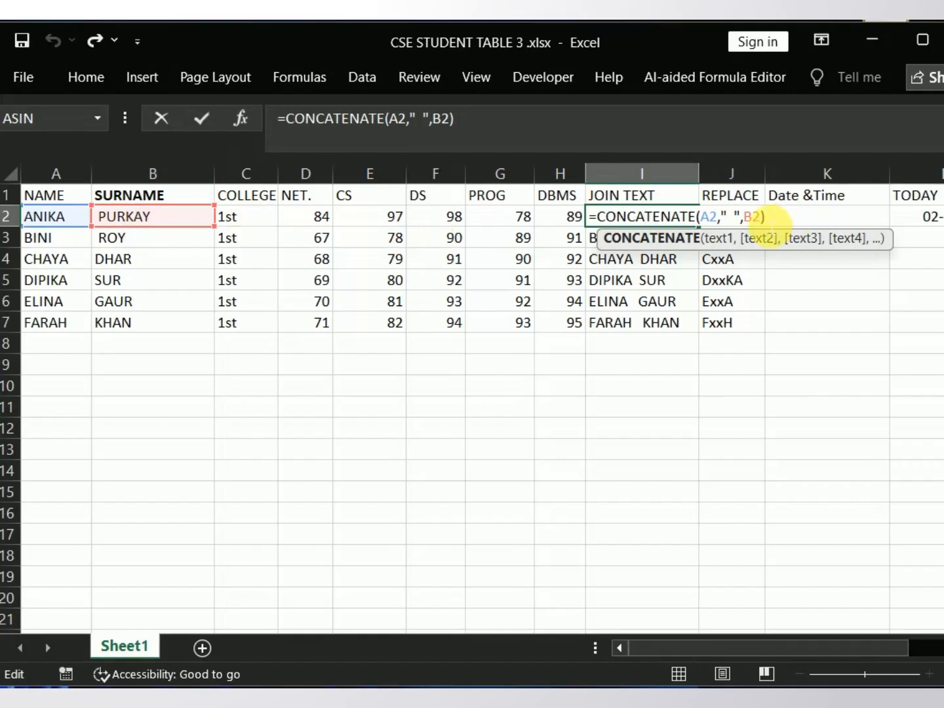
click(769, 219)
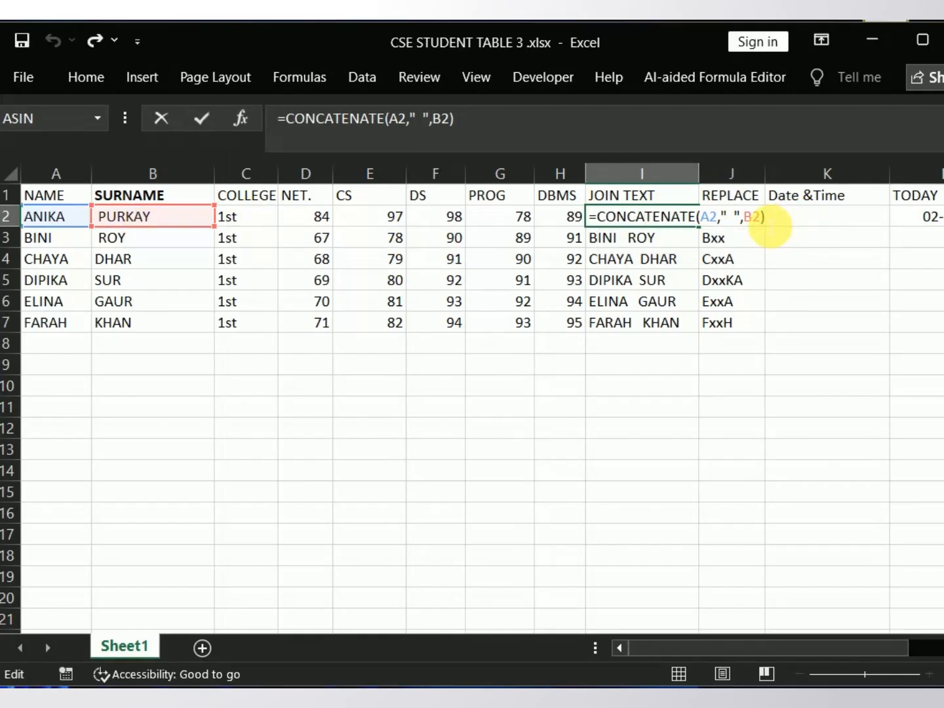
key(Return)
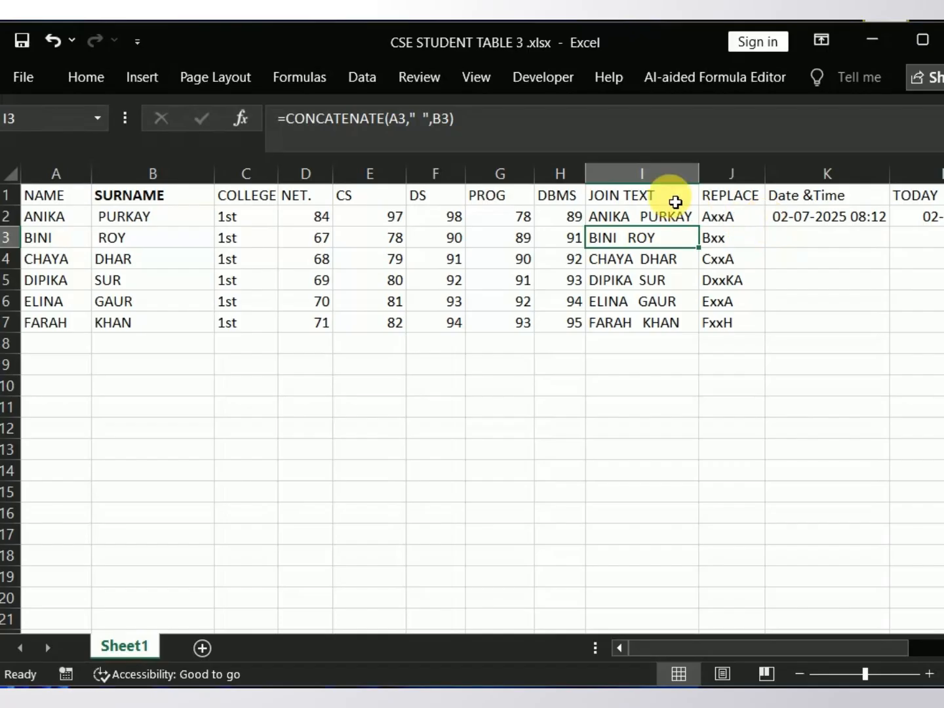
Step: Fill the JOIN TEXT formula from I2 down to I7 for all the students
click(646, 226)
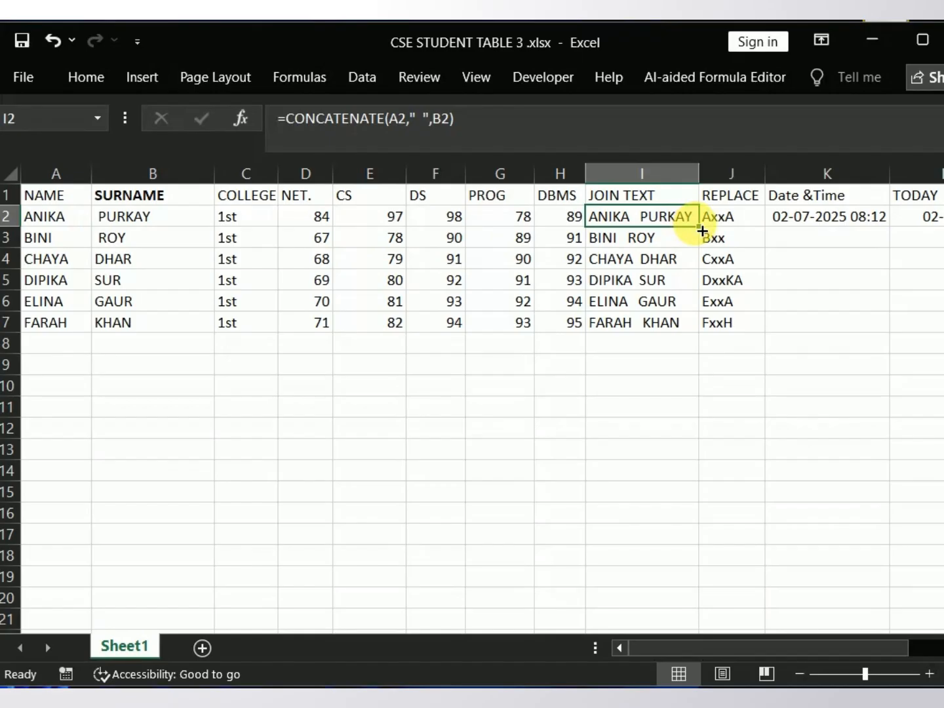
drag(702, 232, 714, 330)
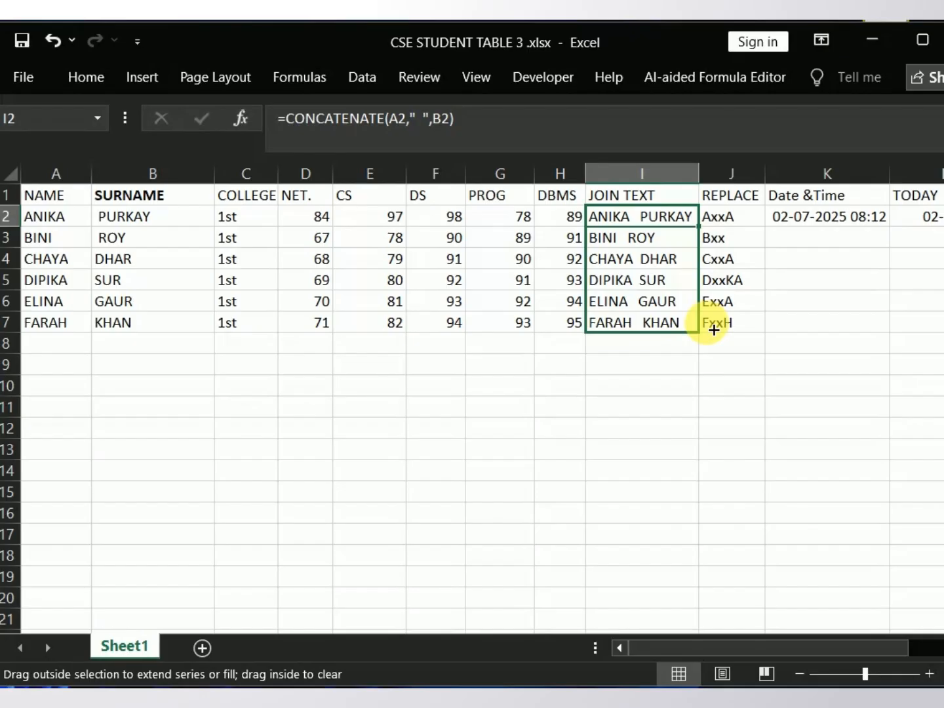
drag(714, 330, 711, 328)
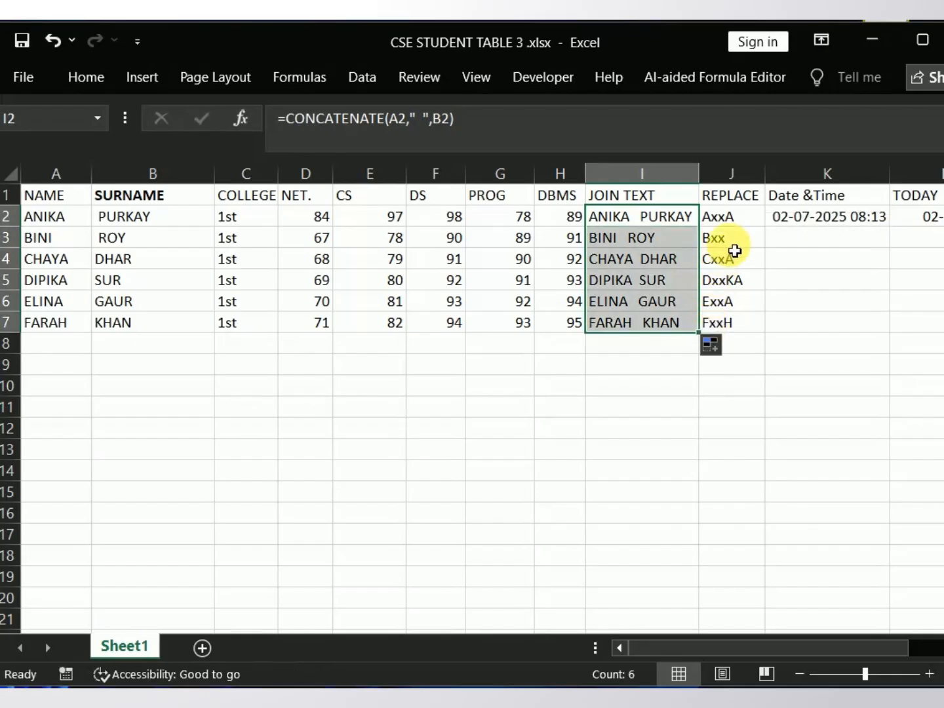
Step: Change the replacement text in the REPLACE formula in J2 to "xz" and fill the formula down to J7
click(746, 224)
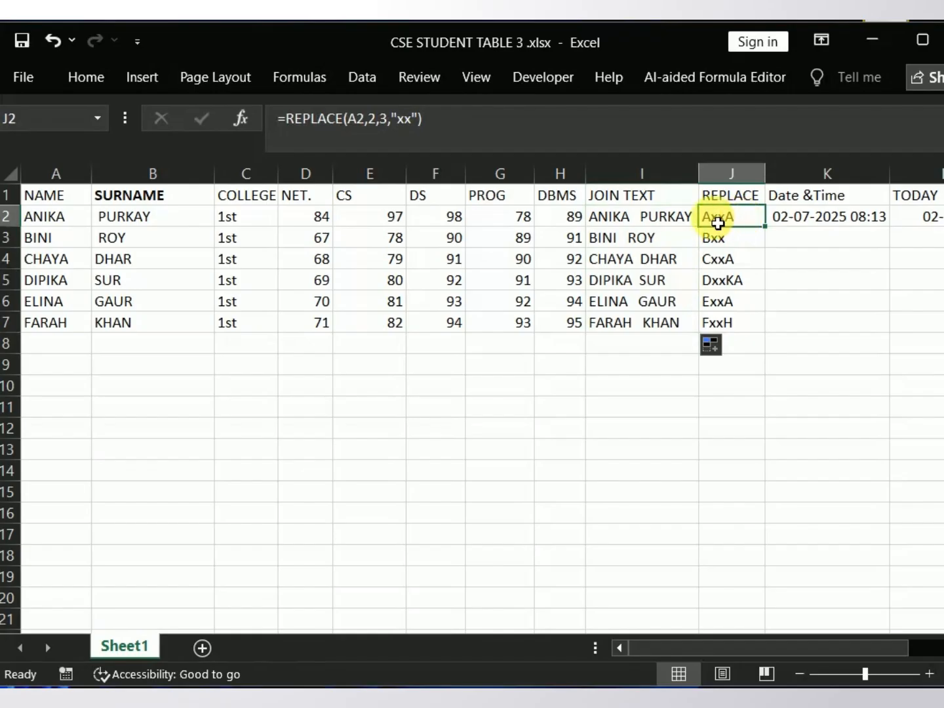
double_click(718, 220)
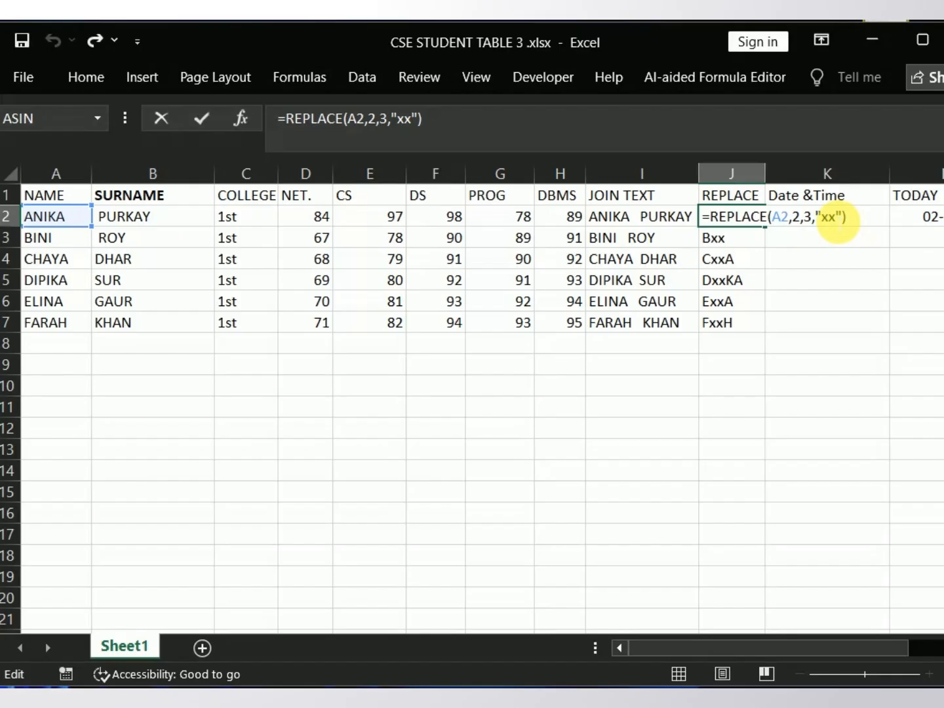
click(777, 219)
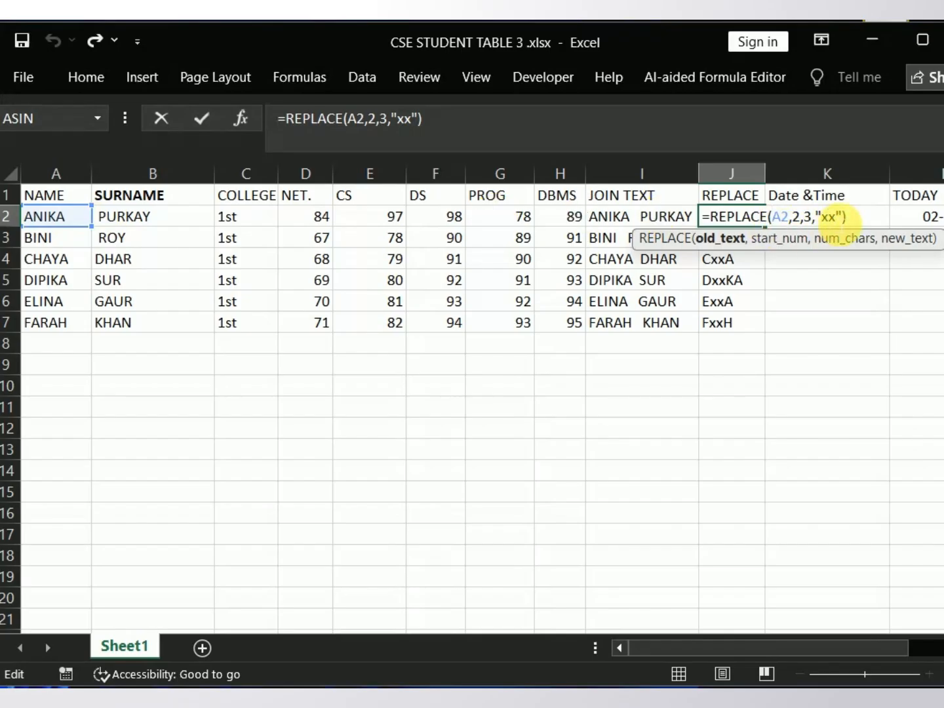
click(834, 216)
click(830, 217)
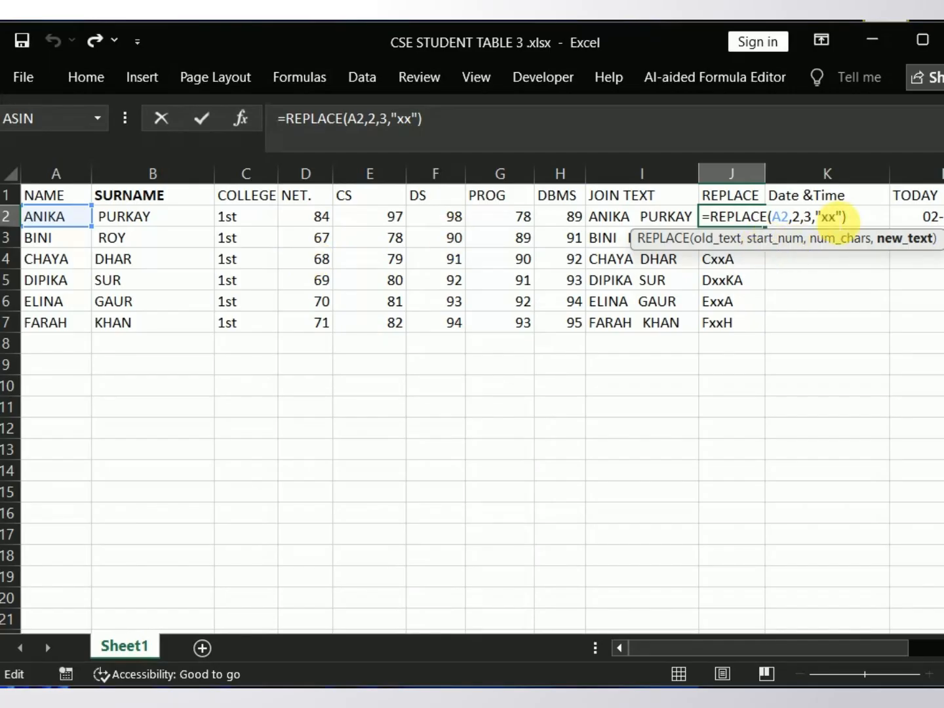
key(BackSpace)
text(z)
key(Right)
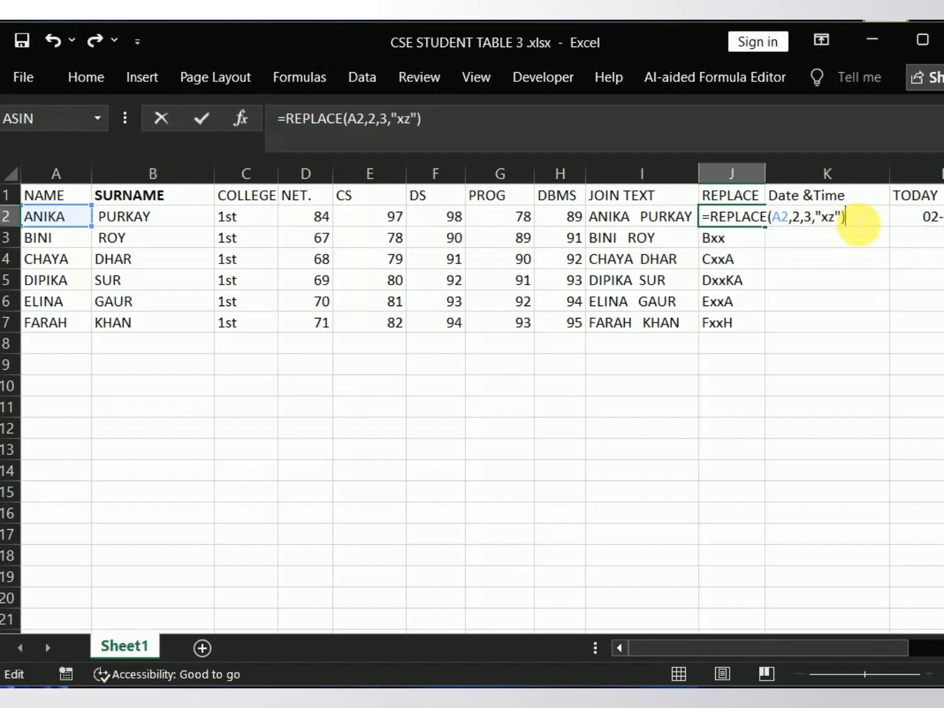
key(Return)
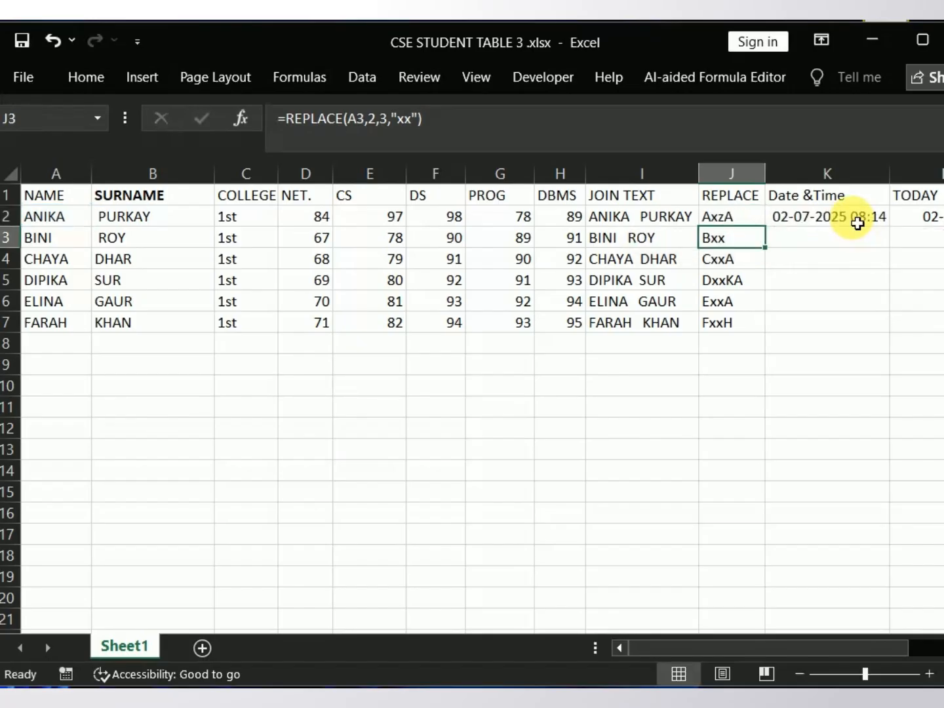
click(736, 219)
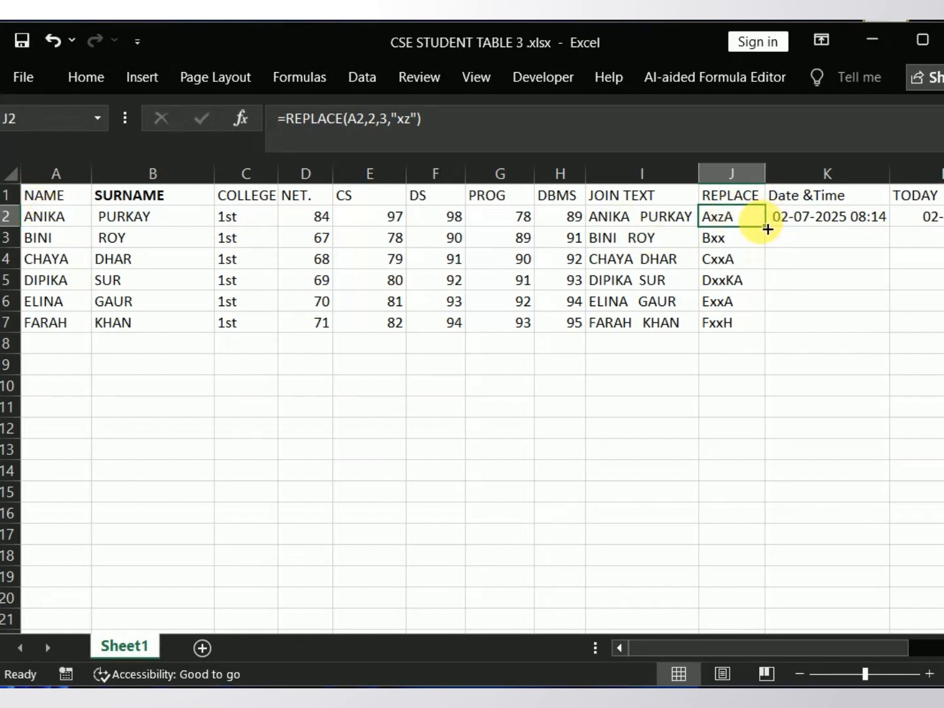
drag(769, 230, 786, 334)
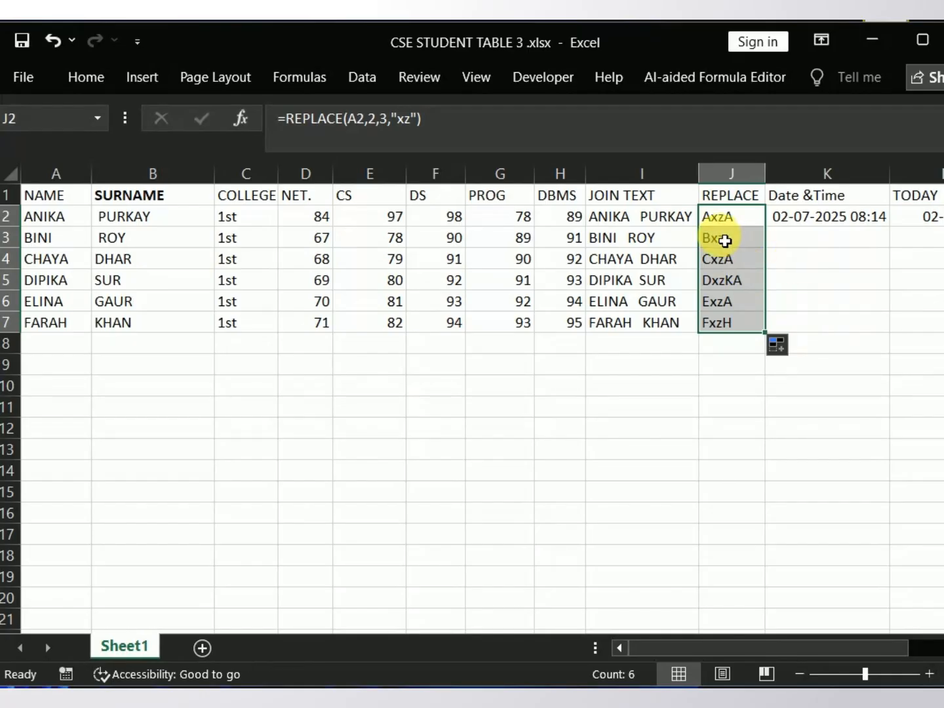
Step: Examine the NOW formula under Date &Time in K2 and re-enter it
click(807, 216)
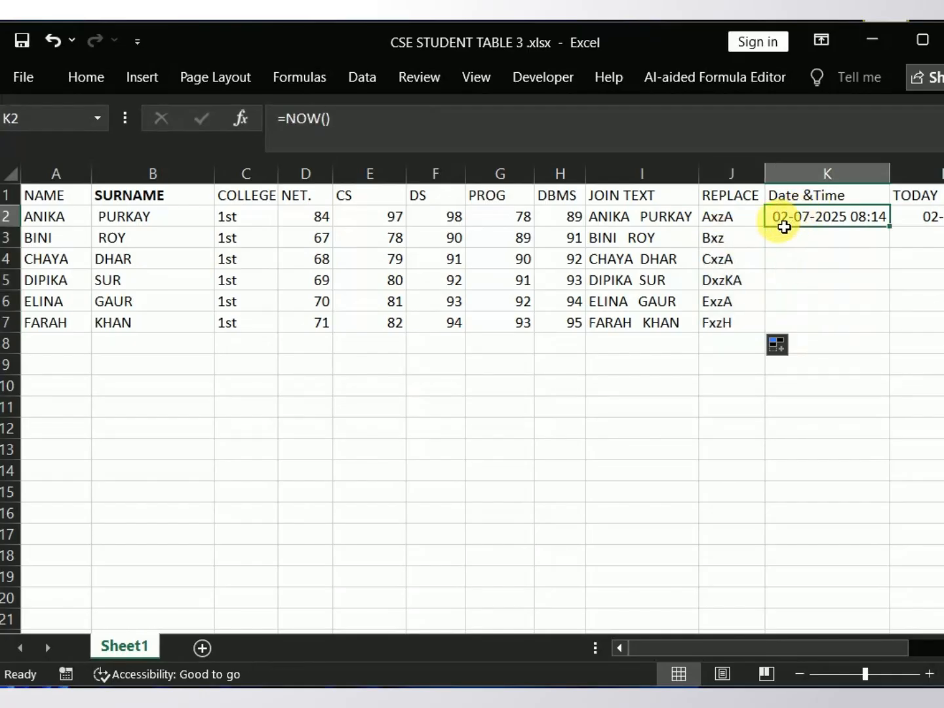
double_click(787, 217)
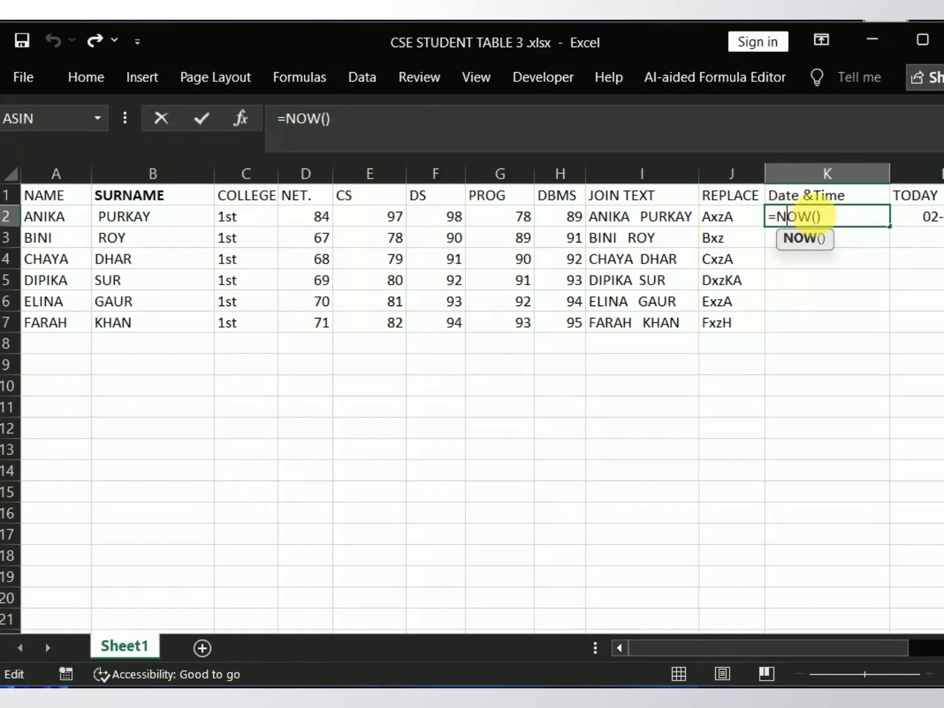
click(838, 225)
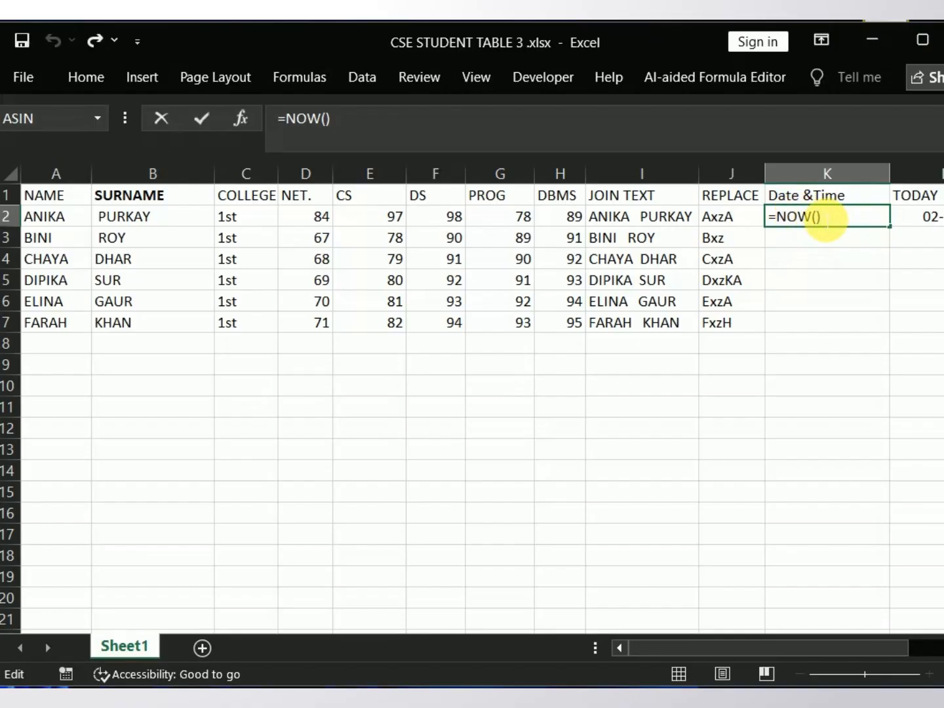
key(Return)
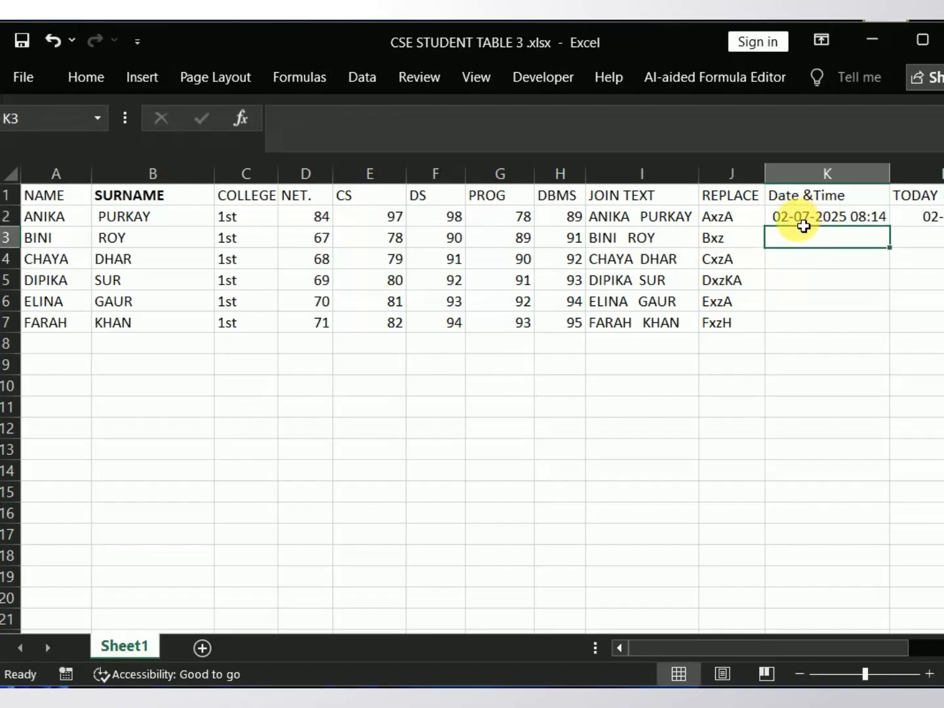
click(801, 219)
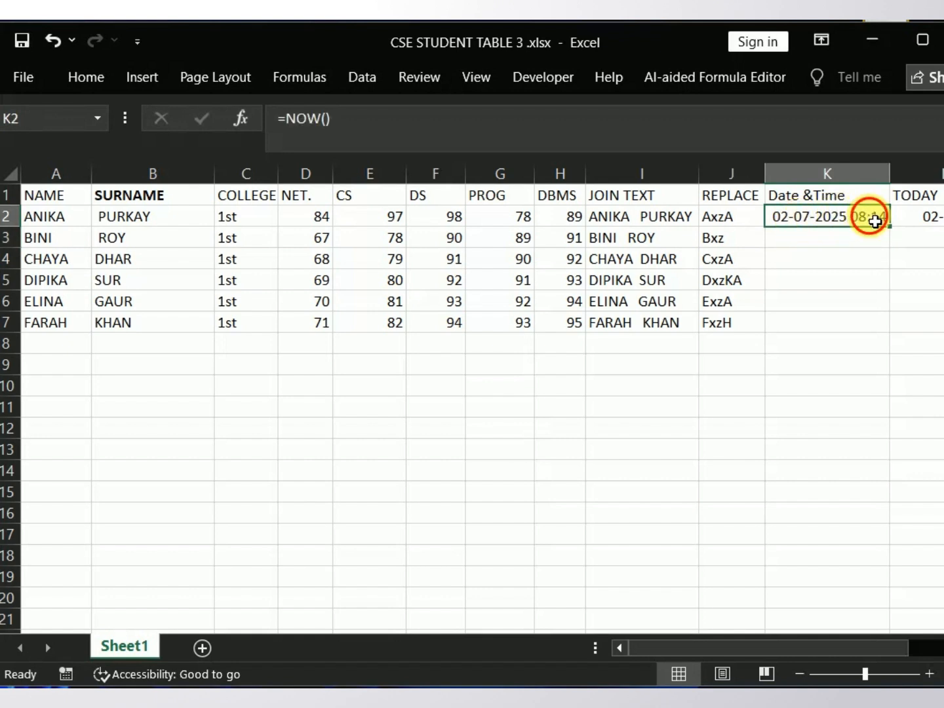
Step: Examine the TODAY formula in L2 and re-enter it
click(921, 221)
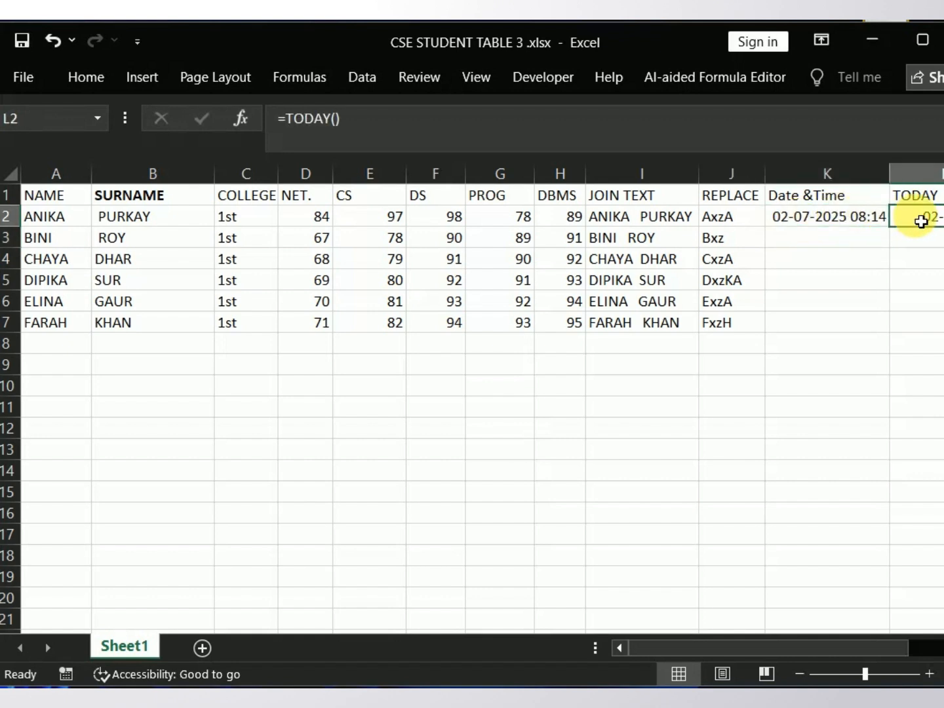
drag(774, 645, 823, 638)
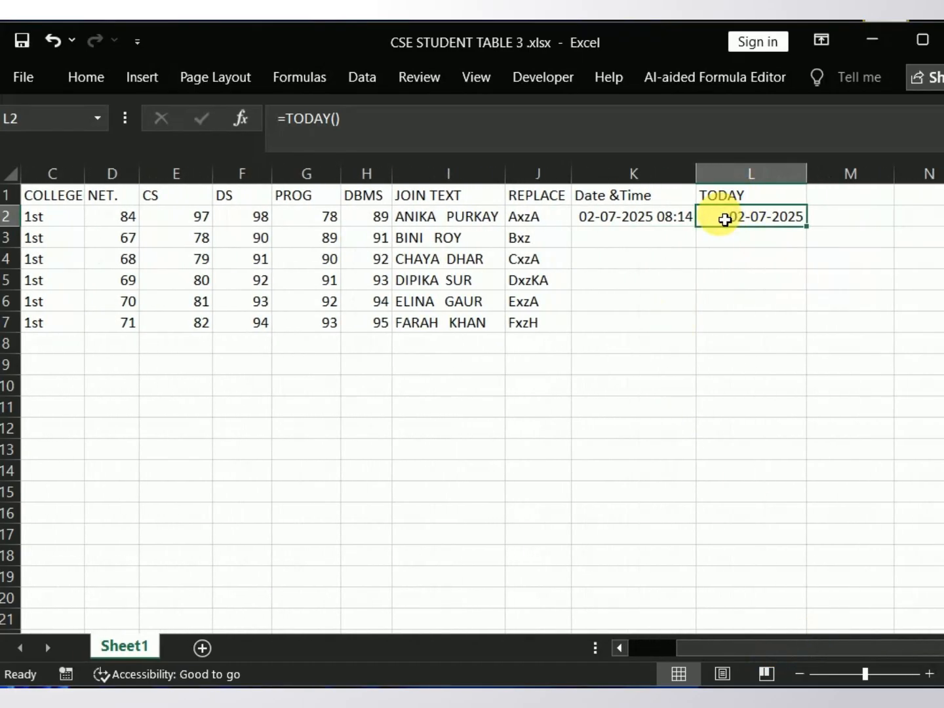
double_click(717, 217)
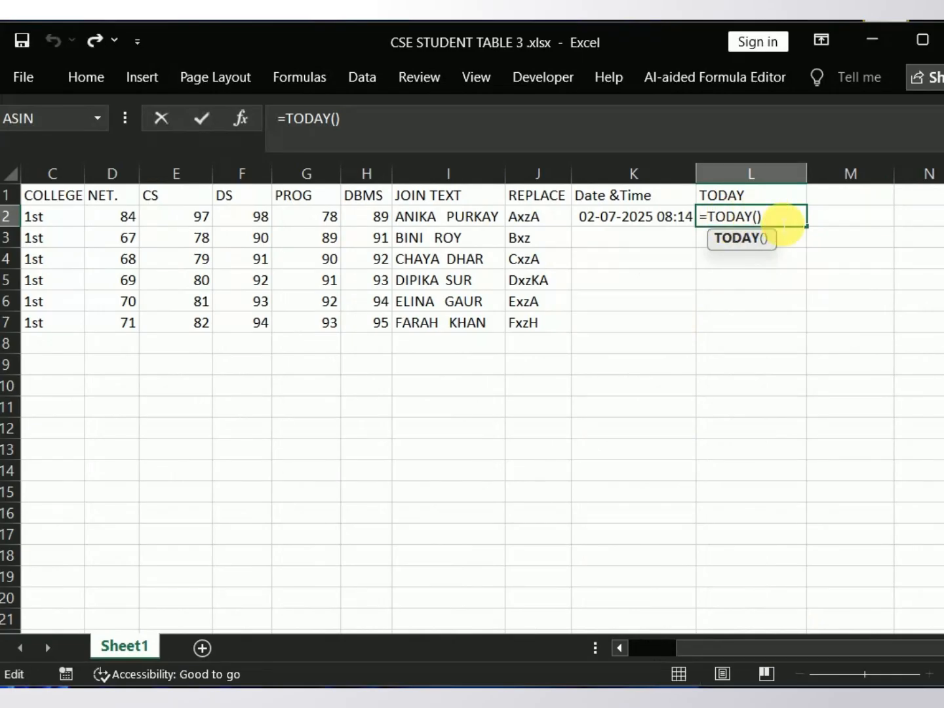
click(783, 225)
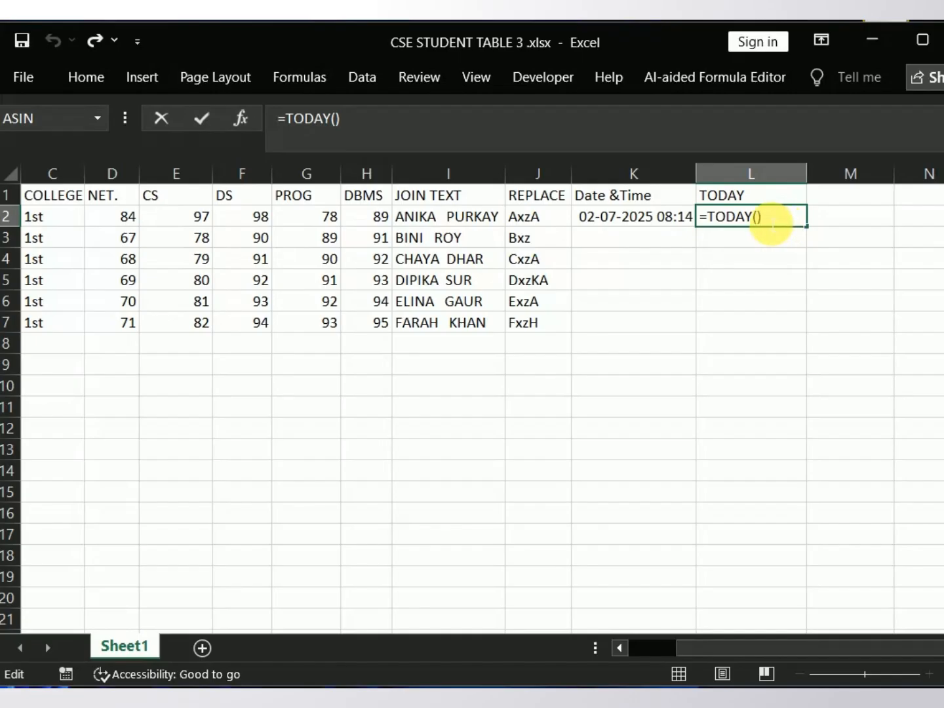
key(Return)
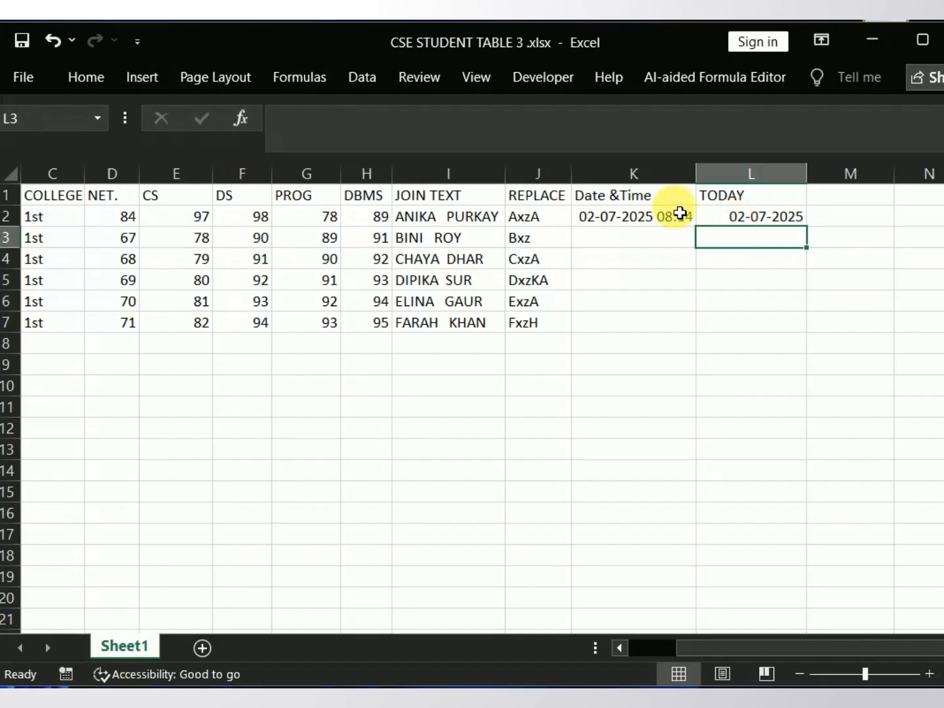
Step: Fill the NOW formula from K2 down to K7 and select the TODAY formula in L2
click(655, 223)
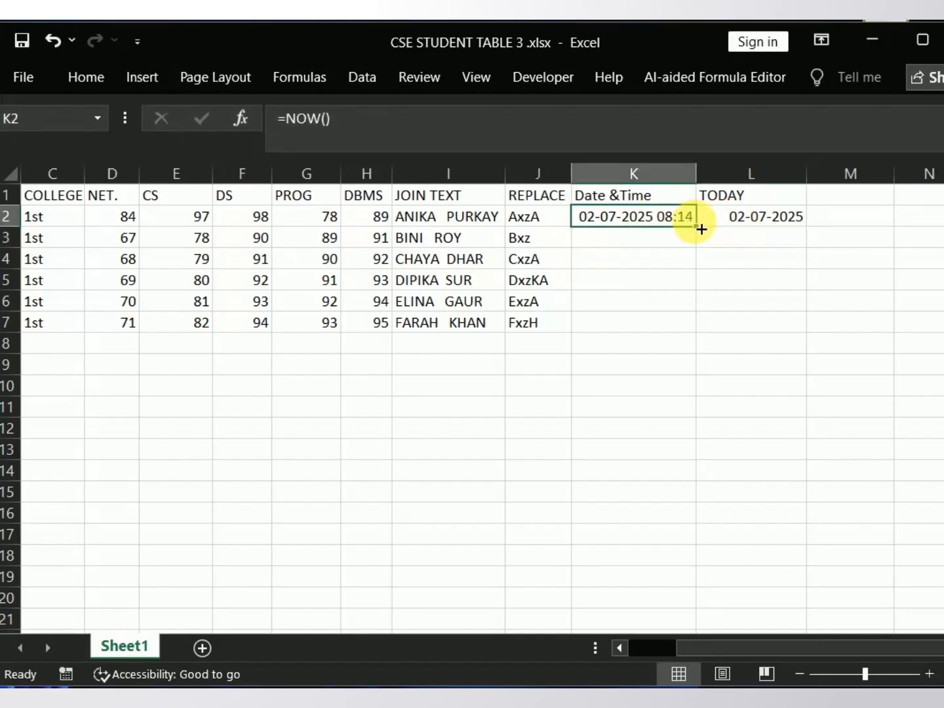
drag(700, 229, 711, 333)
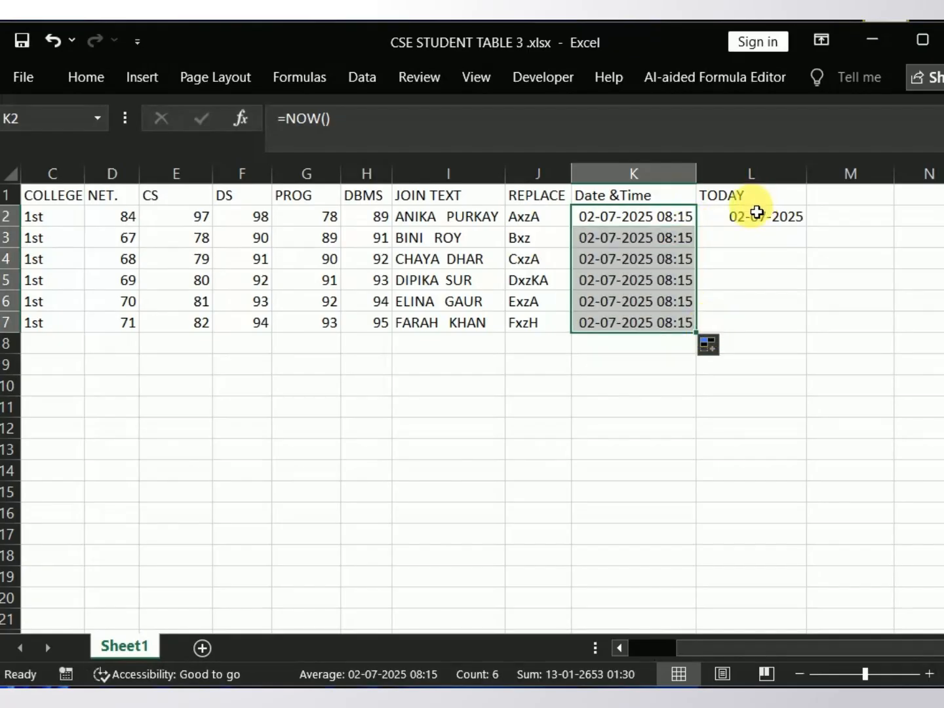
click(753, 244)
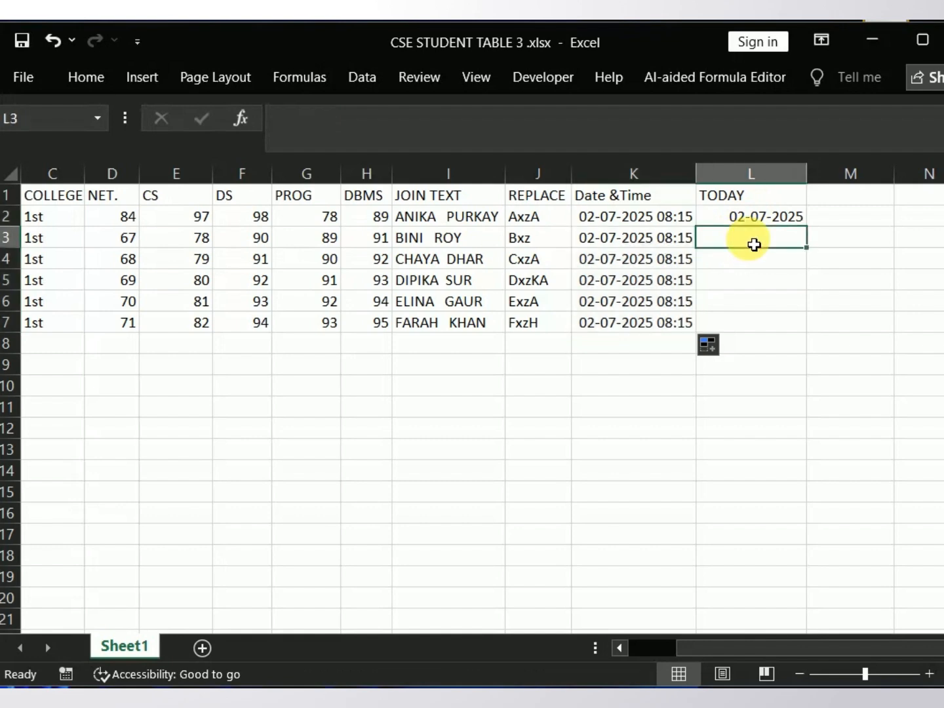
click(770, 223)
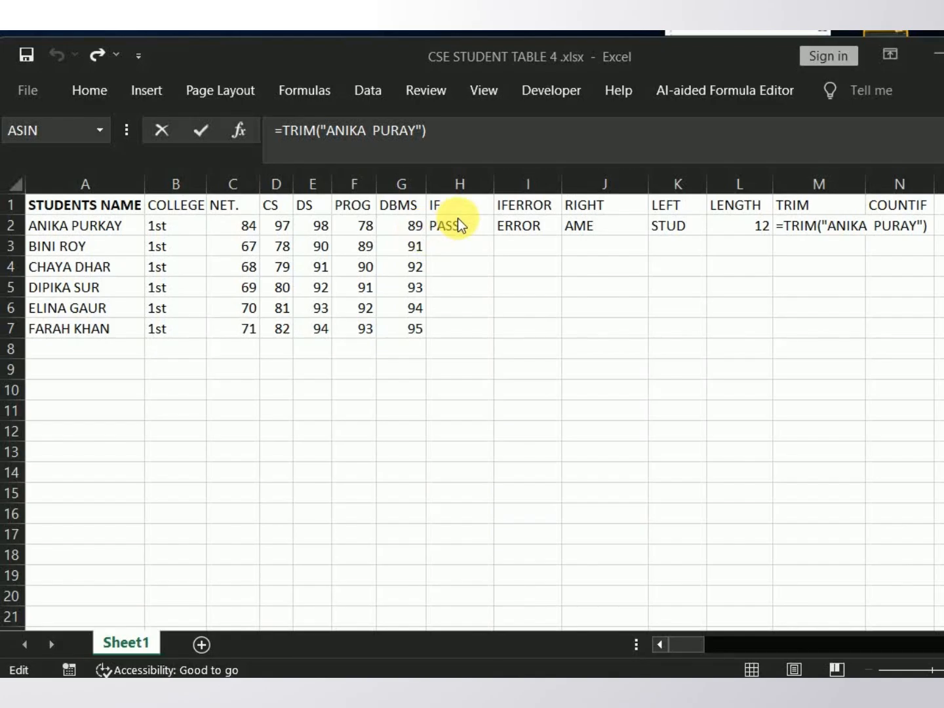
Step: In the CSE STUDENT TABLE 4 workbook, examine the logical test and arguments of the IF formula in H2 and re-enter it
click(456, 229)
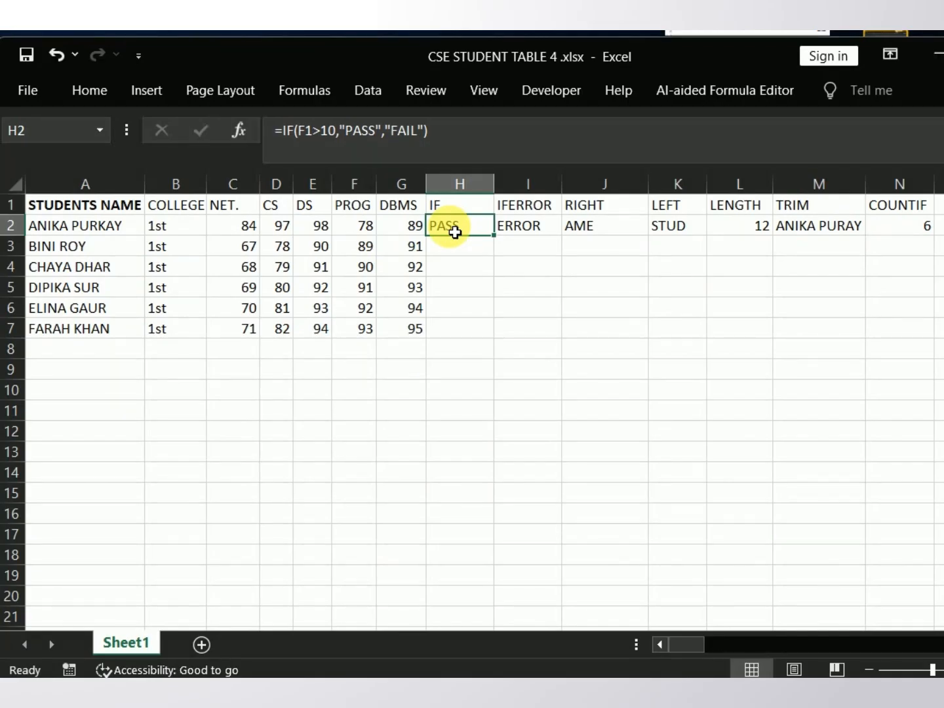
double_click(455, 229)
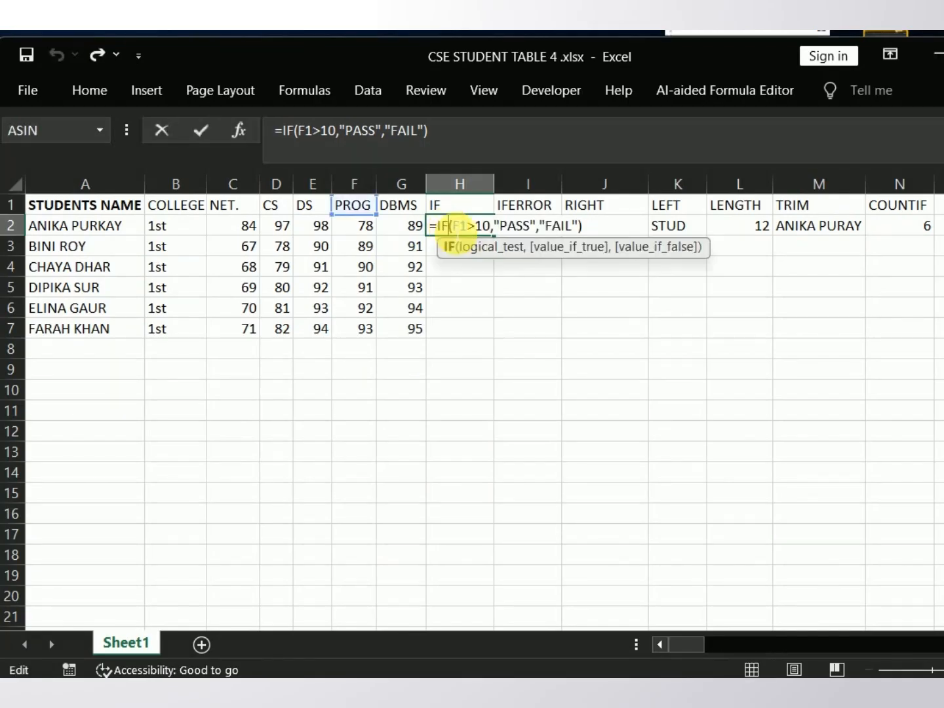
click(449, 226)
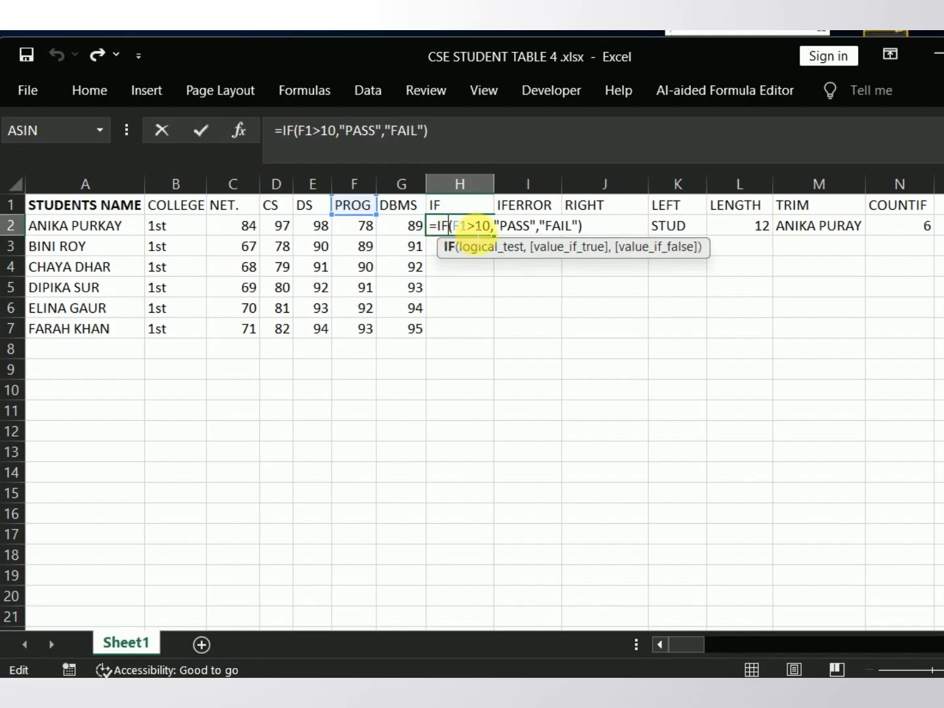
click(475, 227)
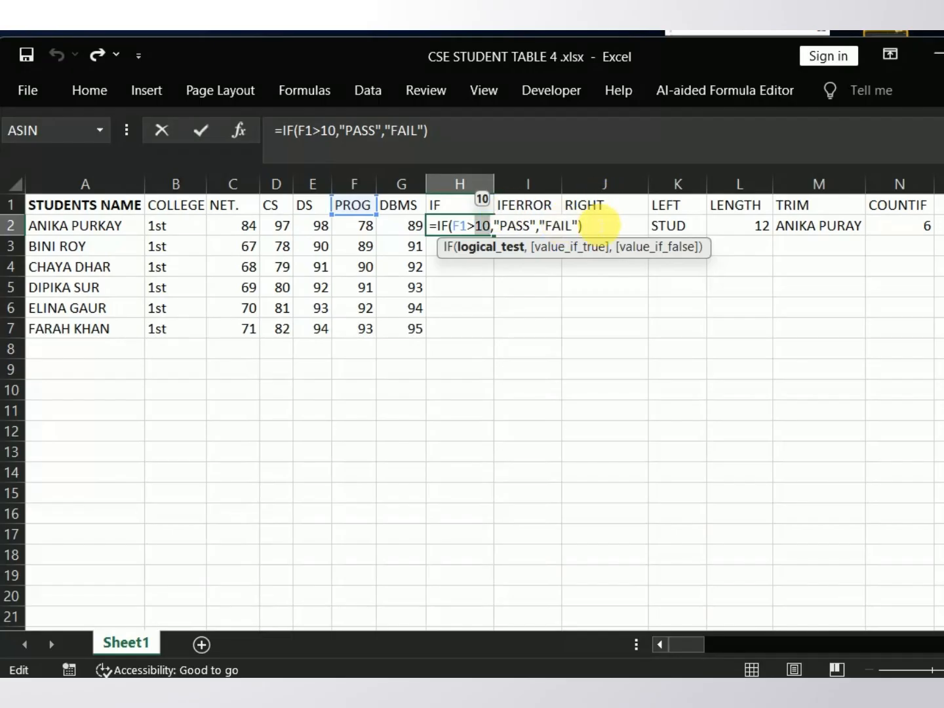
click(596, 228)
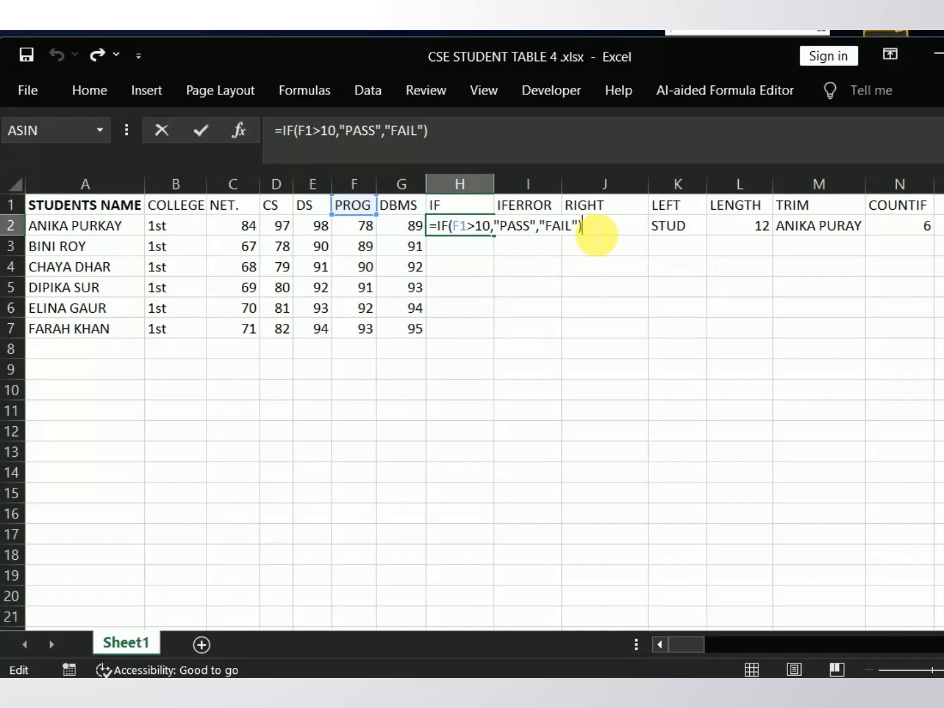
key(Return)
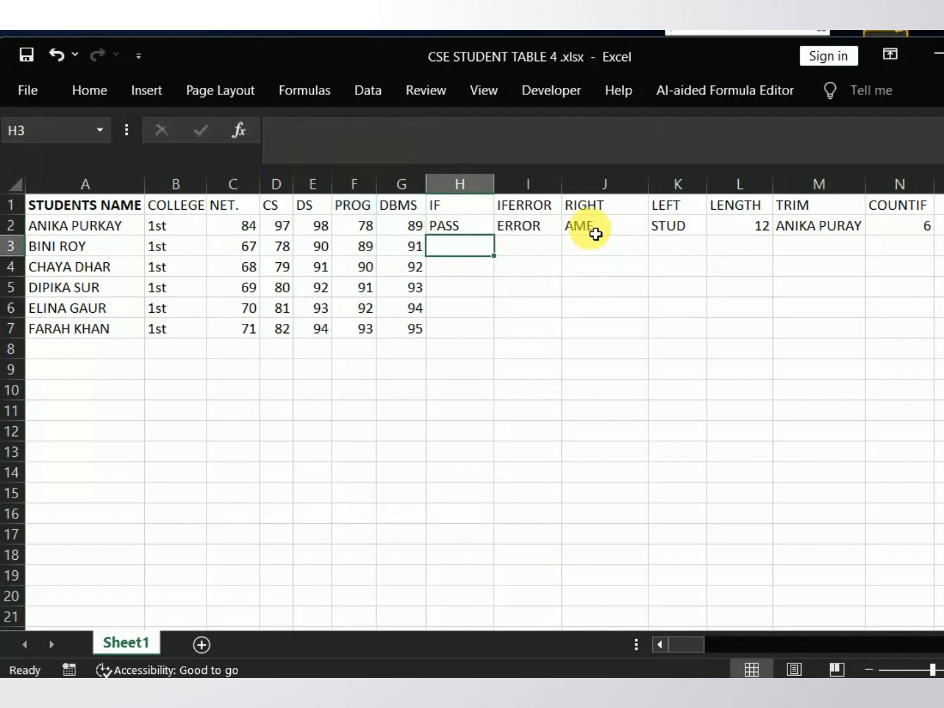
Step: Recheck the IF formula in H2 and fill it down to H7 for all the students
click(463, 225)
double_click(463, 225)
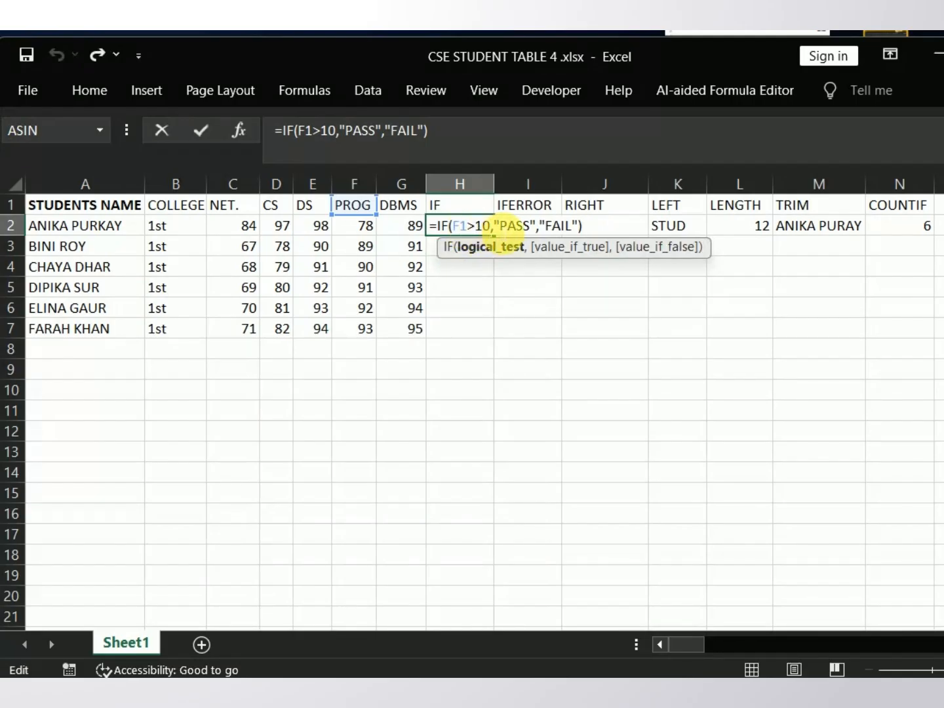
click(475, 269)
click(473, 230)
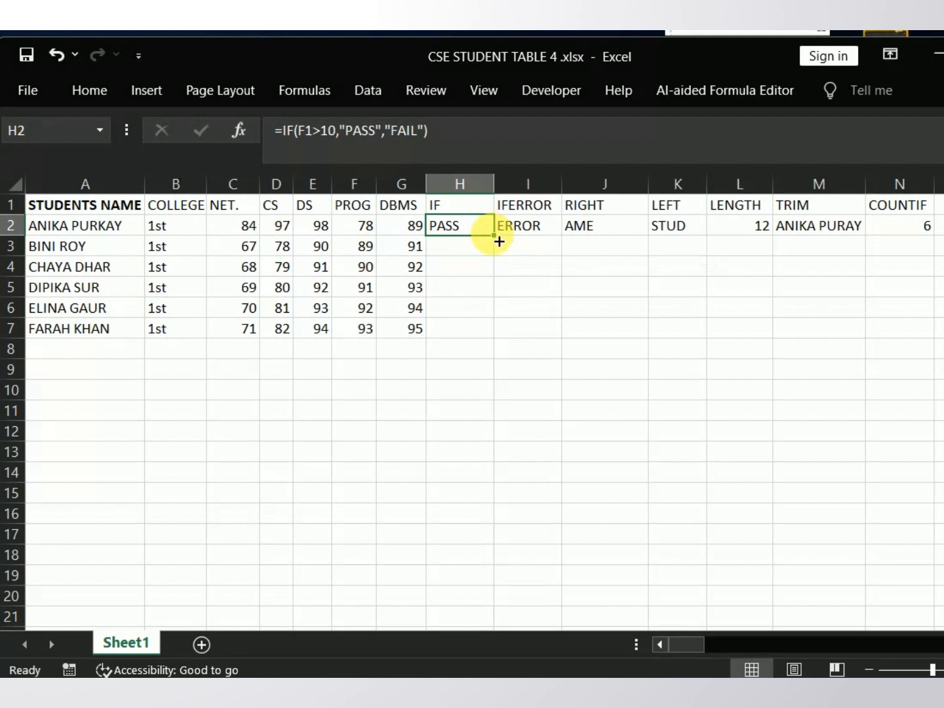
drag(495, 236, 496, 342)
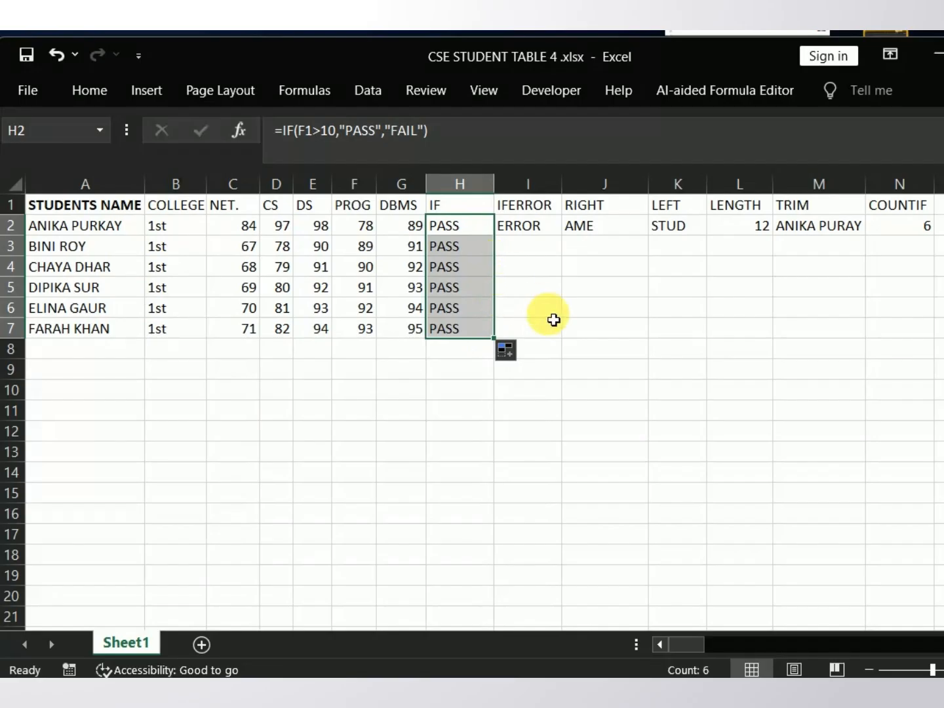
Step: Examine the value and value_if_error arguments of the IFERROR formula in I2 and re-enter it
click(529, 236)
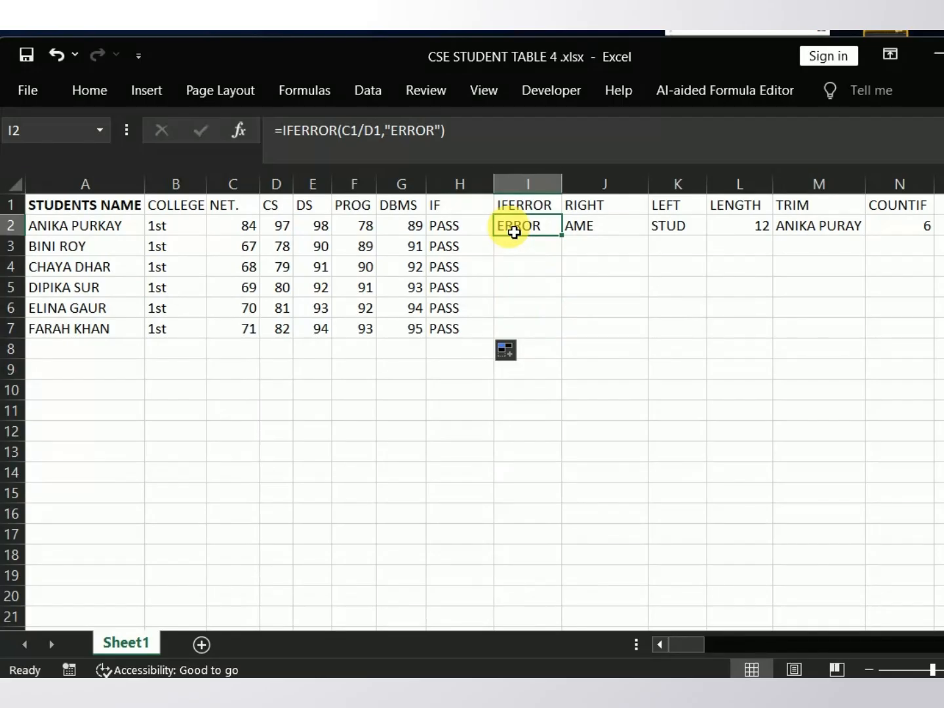
double_click(514, 233)
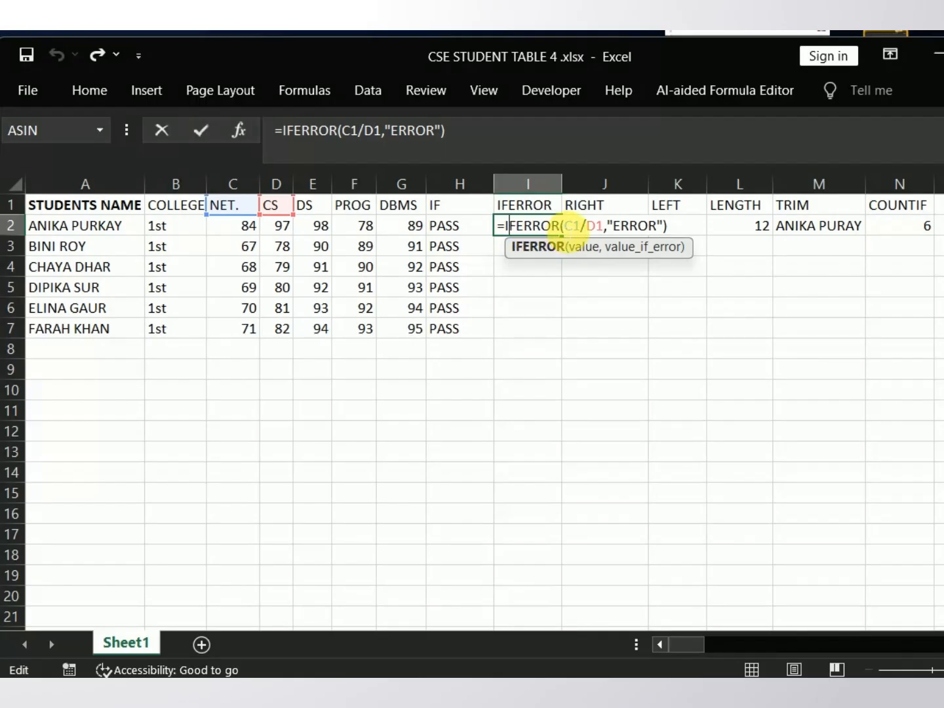
click(574, 227)
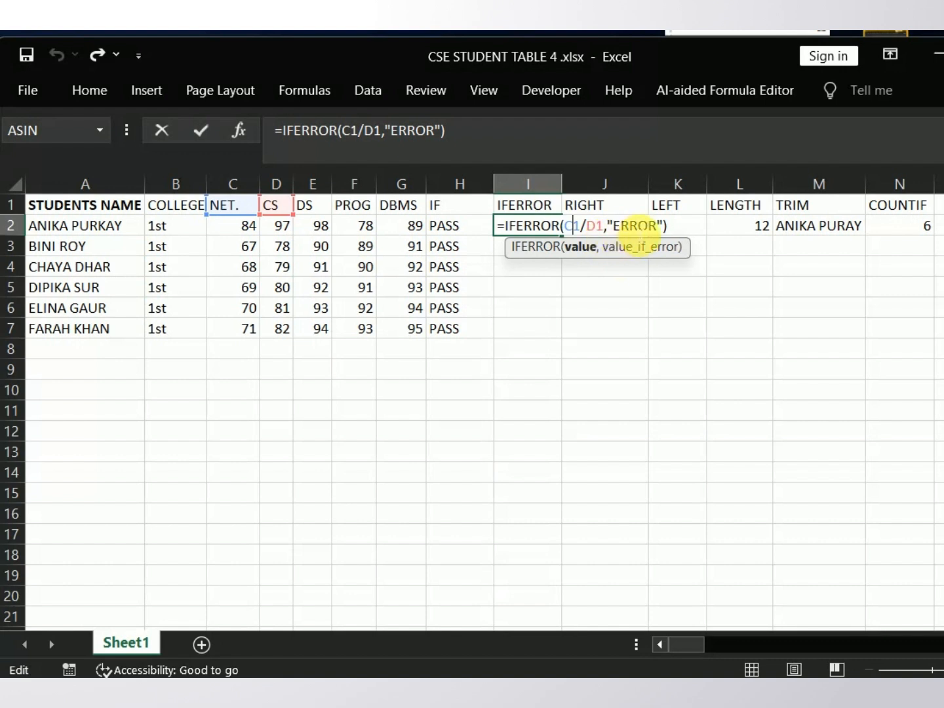
click(630, 228)
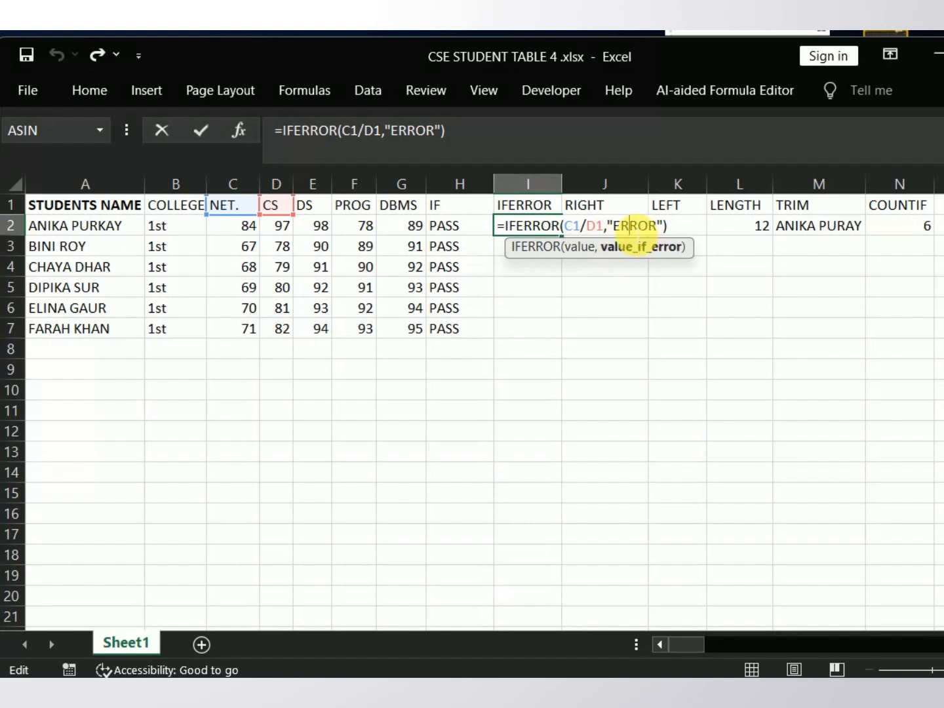
click(678, 229)
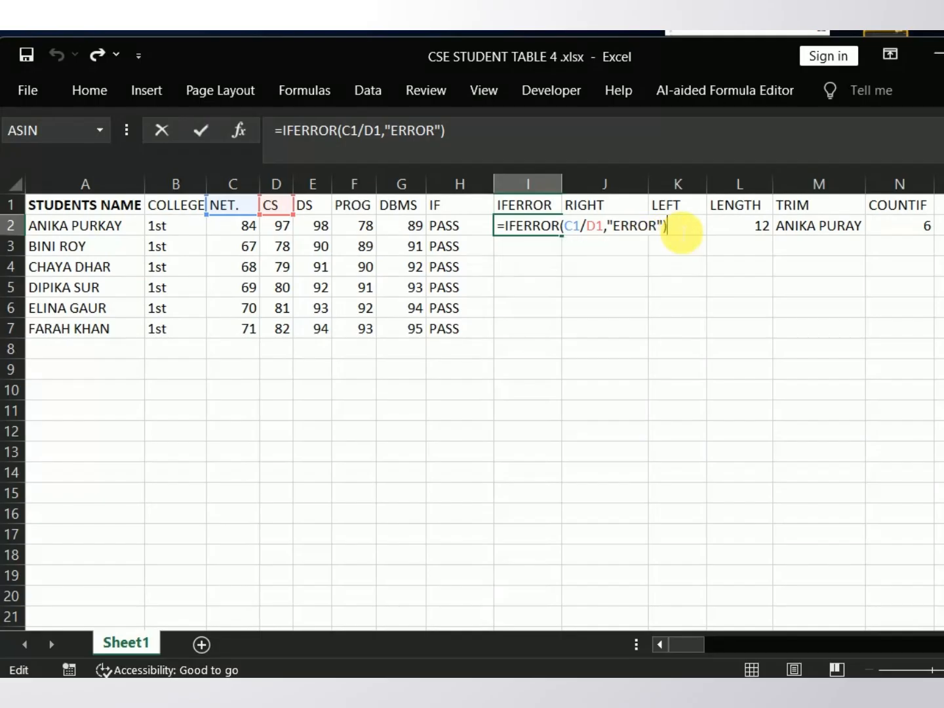
key(Return)
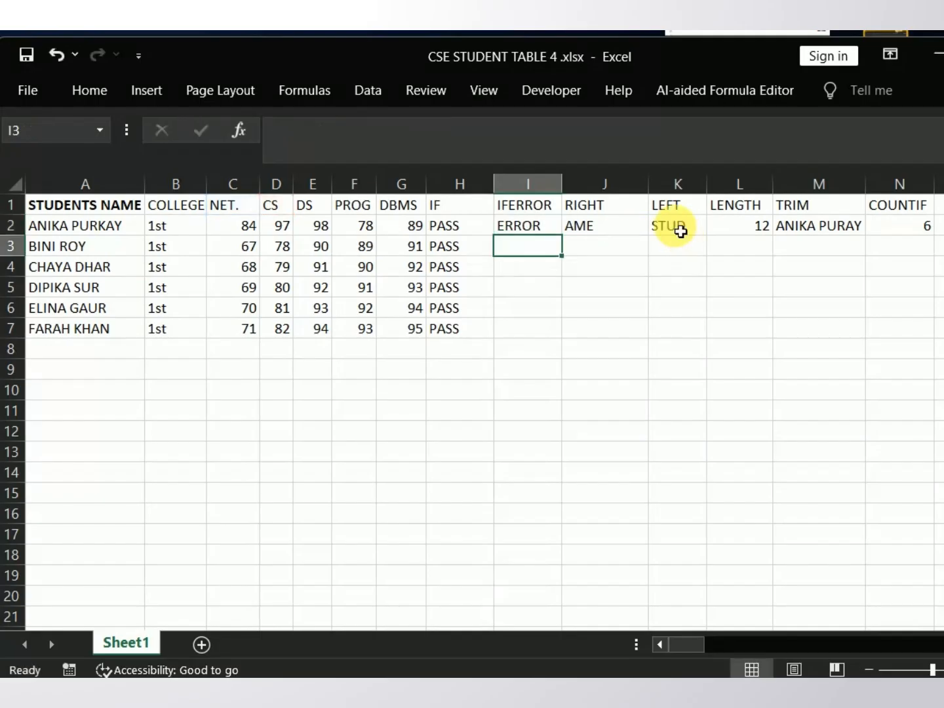
Step: Try filling the IFERROR formula from I2 down to I7, and undo the fill
click(554, 233)
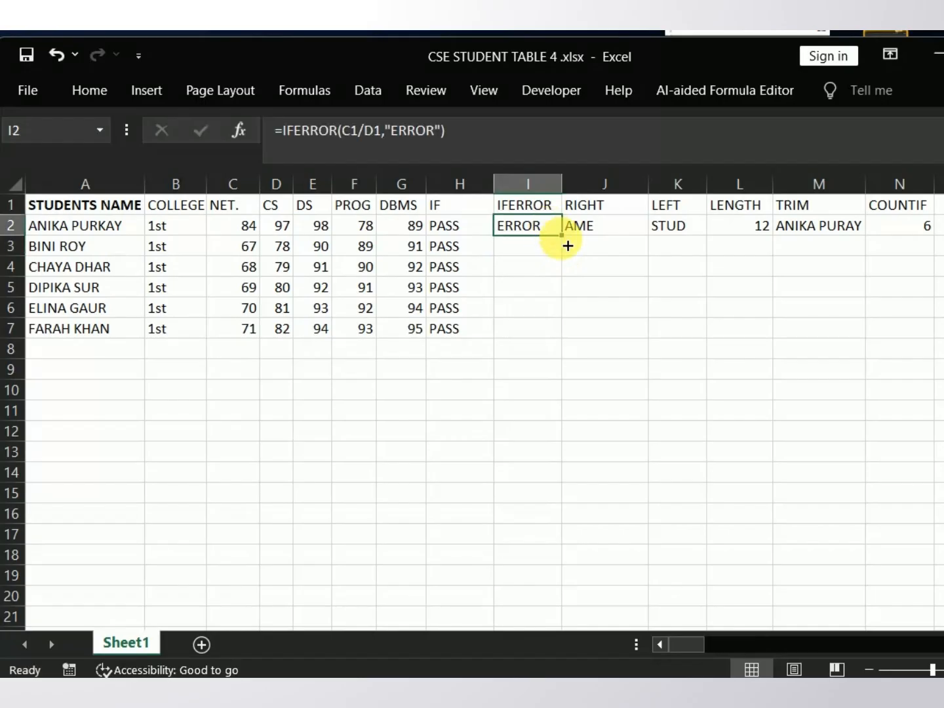
drag(567, 240, 569, 340)
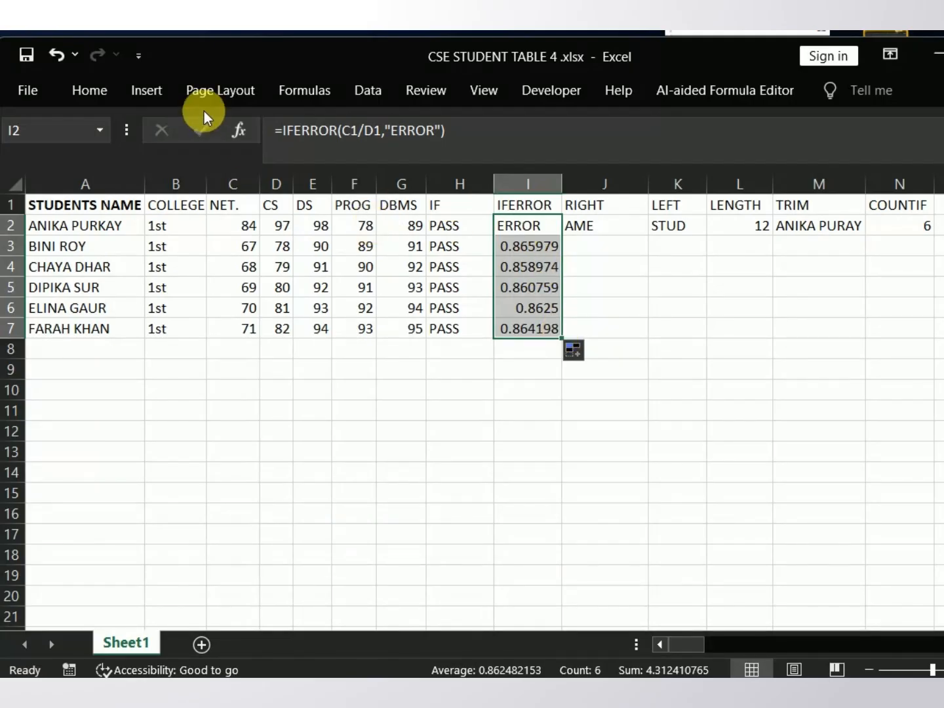
click(63, 49)
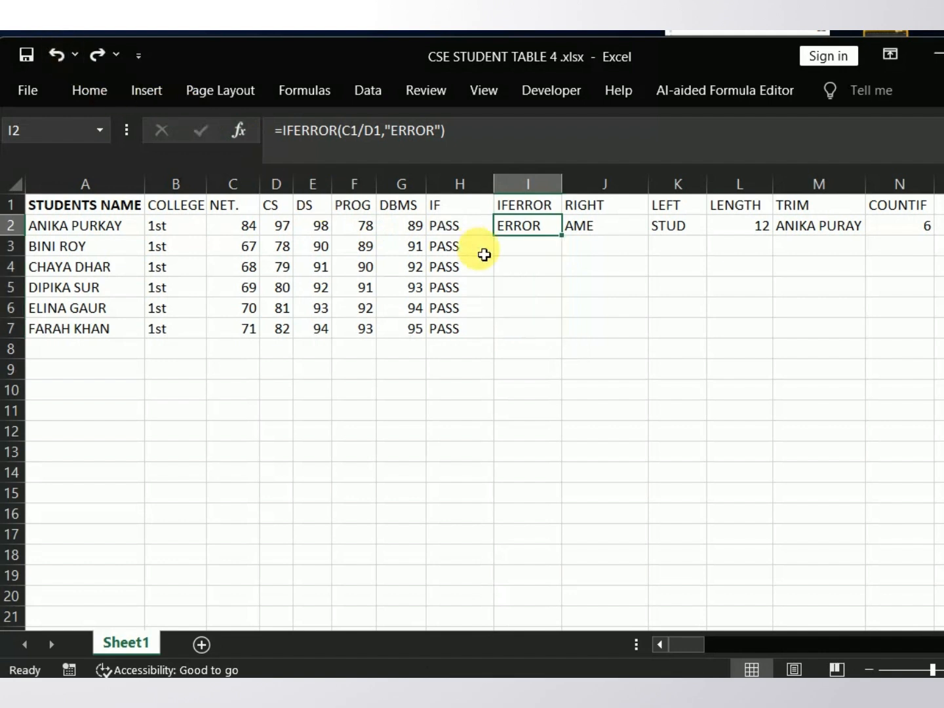
Step: Recheck the cell references in the IFERROR formula in I2 without changing it
double_click(520, 256)
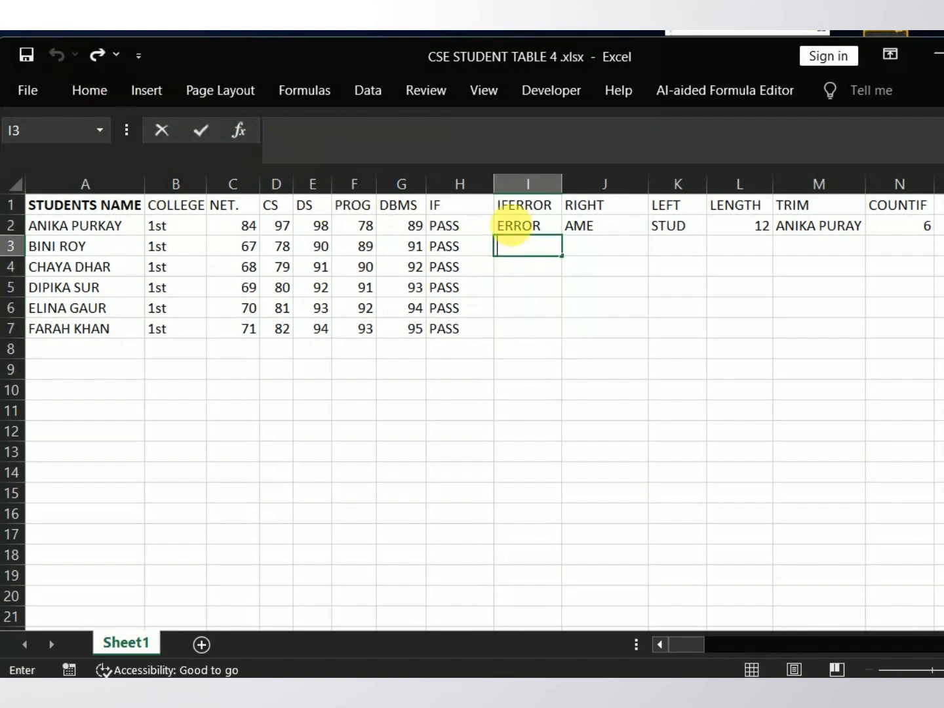
double_click(511, 227)
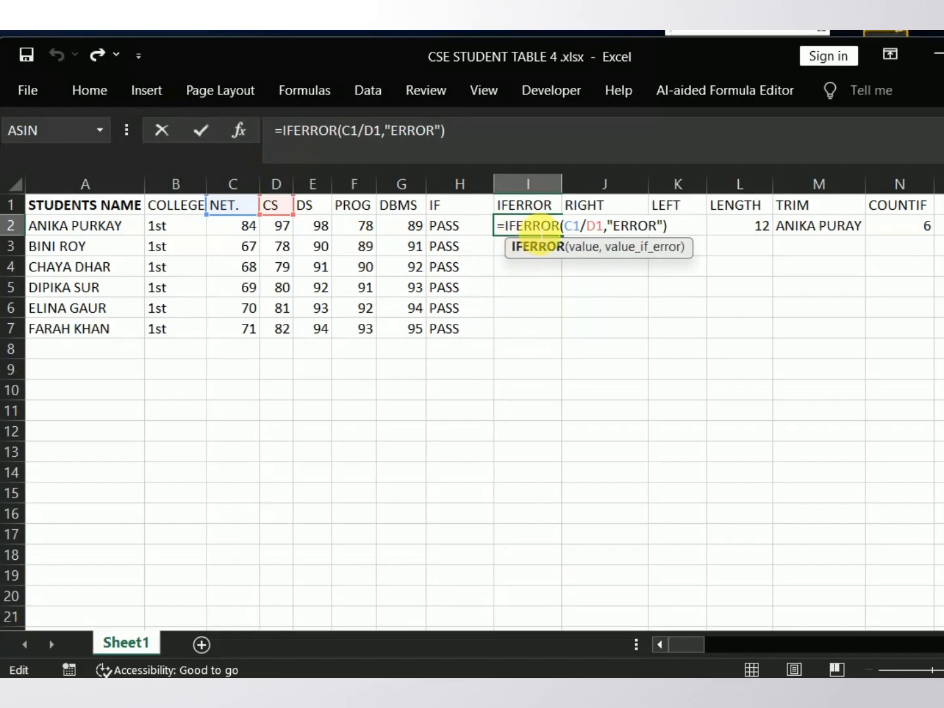
click(509, 255)
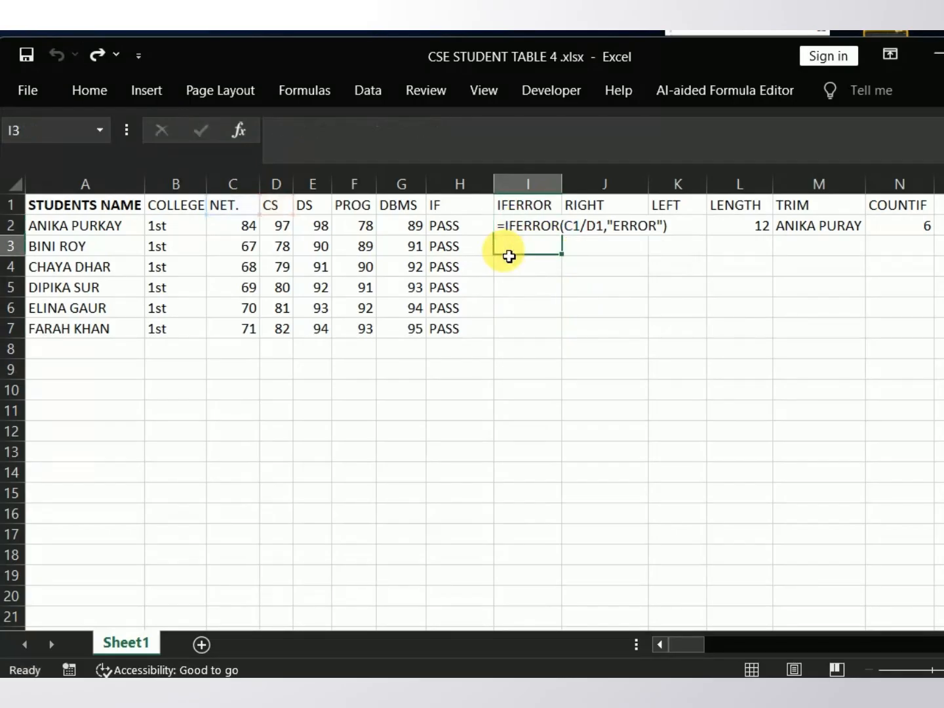
Step: Examine the text and num_chars arguments of the RIGHT formula in J2 and re-enter it
click(593, 233)
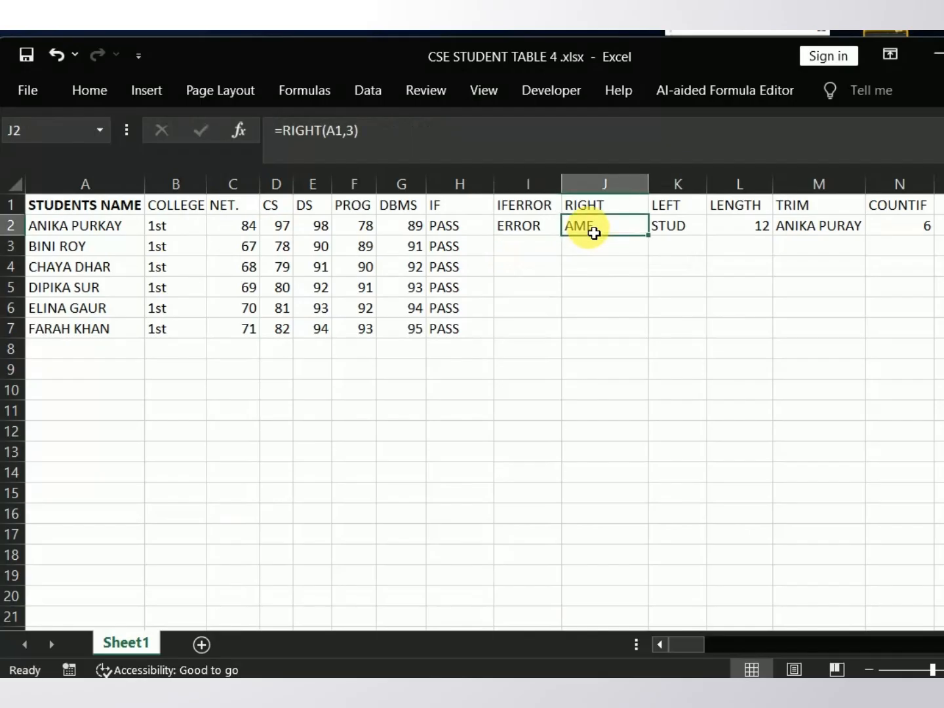
double_click(593, 231)
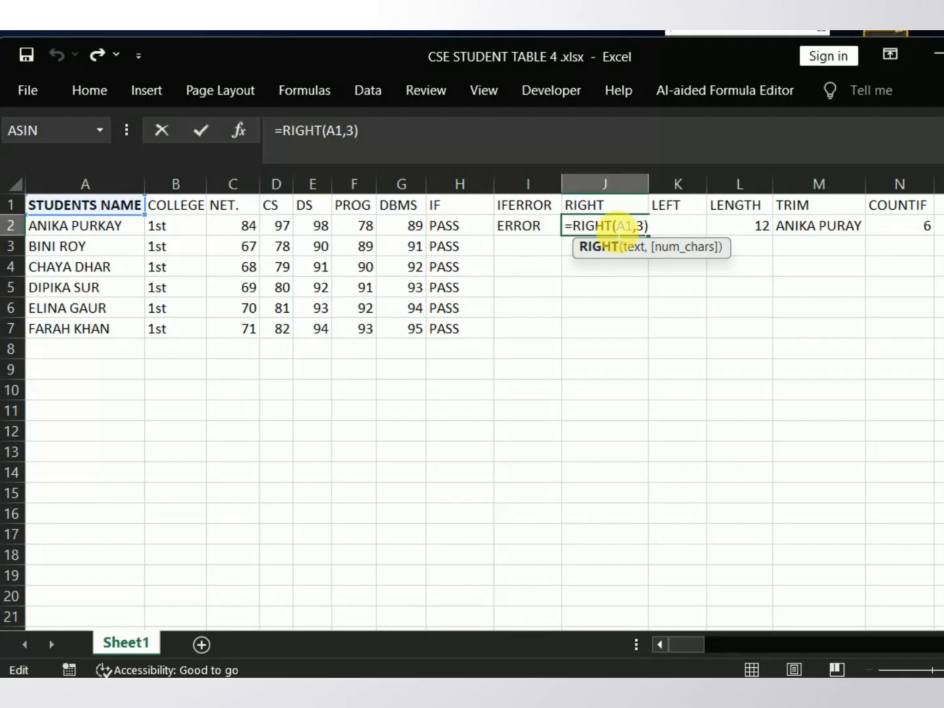
click(631, 227)
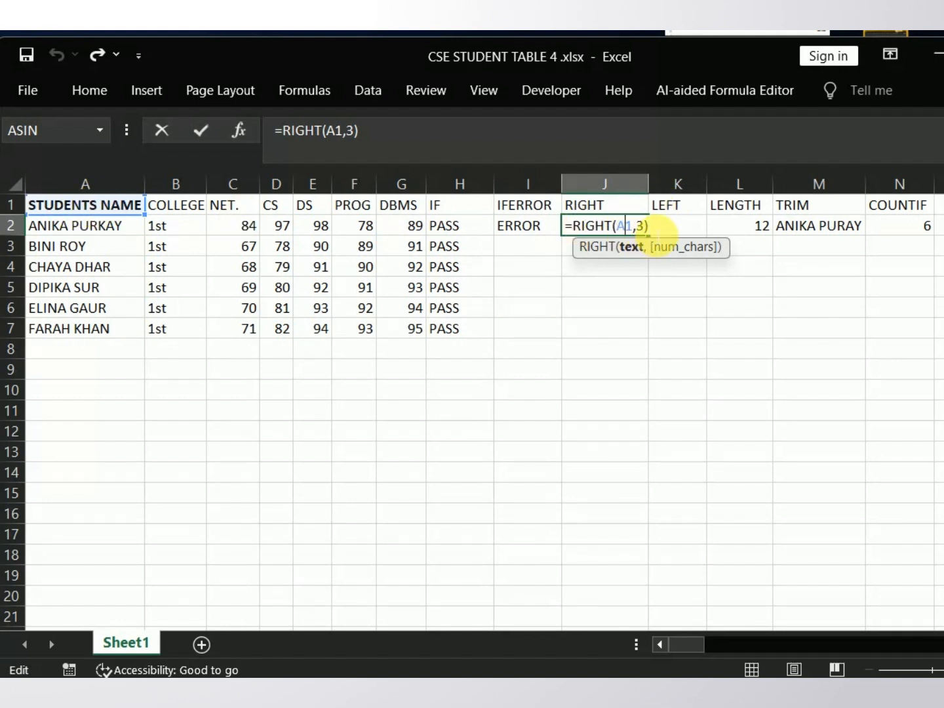
click(659, 228)
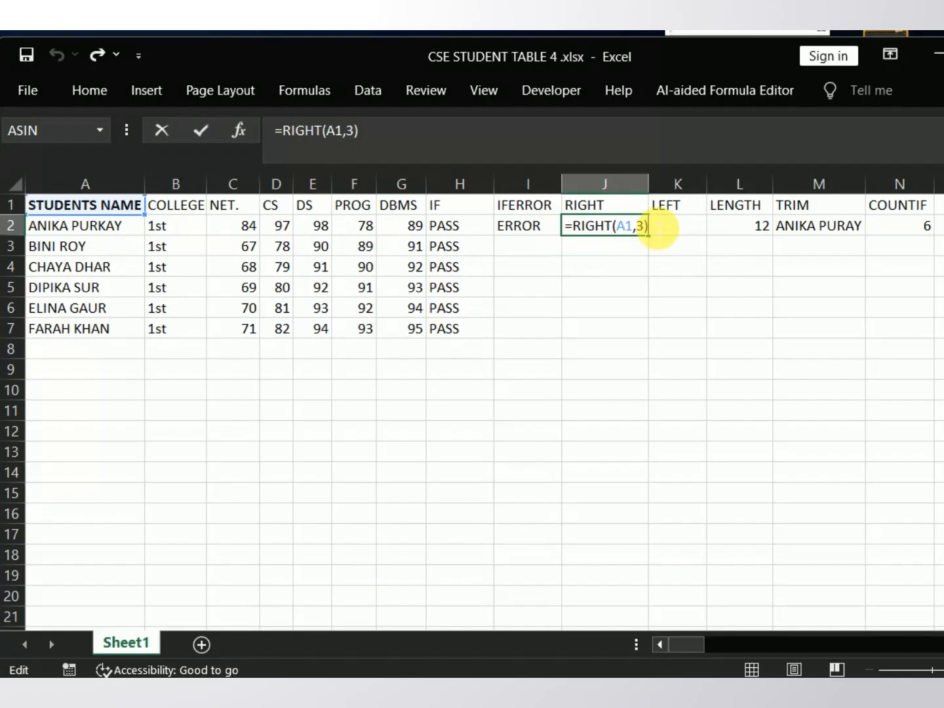
key(Return)
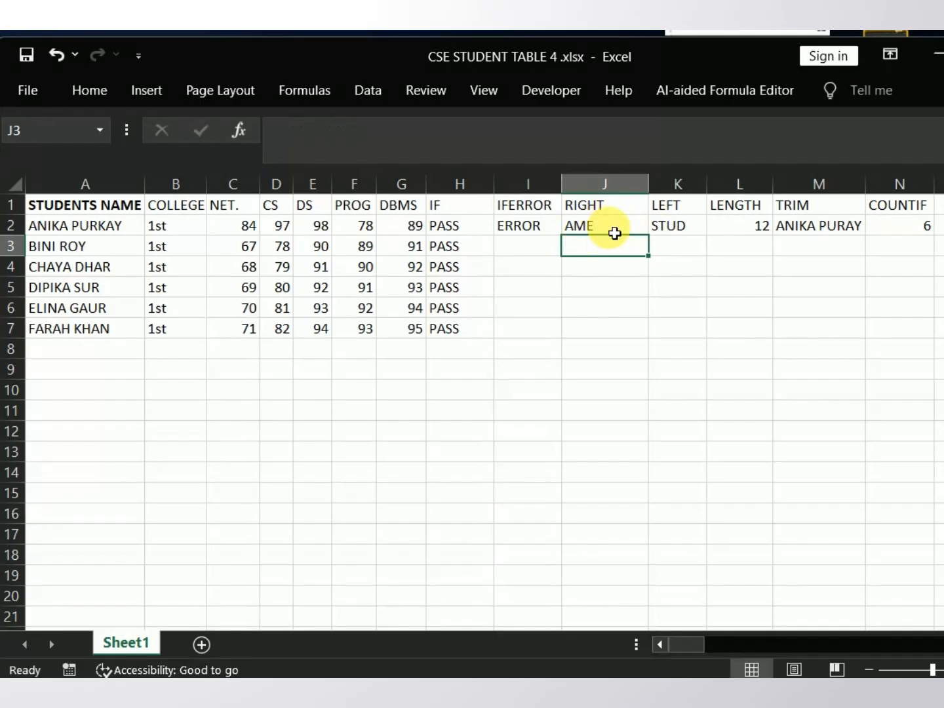
Step: Check the source header in A1 and fill the RIGHT formula from J2 down to J7
click(89, 206)
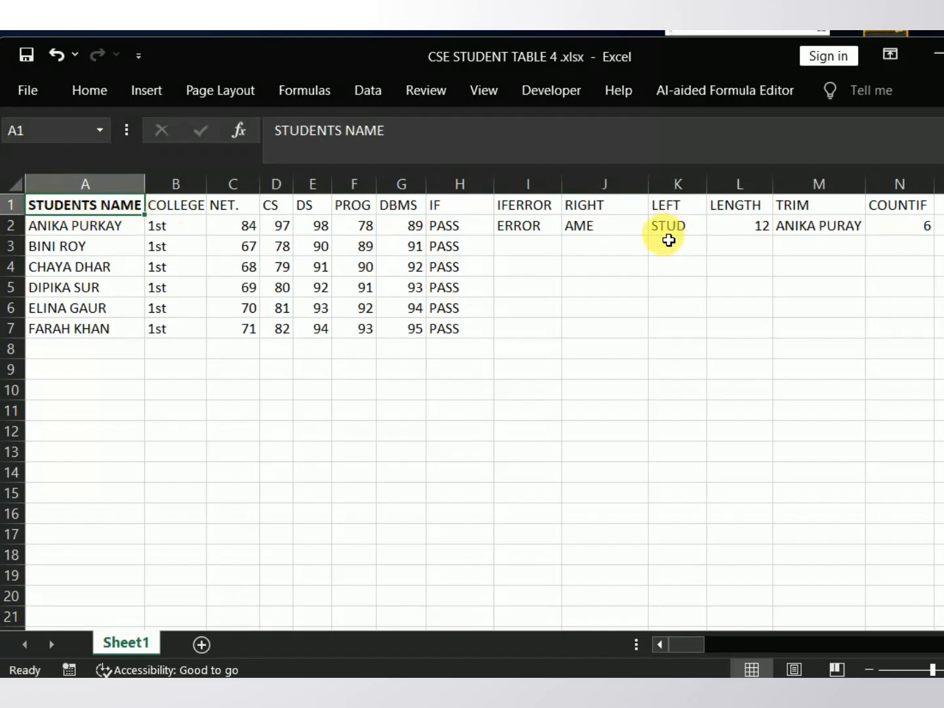
click(637, 238)
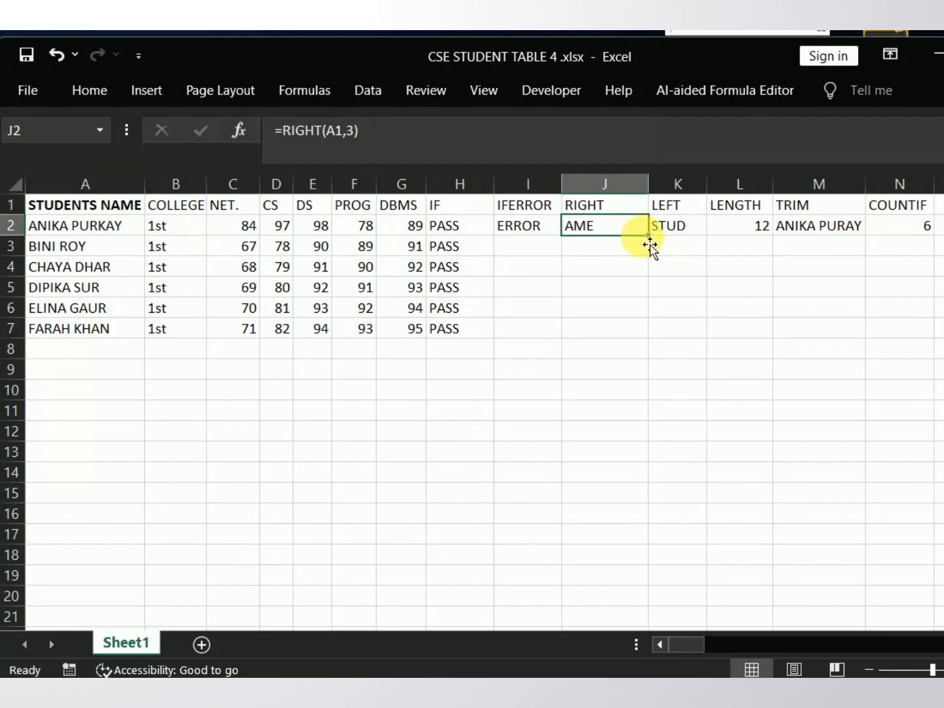
drag(653, 239, 666, 344)
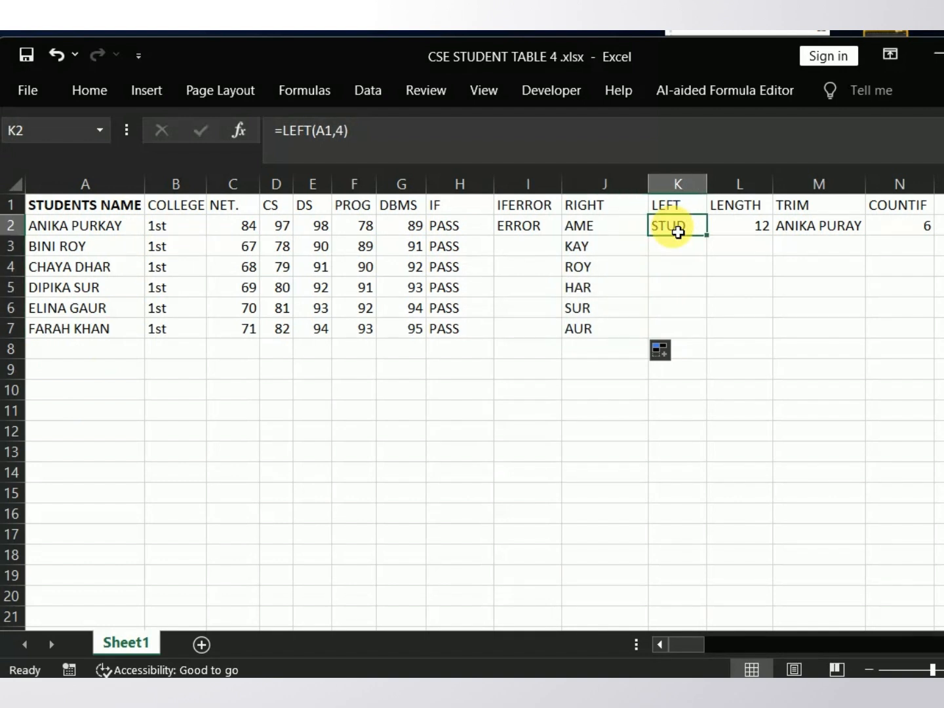
Step: Examine the text and num_chars arguments of the LEFT formula in K2 and re-enter it
double_click(661, 230)
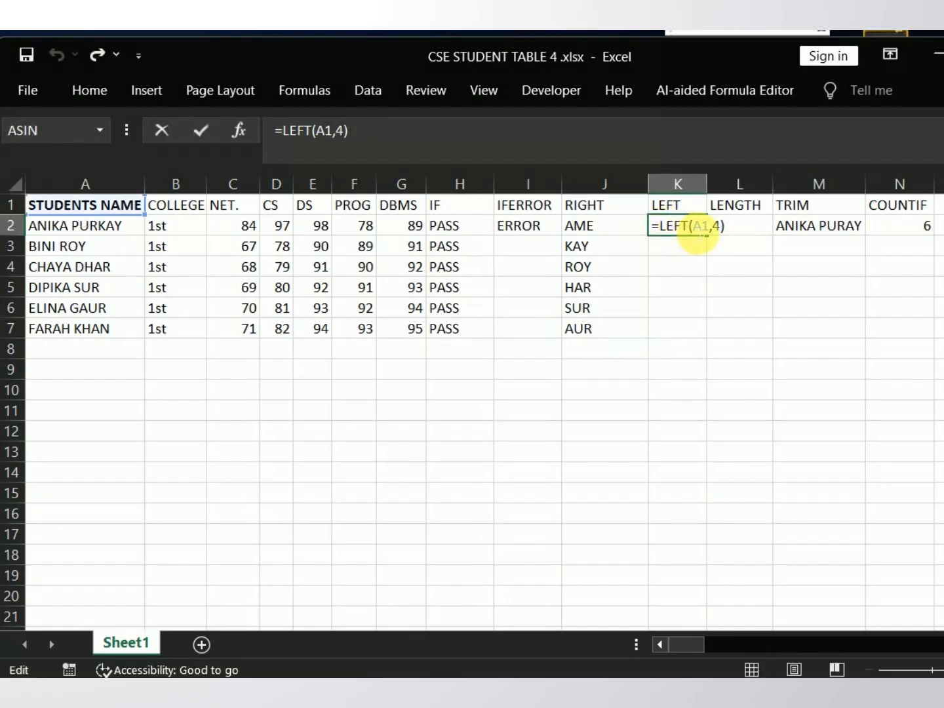
click(693, 227)
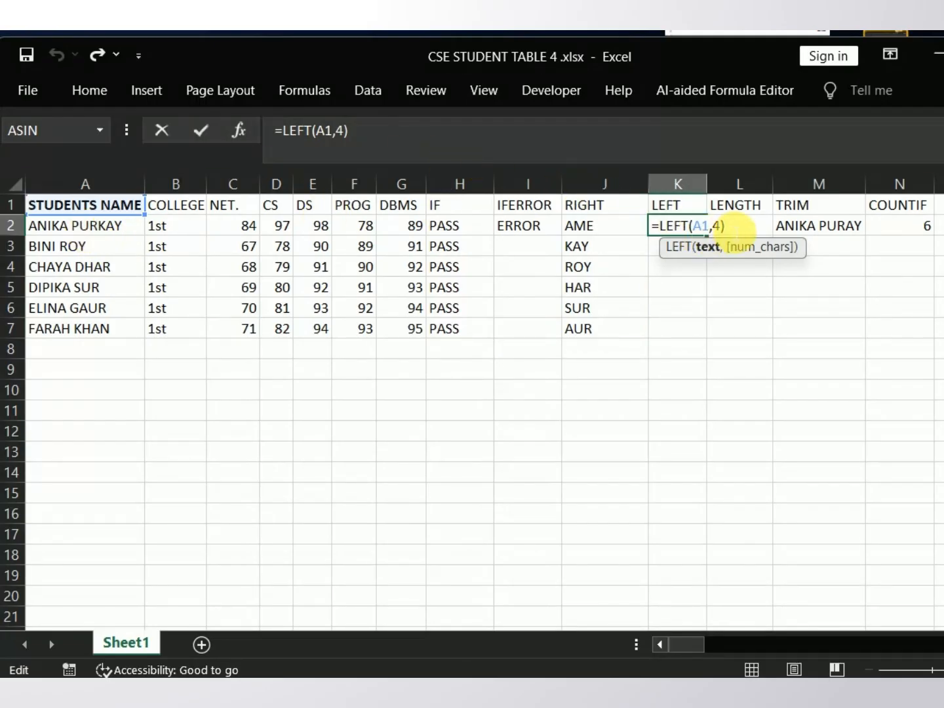
click(738, 226)
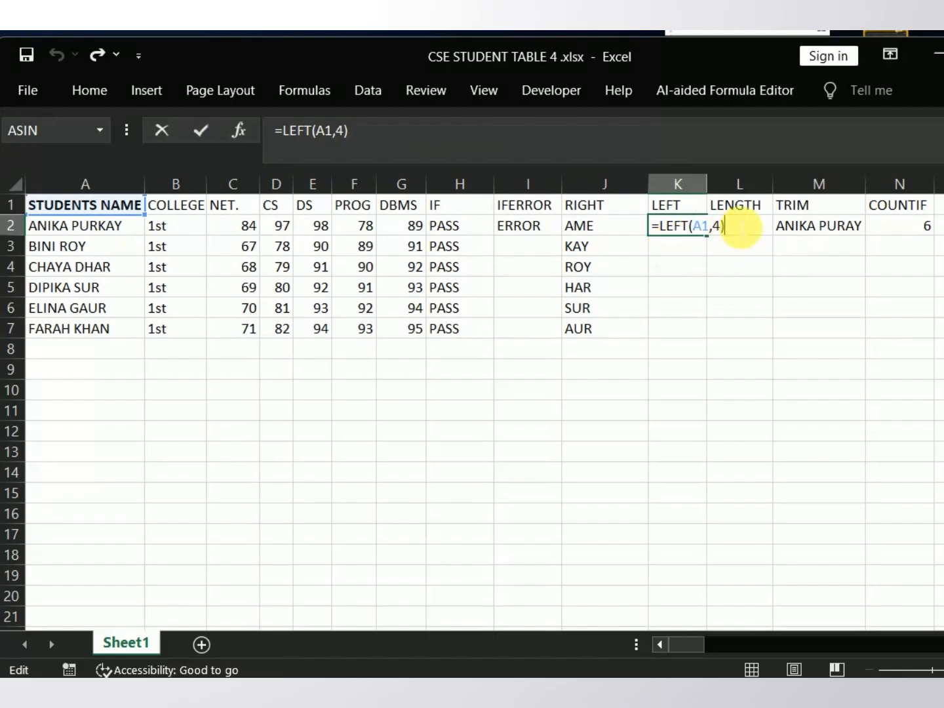
key(Return)
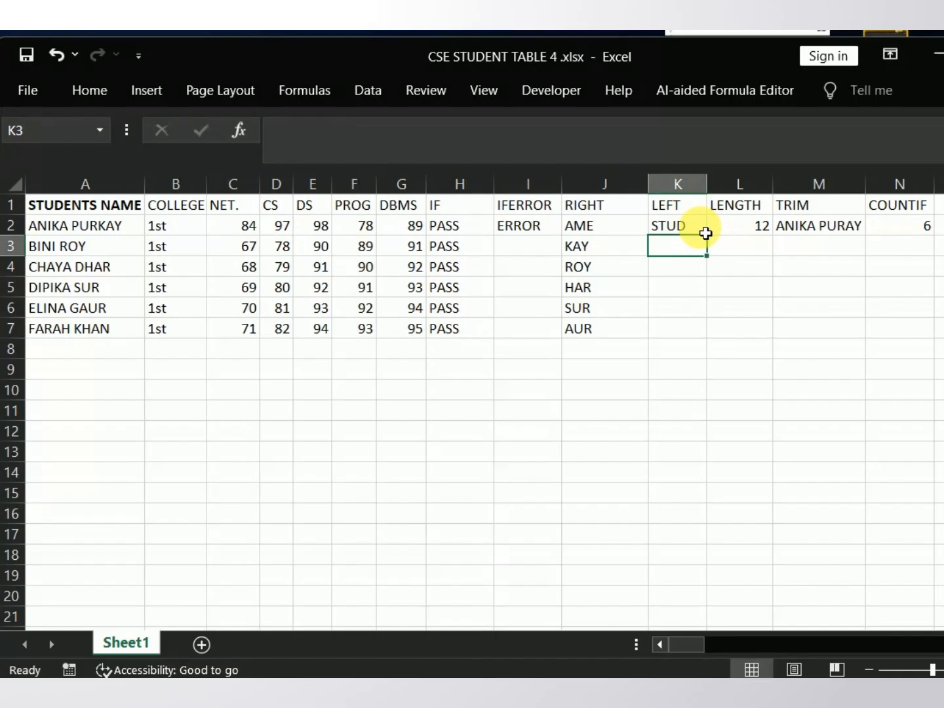
Step: Fill the LEFT formula from K2 down to K7 for the remaining rows
key(Up)
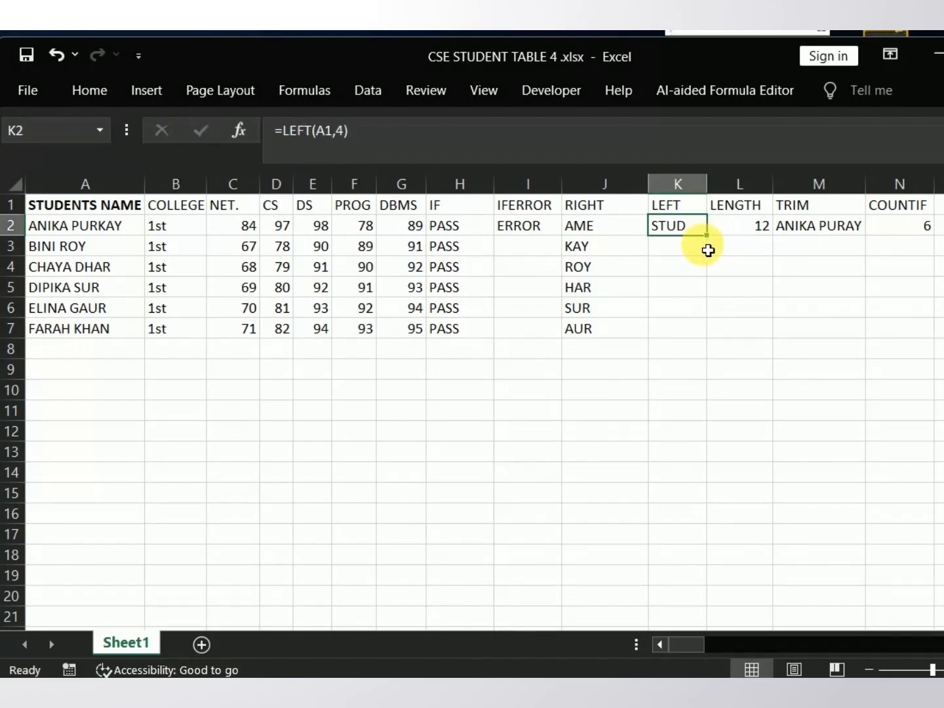
drag(711, 239, 726, 341)
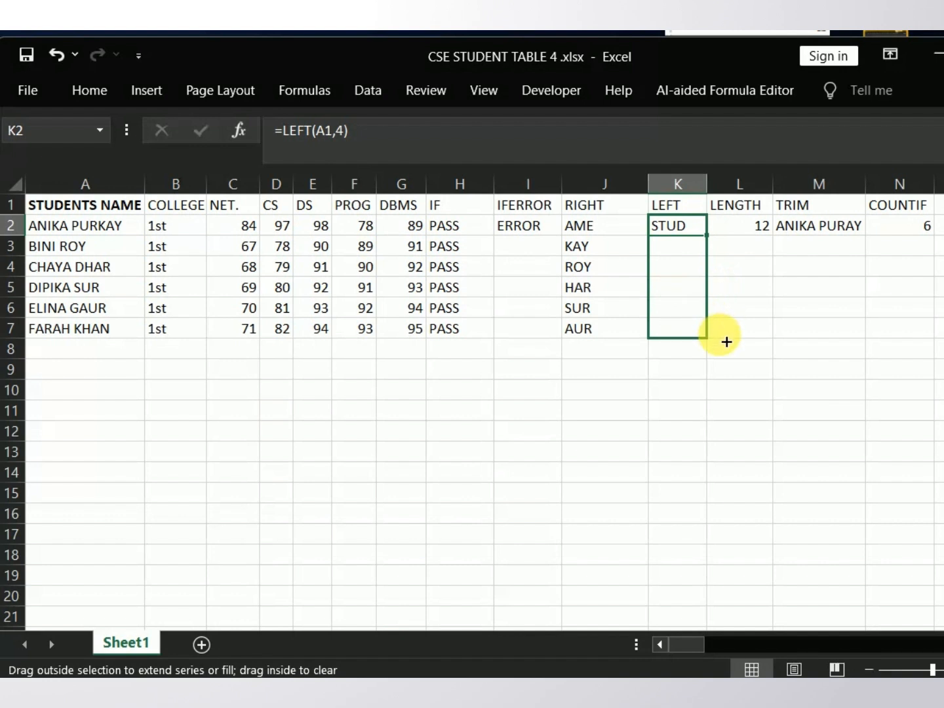
drag(726, 341, 724, 340)
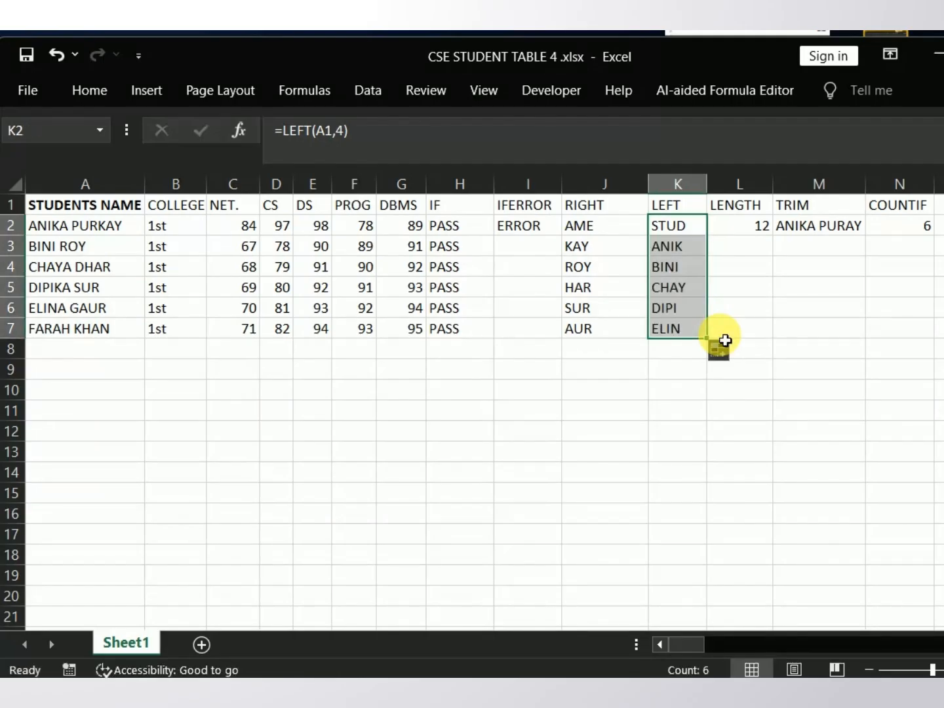
Step: Examine the LEN formula in L2 and its reference to the student name, and re-enter it
click(736, 241)
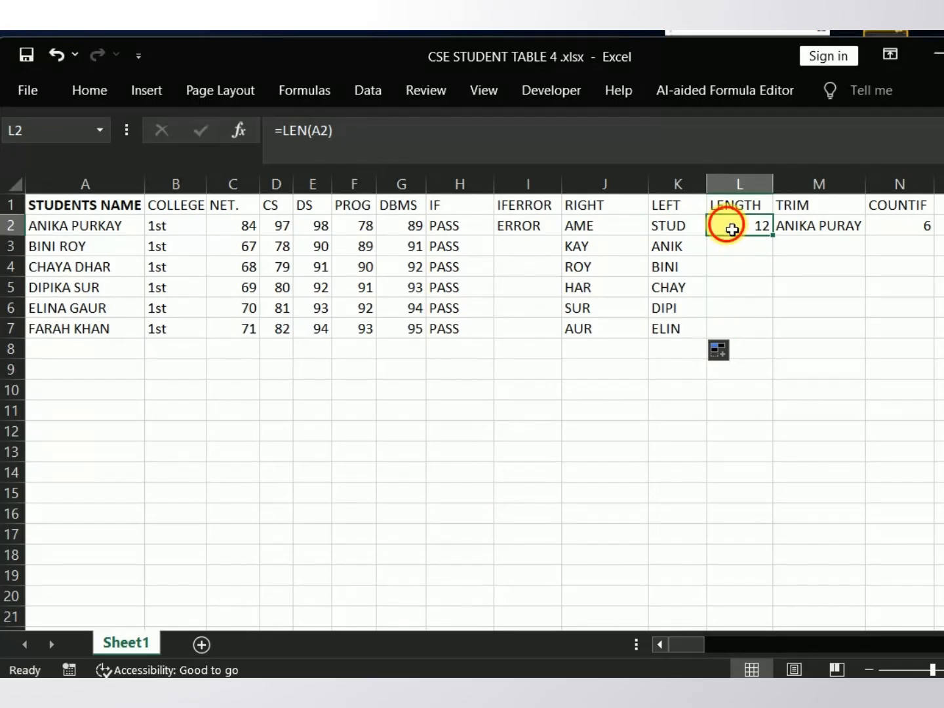
double_click(733, 228)
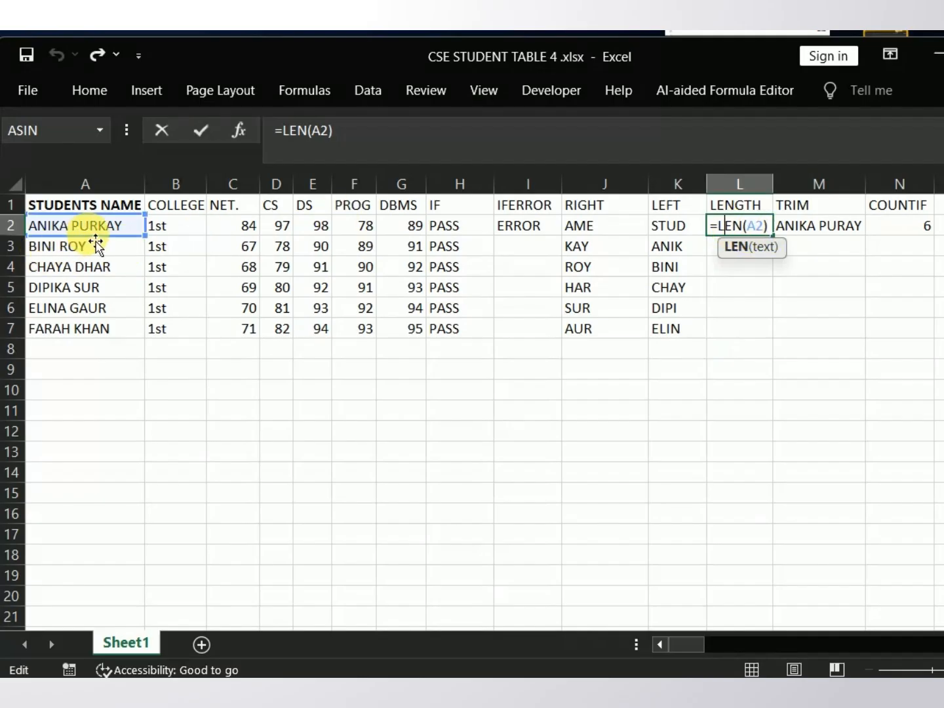
click(805, 285)
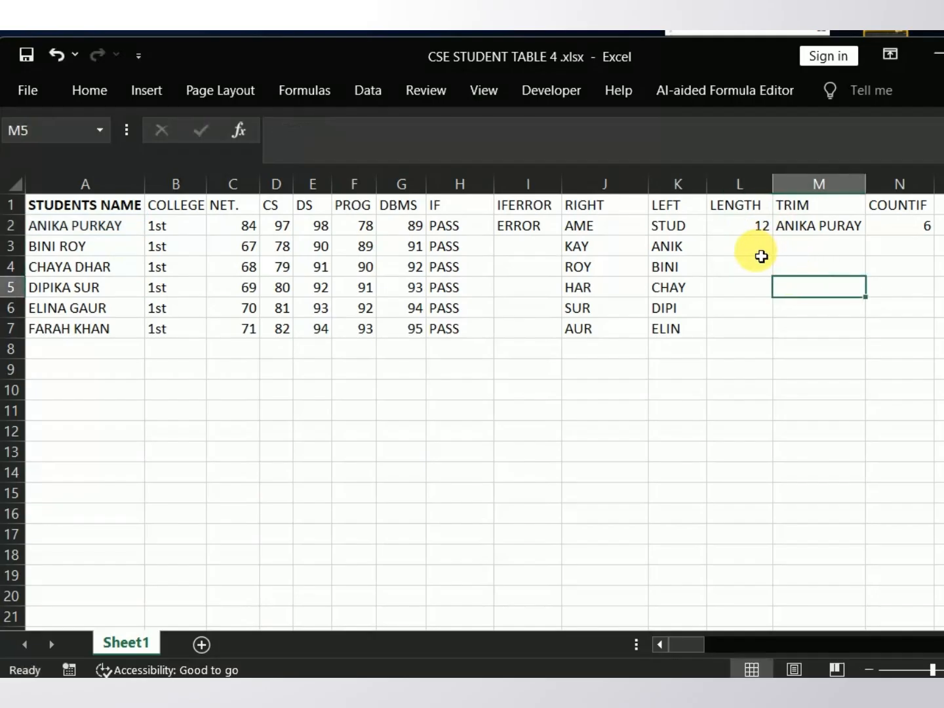
click(740, 229)
double_click(735, 225)
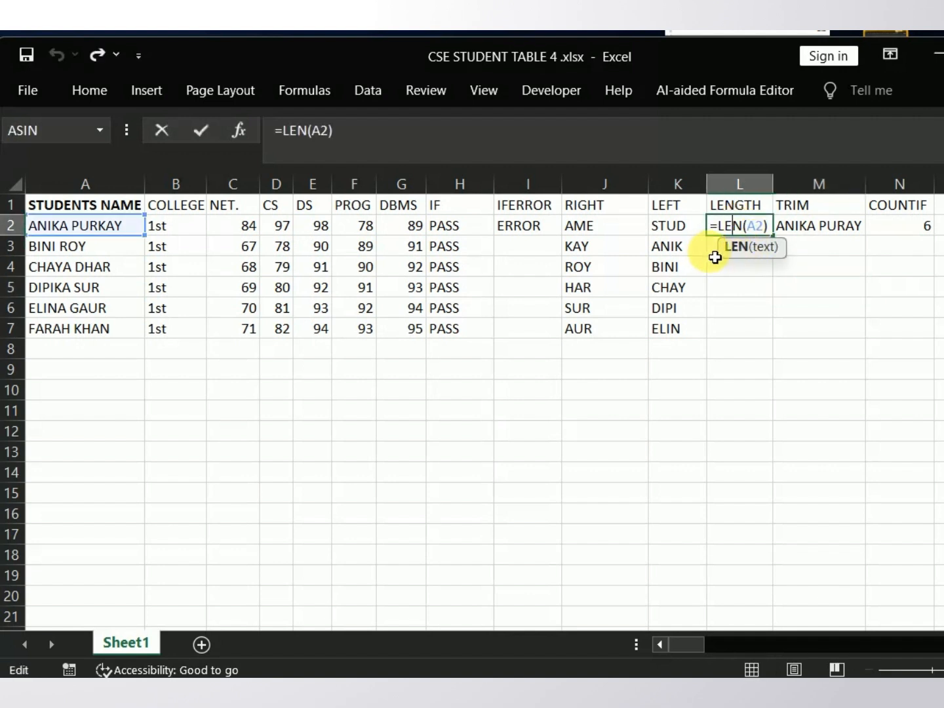
key(Return)
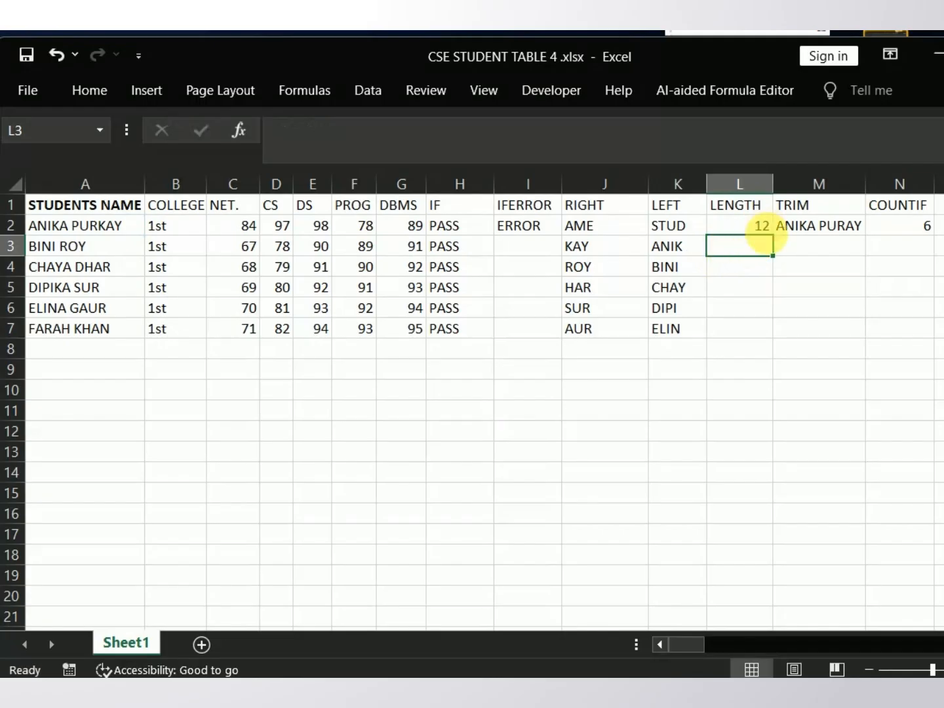
Step: Fill the LEN formula from L2 down to L7 and select the TRIM formula in M2
click(769, 230)
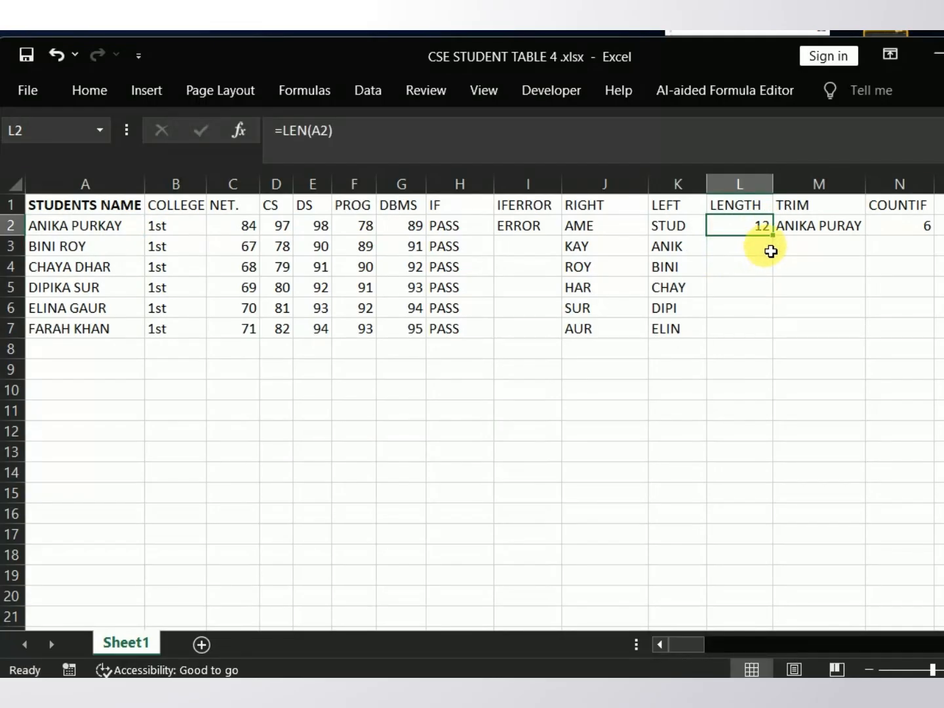
drag(772, 236, 784, 335)
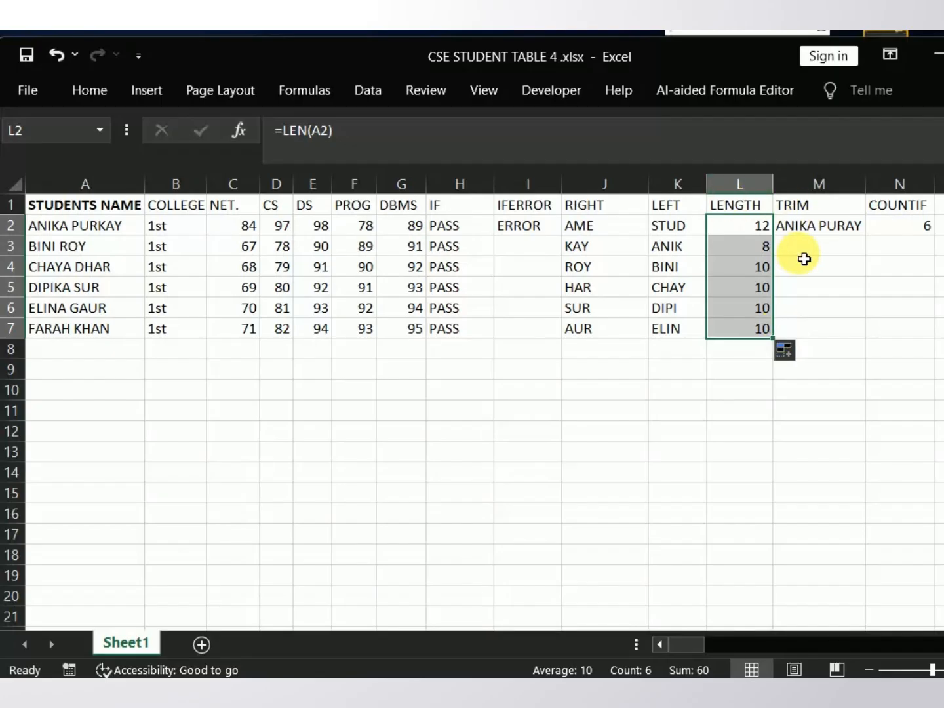
click(811, 229)
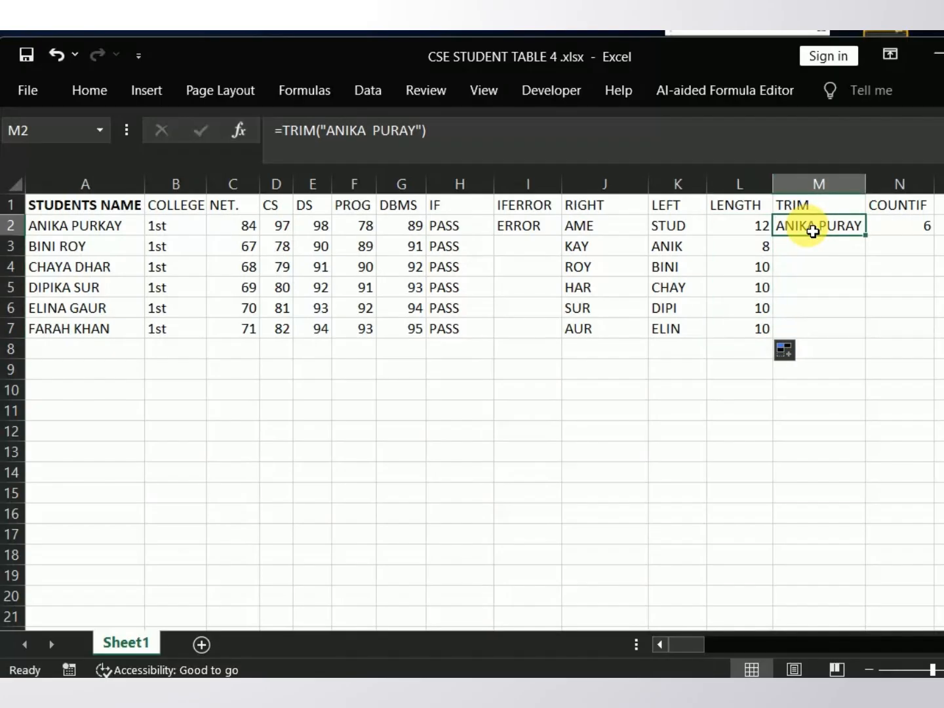
Step: Examine and re-enter the TRIM formula in M2, and fill it down to M7
double_click(782, 230)
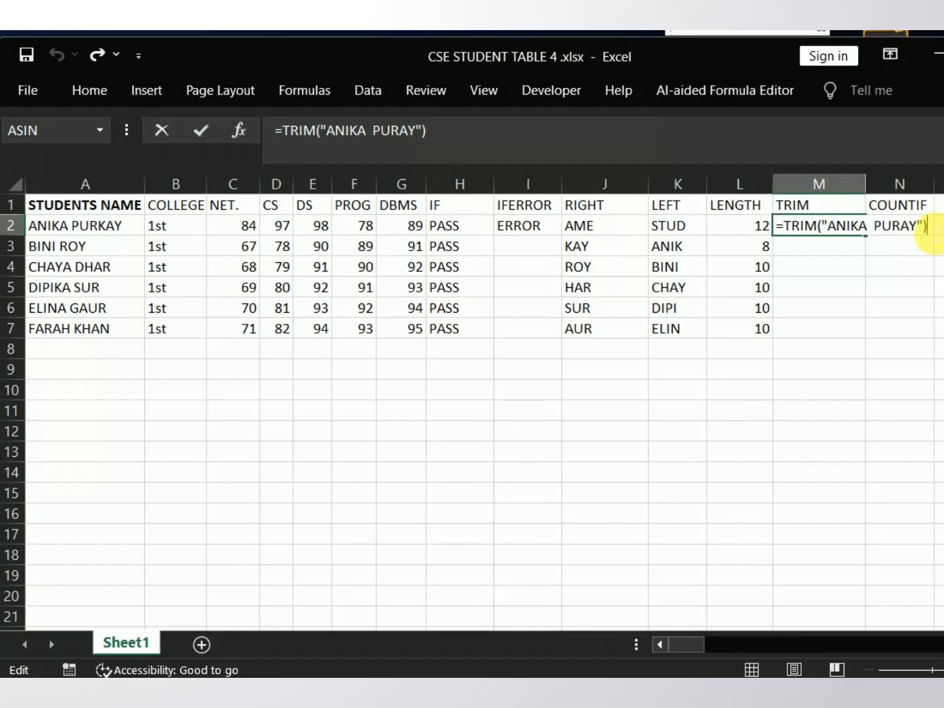
key(Return)
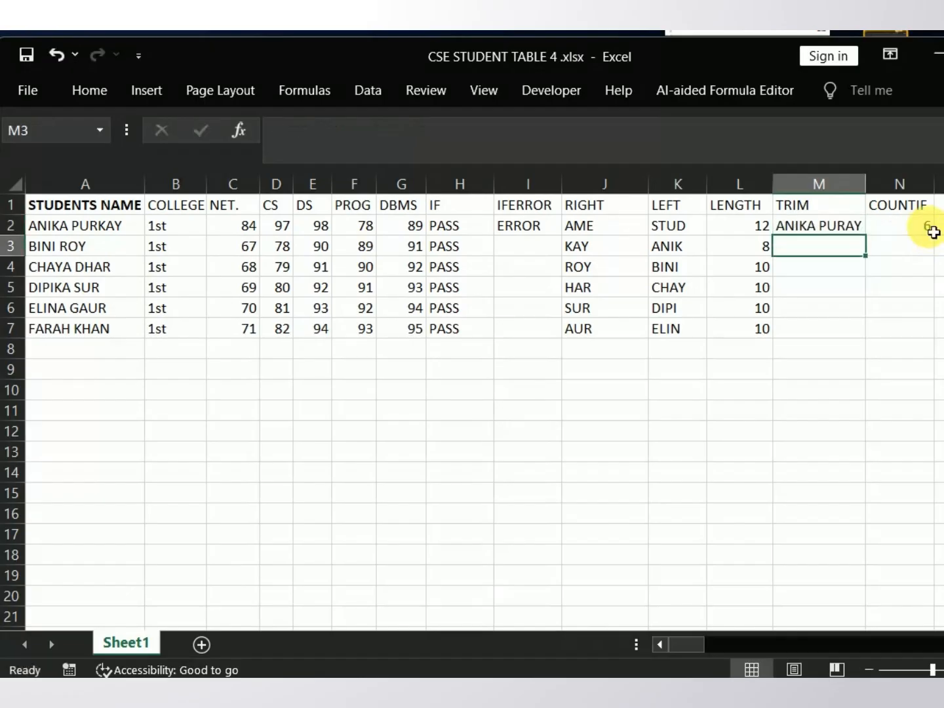
click(823, 229)
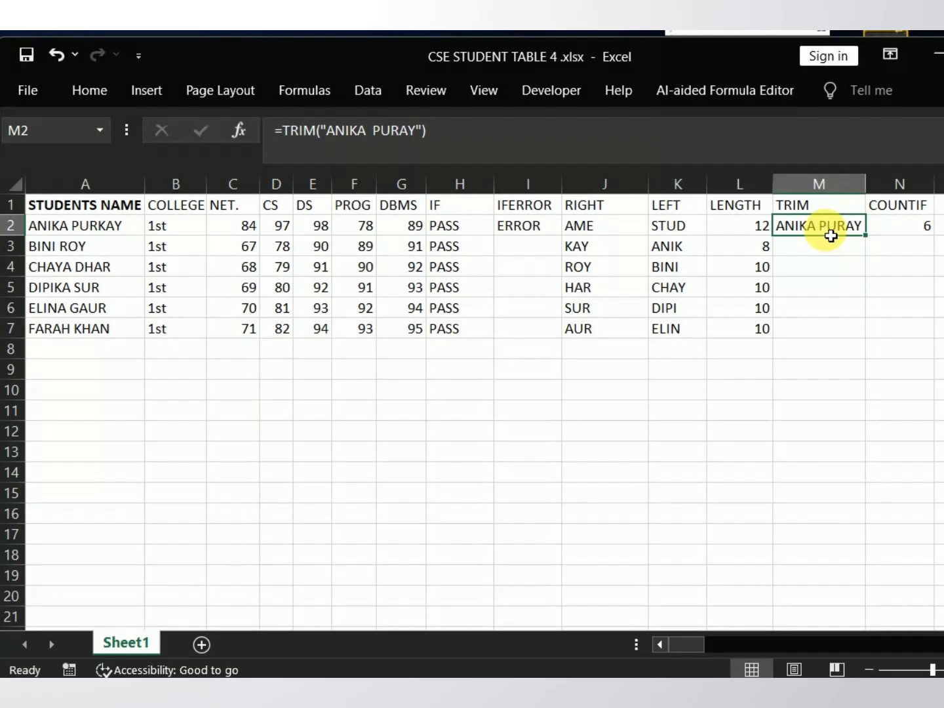
drag(870, 240, 871, 348)
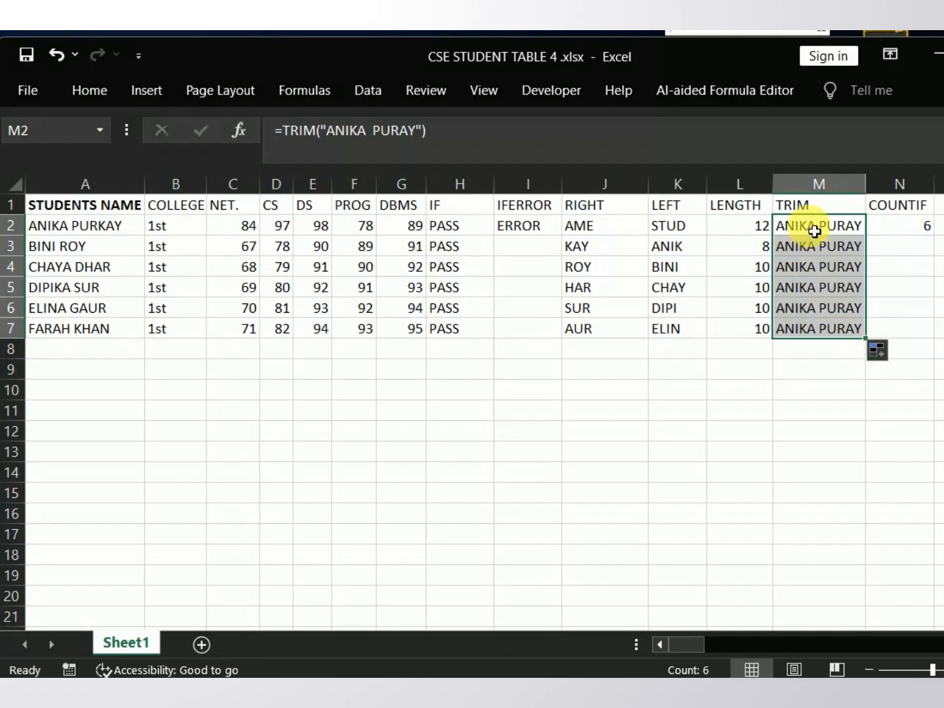
Step: Replace the text in M3's TRIM formula with the A4 student's full name in lowercase, with two spaces between first and last name
double_click(803, 256)
click(800, 254)
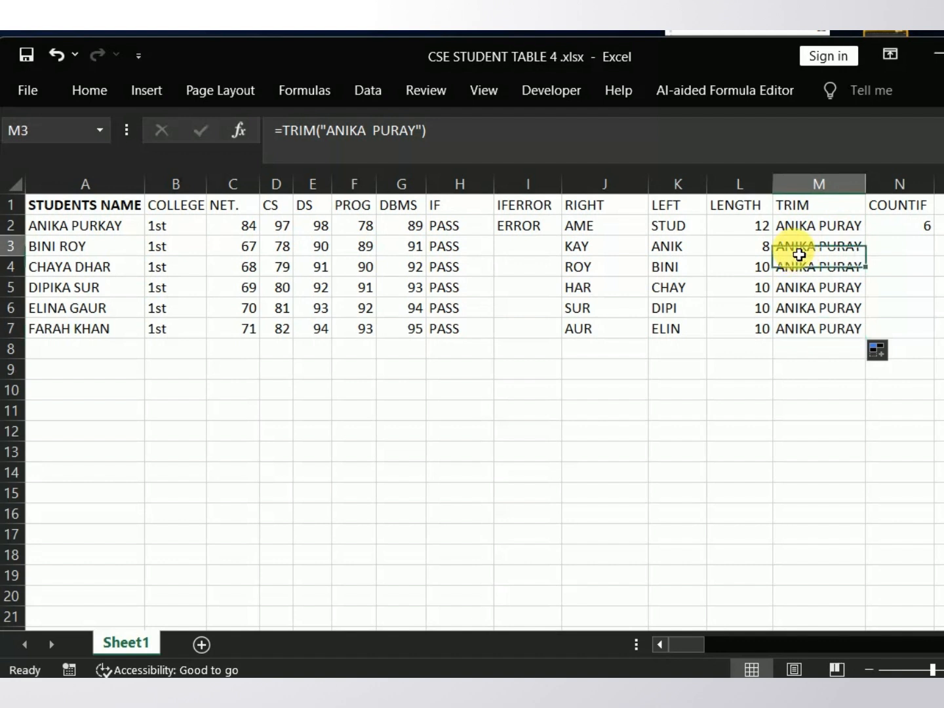
double_click(800, 254)
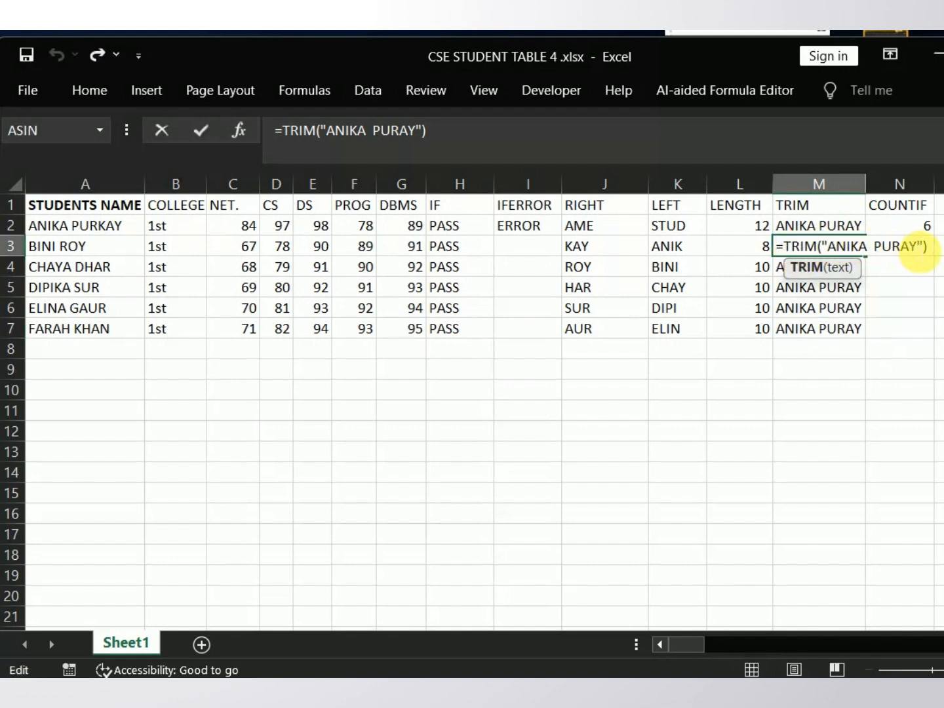
click(917, 249)
key(BackSpace)
key(BackSpace)
key(BackSpace)
key(BackSpace)
key(BackSpace)
key(BackSpace)
key(BackSpace)
key(BackSpace)
key(BackSpace)
key(BackSpace)
key(BackSpace)
key(BackSpace)
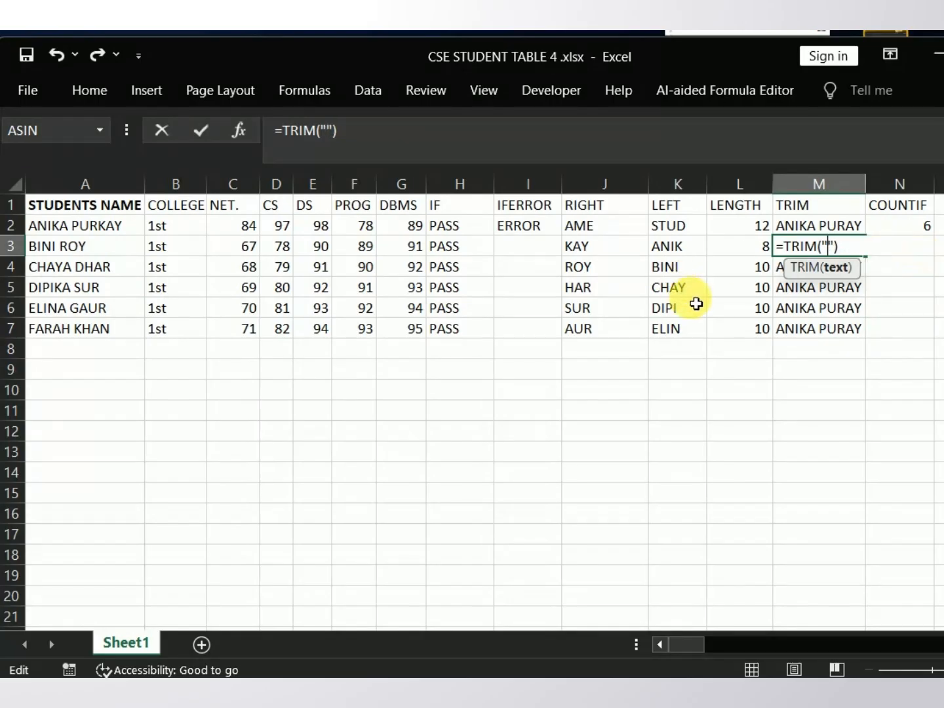
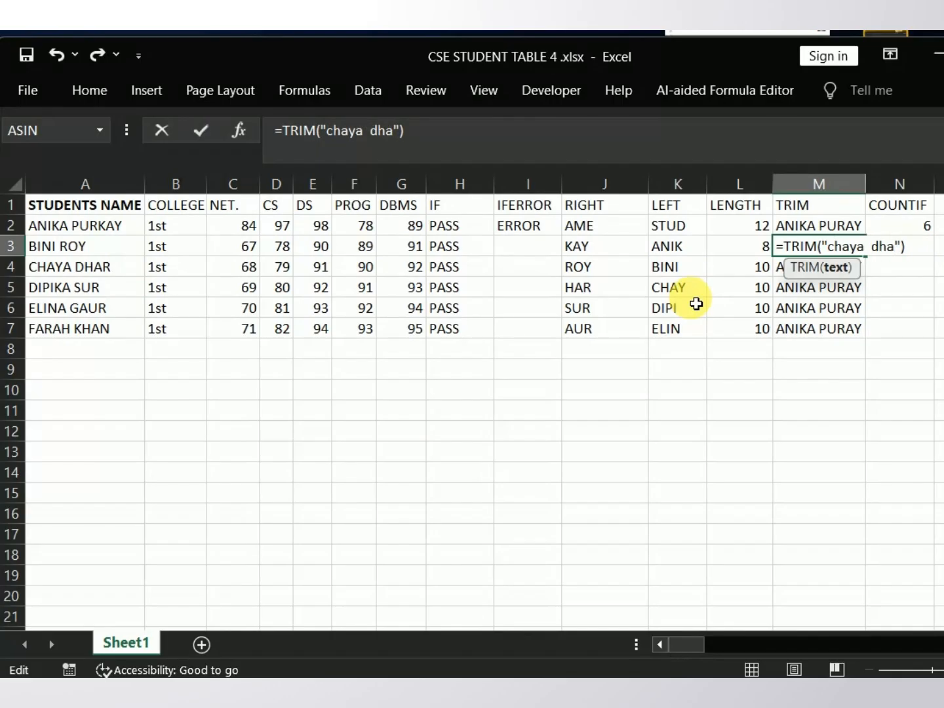
key(Return)
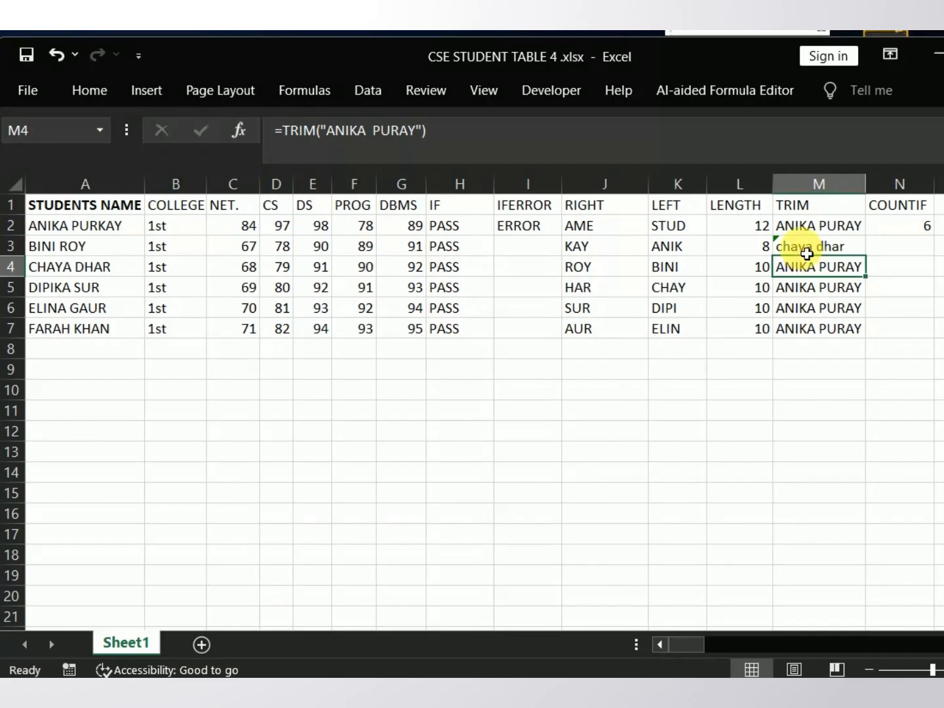
Step: Examine the range and criteria arguments of the COUNTIF formula in N2 and re-enter it
click(894, 231)
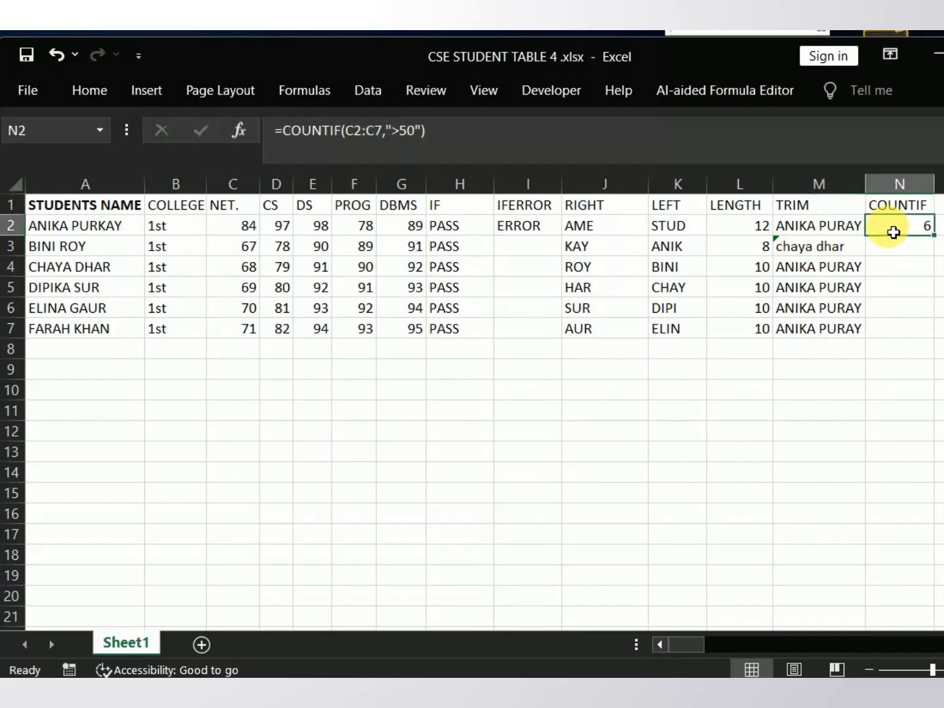
double_click(894, 231)
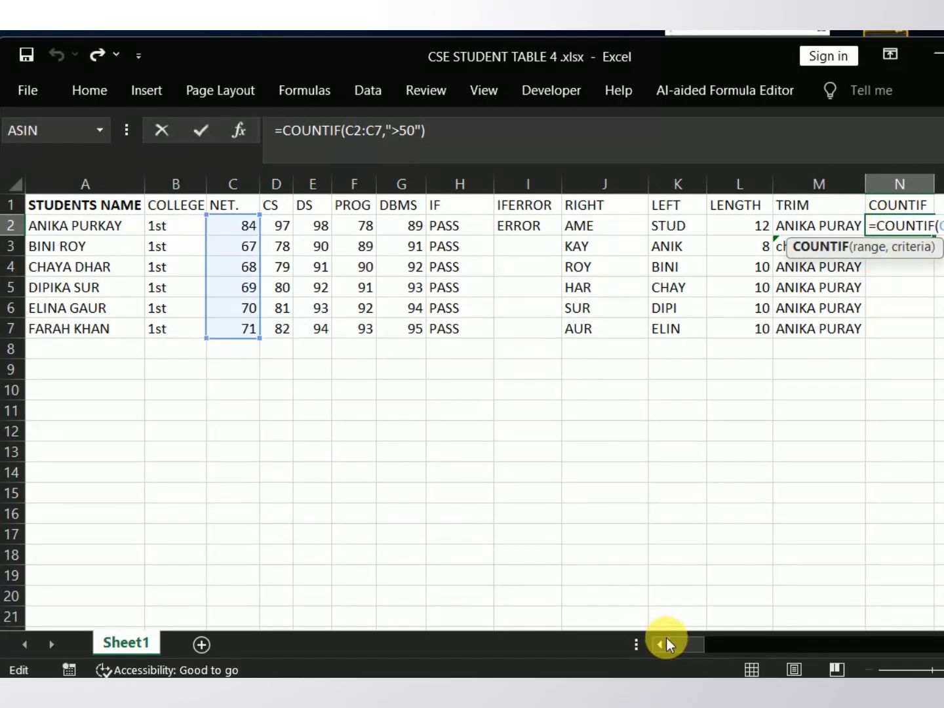
drag(676, 644, 685, 642)
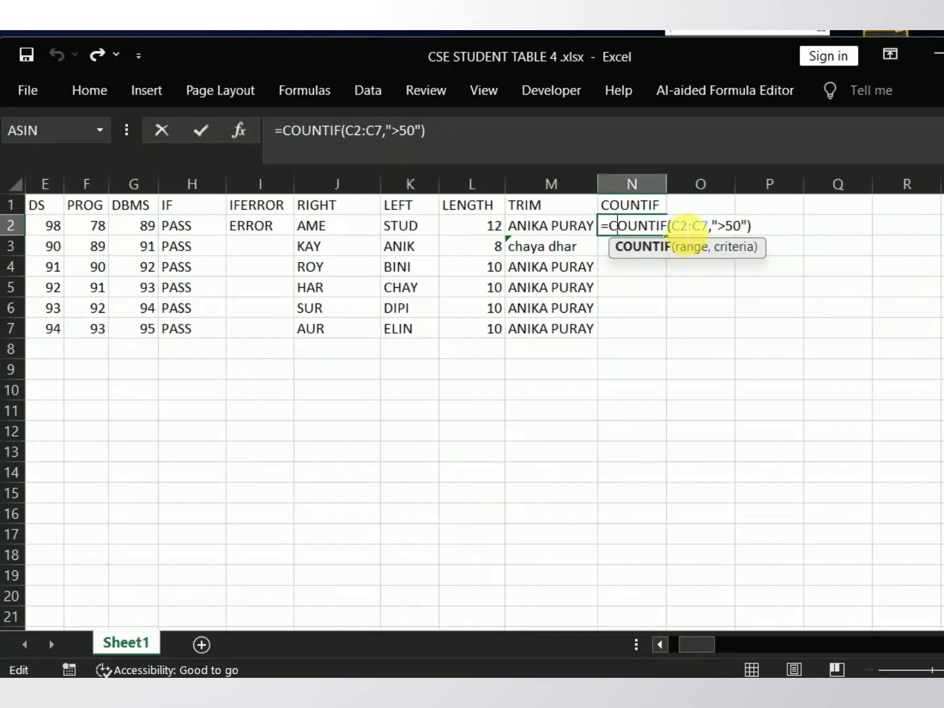
click(681, 225)
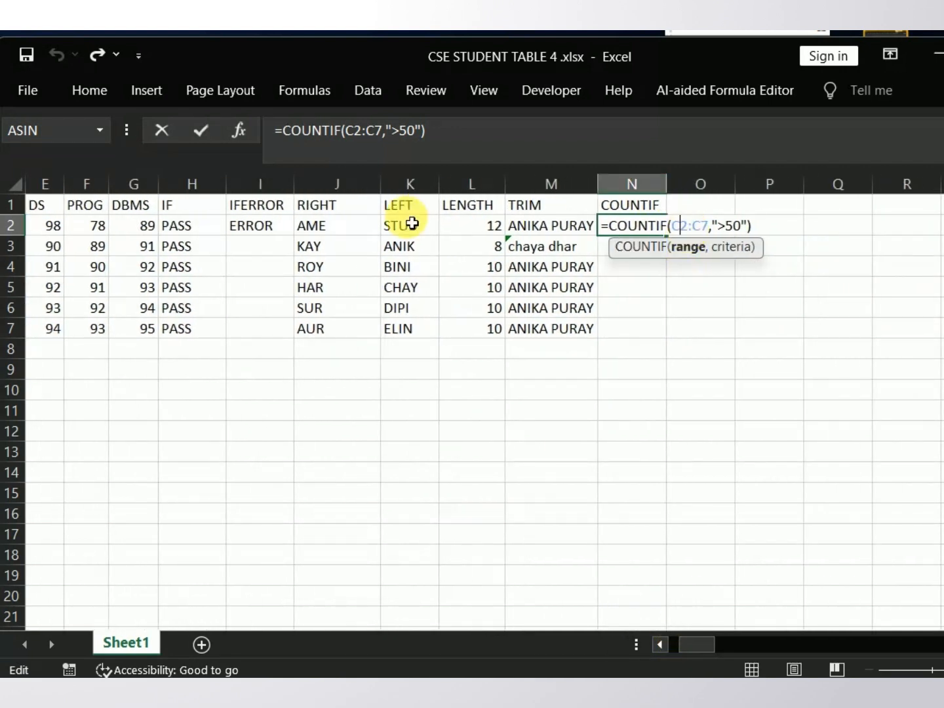
key(Right)
key(Right)
key(Right)
key(Right)
key(Right)
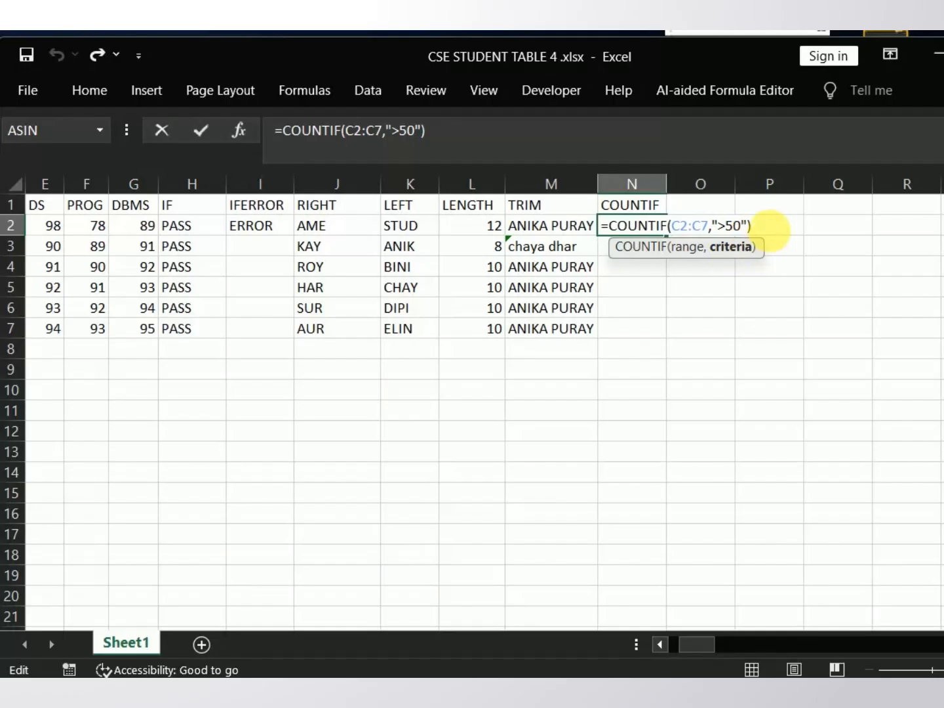
click(774, 227)
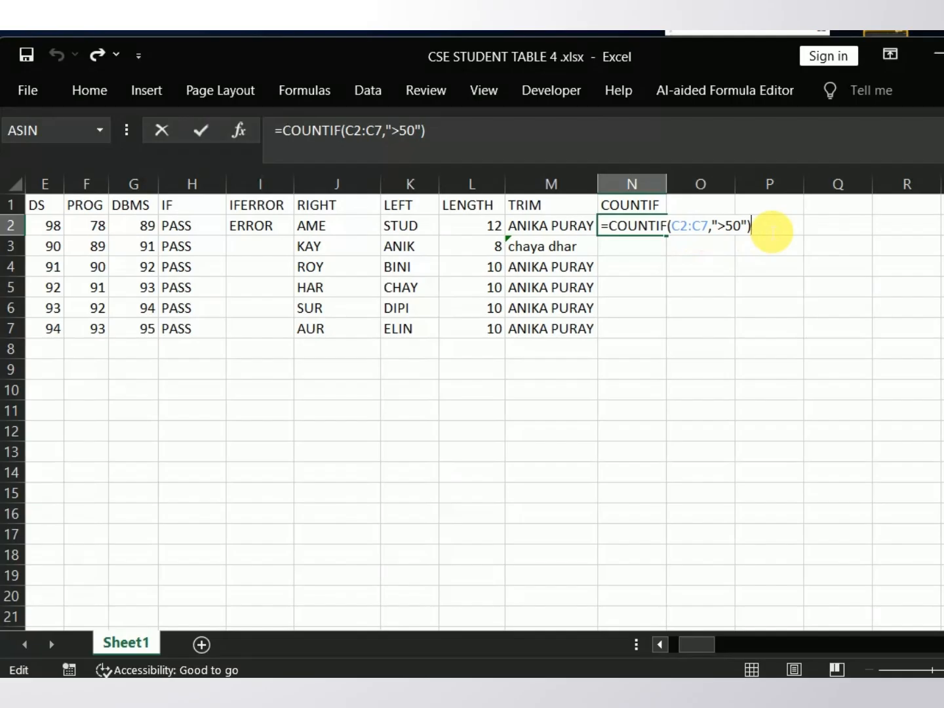
key(Return)
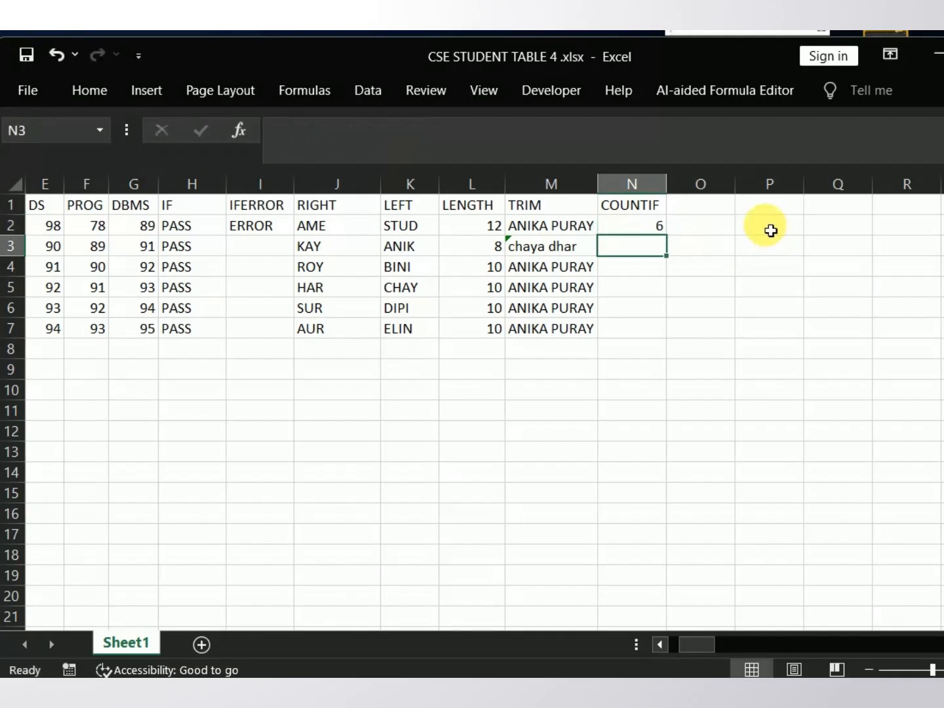
click(651, 233)
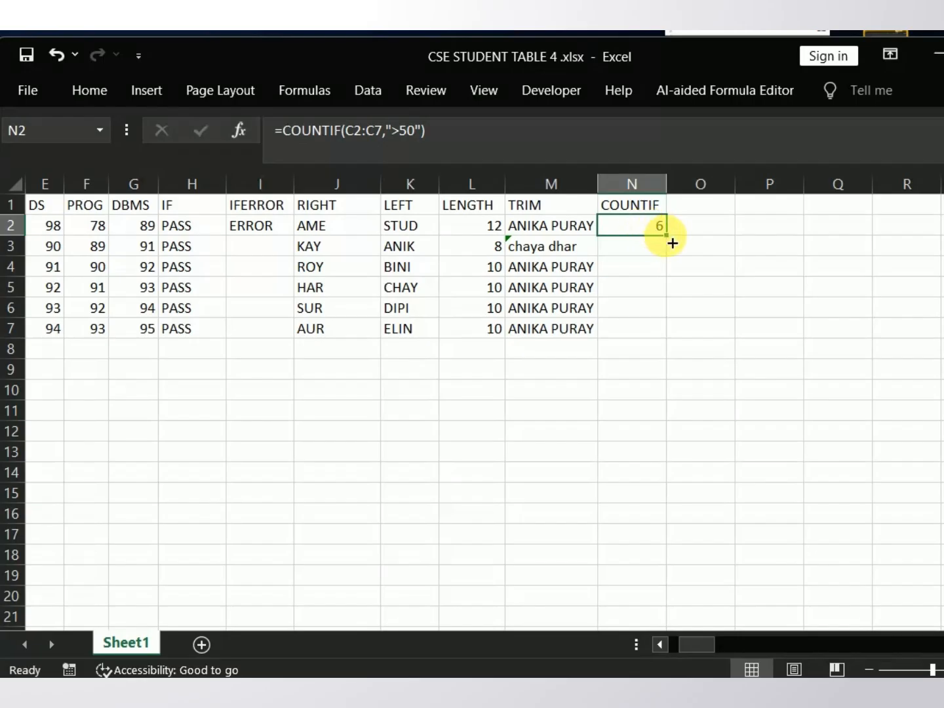
click(661, 330)
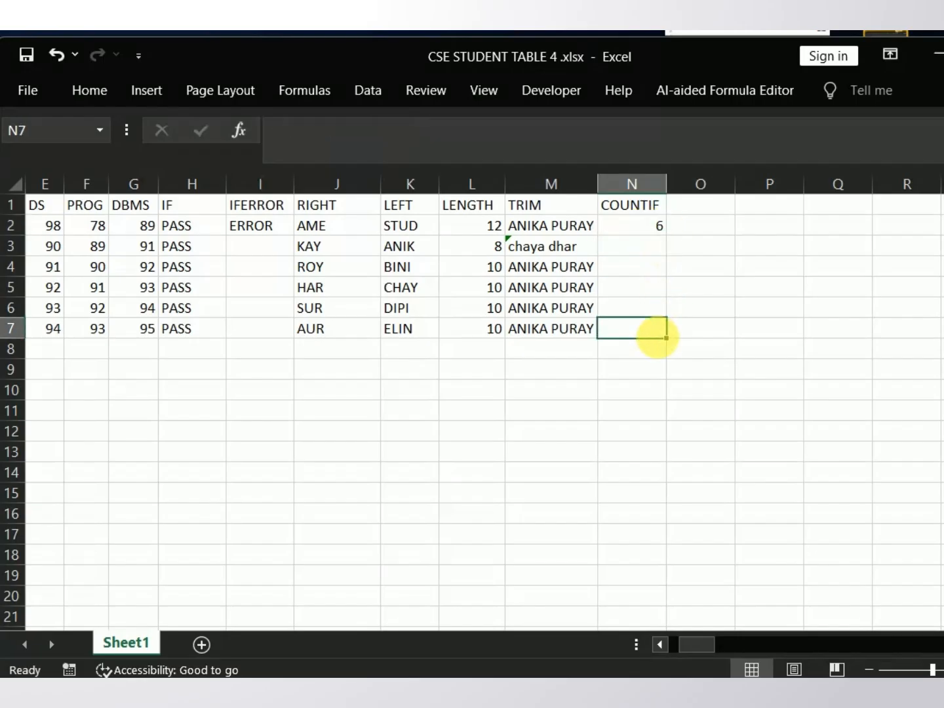
drag(673, 330, 666, 316)
click(666, 332)
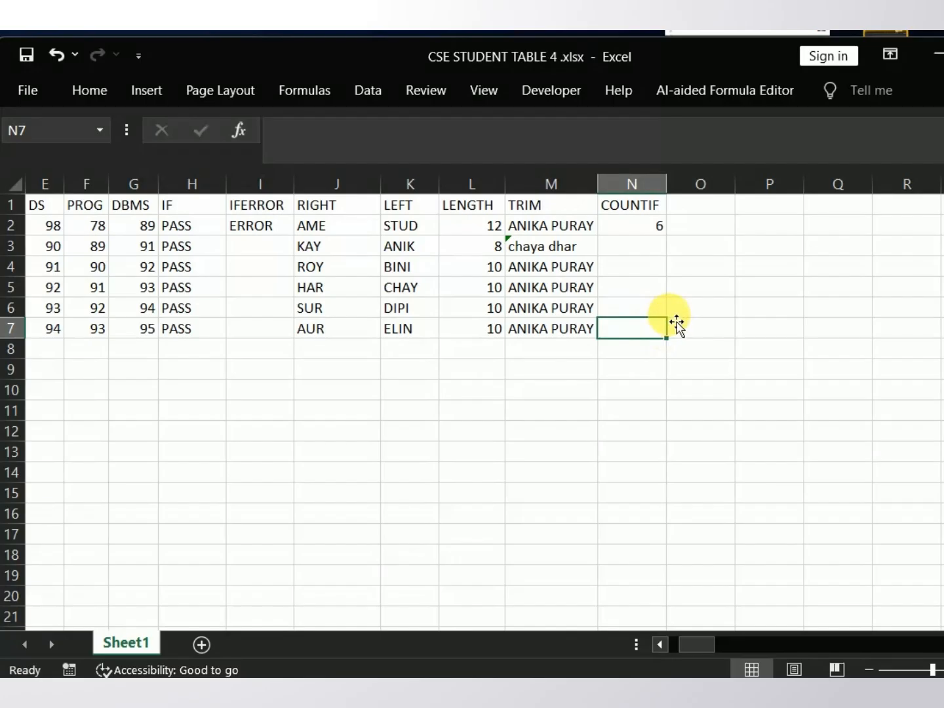
mouse_move(671, 324)
mouse_down()
mouse_move(661, 253)
mouse_move(667, 330)
mouse_up()
drag(673, 326, 668, 288)
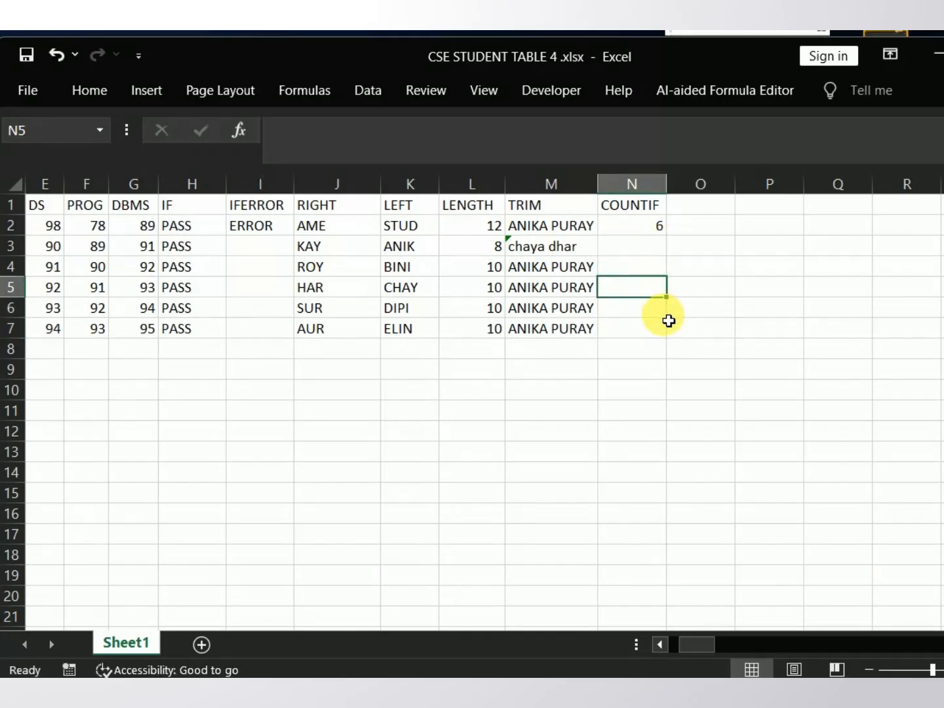
click(664, 316)
click(664, 332)
mouse_move(675, 324)
mouse_down()
mouse_move(666, 276)
mouse_move(670, 346)
mouse_up()
click(651, 252)
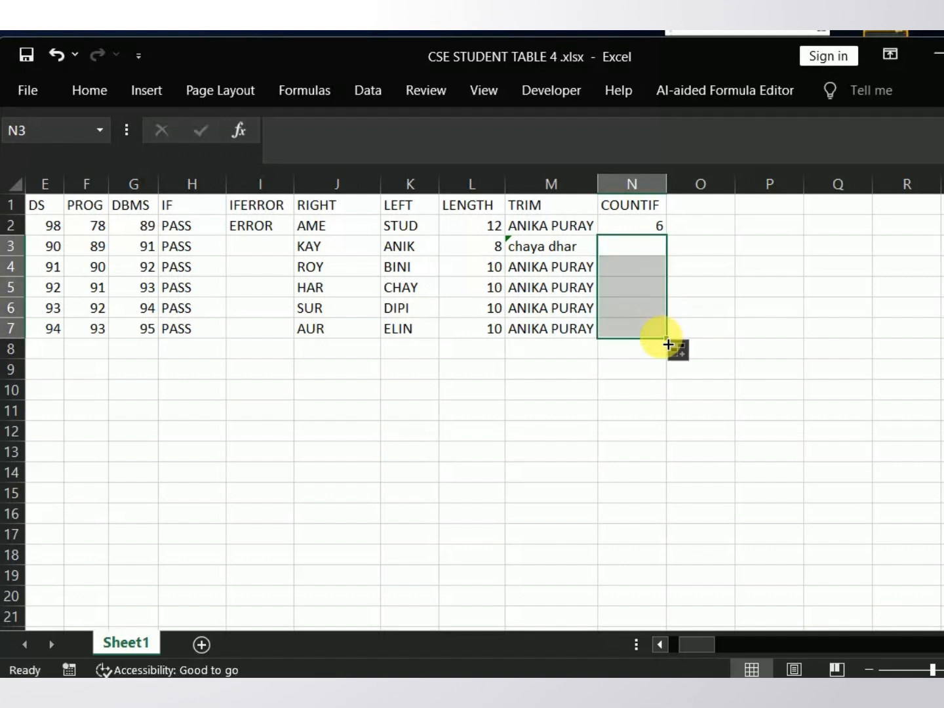
Step: Fill the COUNTIF formula from N2 down to N7 for the remaining rows
click(646, 227)
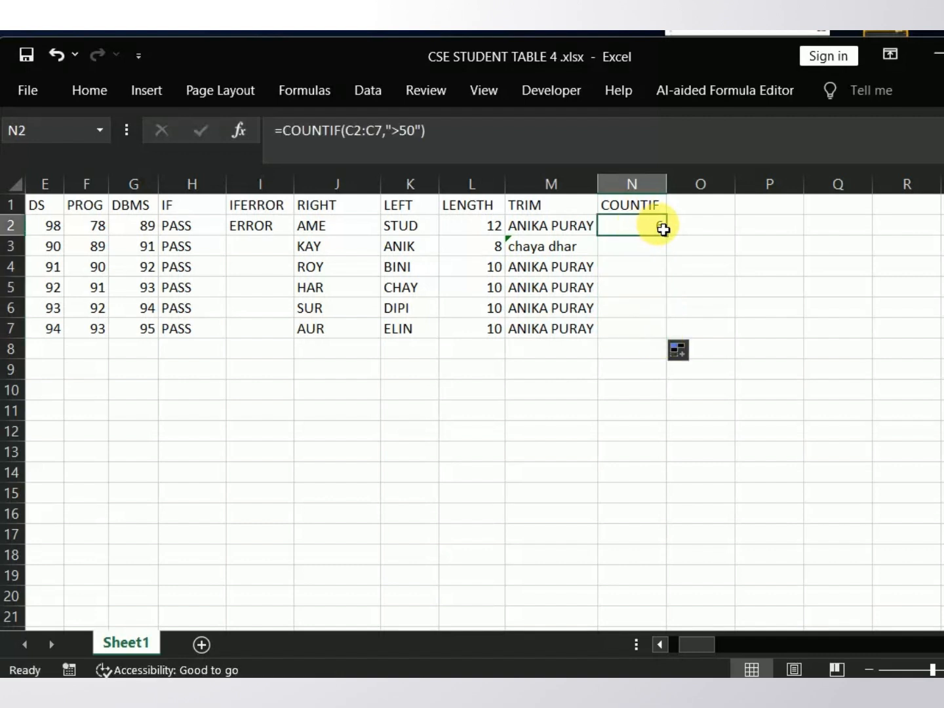
drag(671, 241, 668, 342)
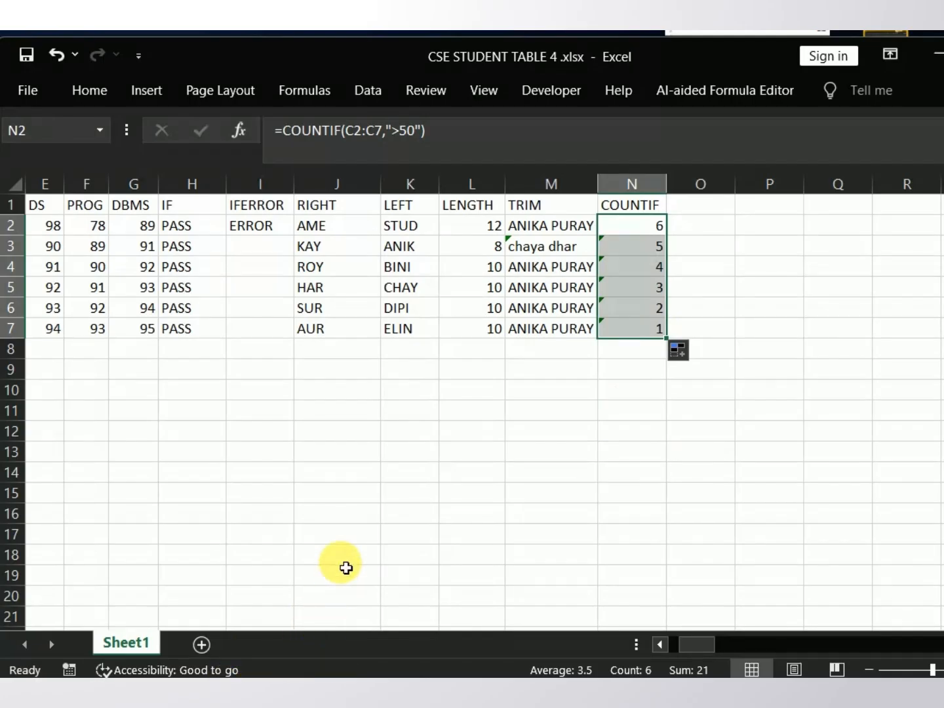
click(679, 646)
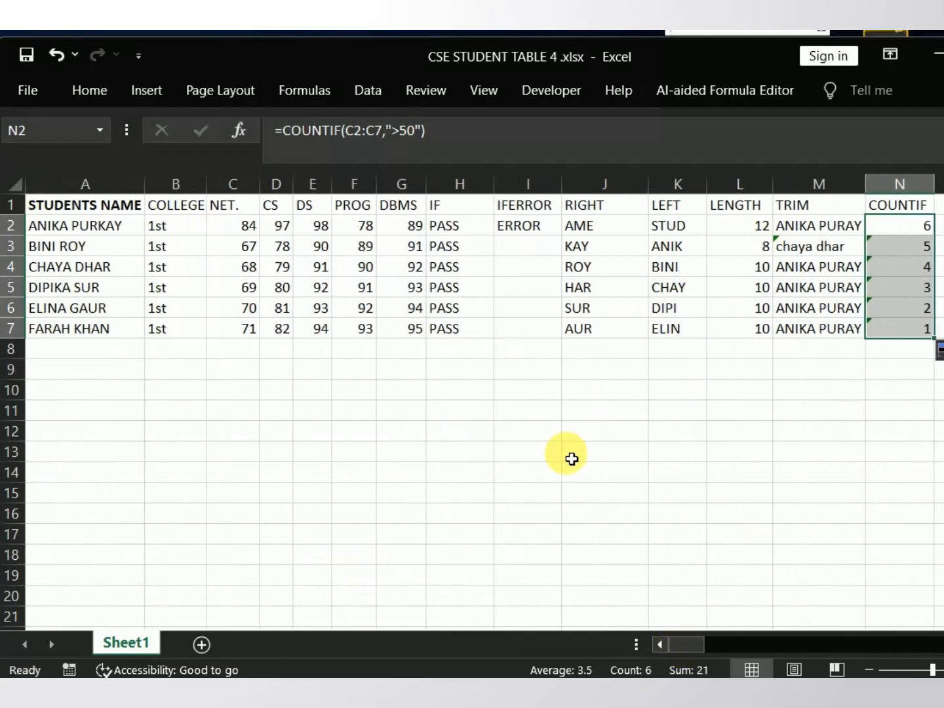